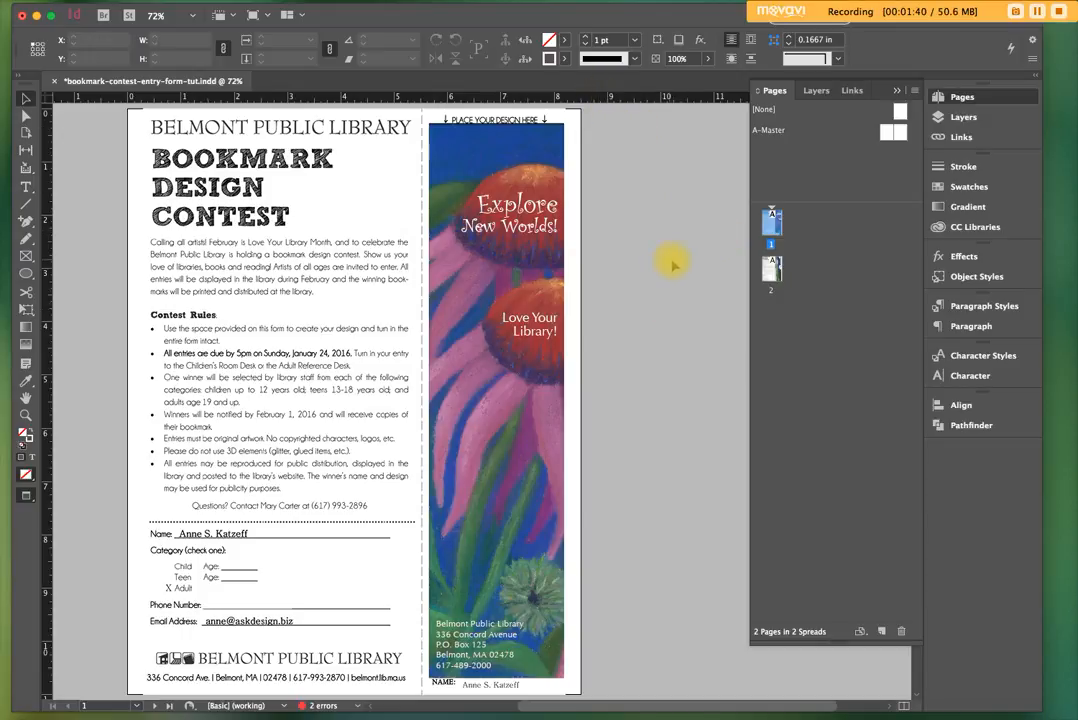
{"action": "left_click", "coordinate": [1037, 11]}
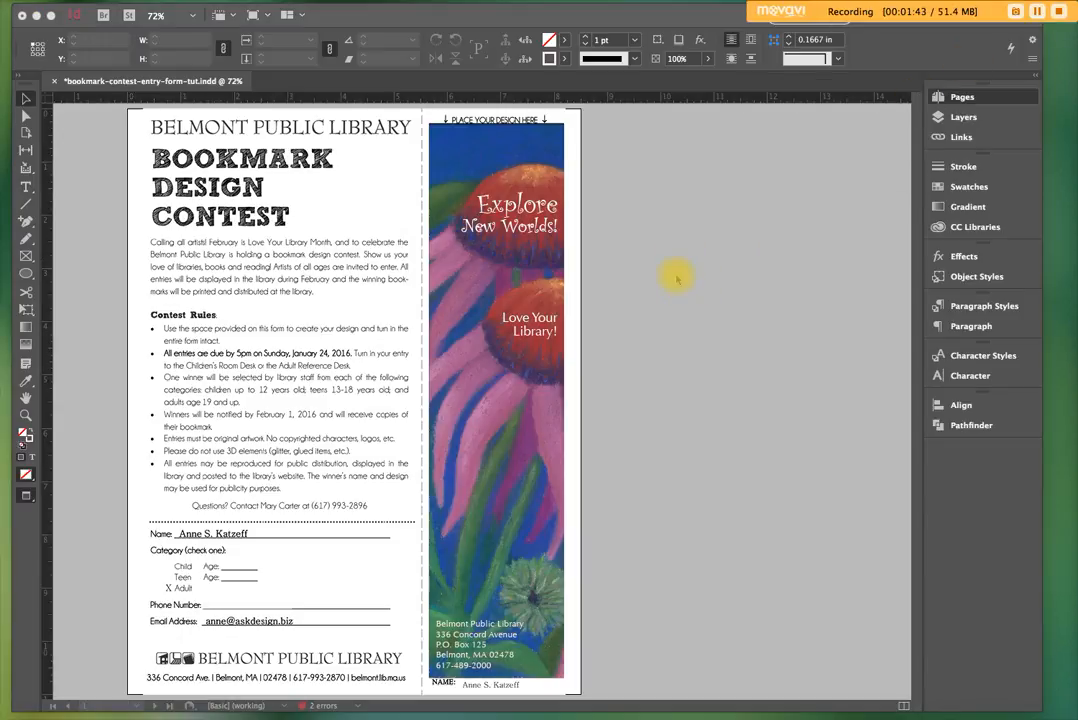
{"action": "left_click", "coordinate": [672, 275]}
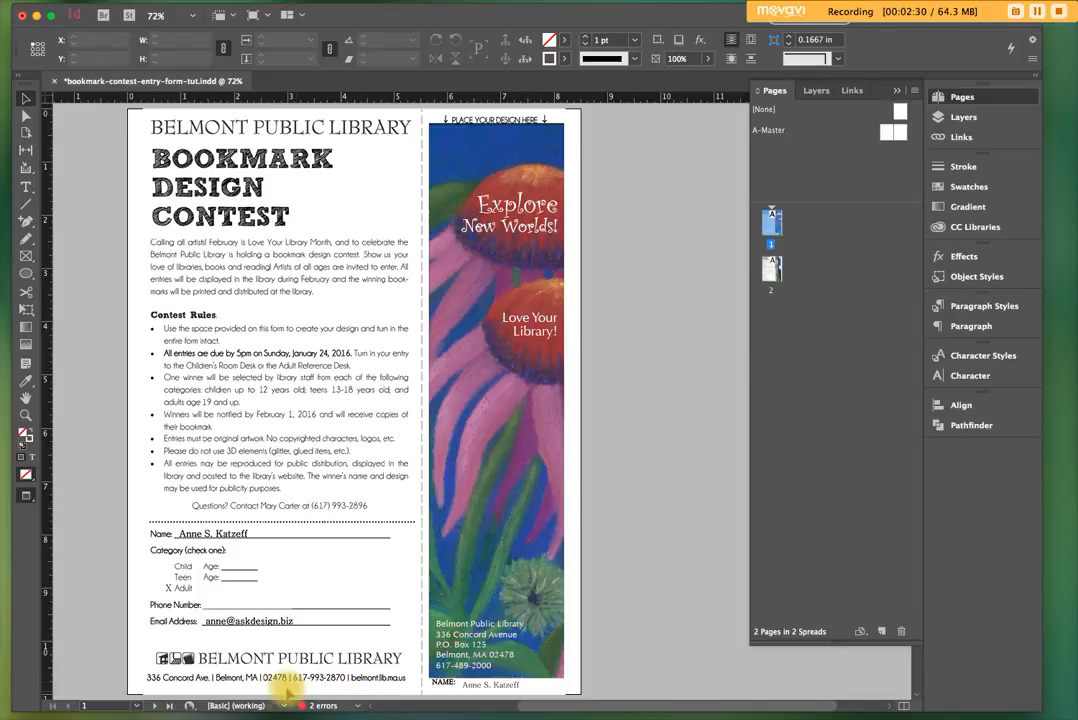
Open Preflight and examine the problem details of the missing links portil1005.tif and portil1103.tif.
{"action": "left_click", "coordinate": [358, 707]}
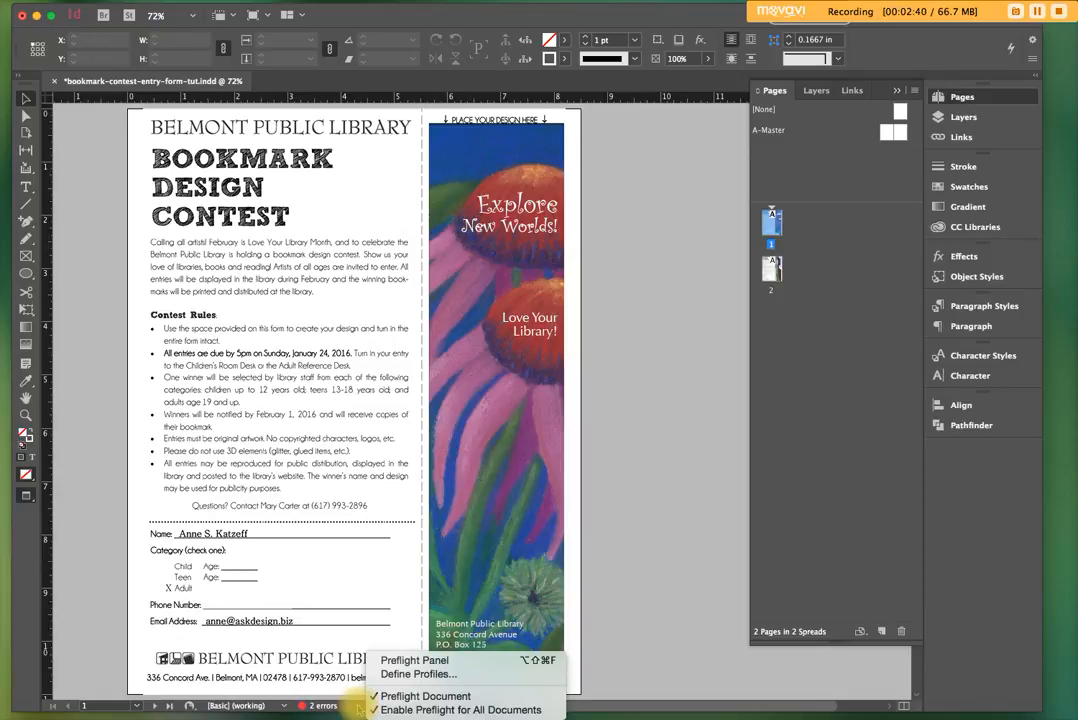
{"action": "left_click", "coordinate": [440, 661]}
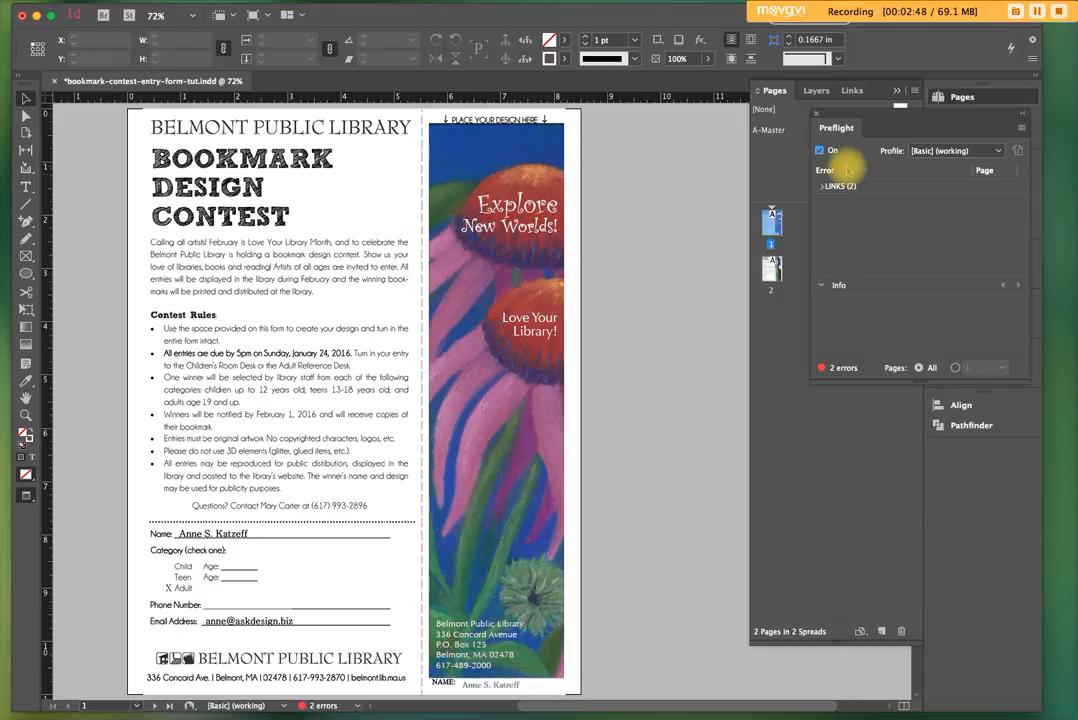
{"action": "left_click_drag", "start_coordinate": [871, 114], "coordinate": [592, 92]}
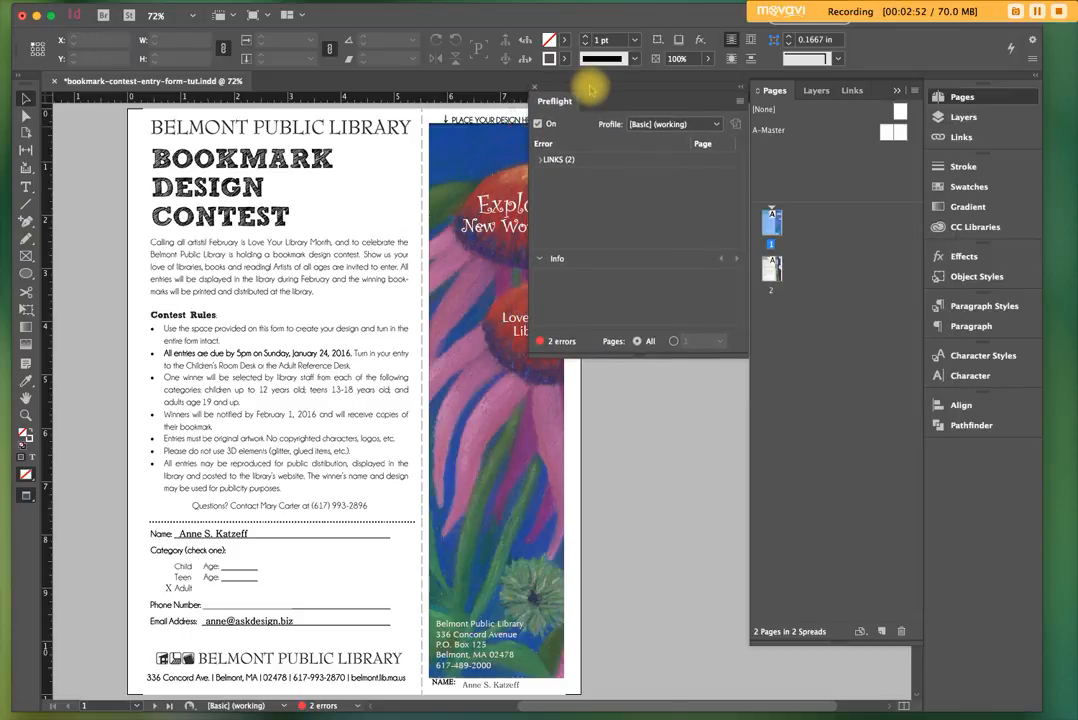
{"action": "left_click", "coordinate": [544, 163]}
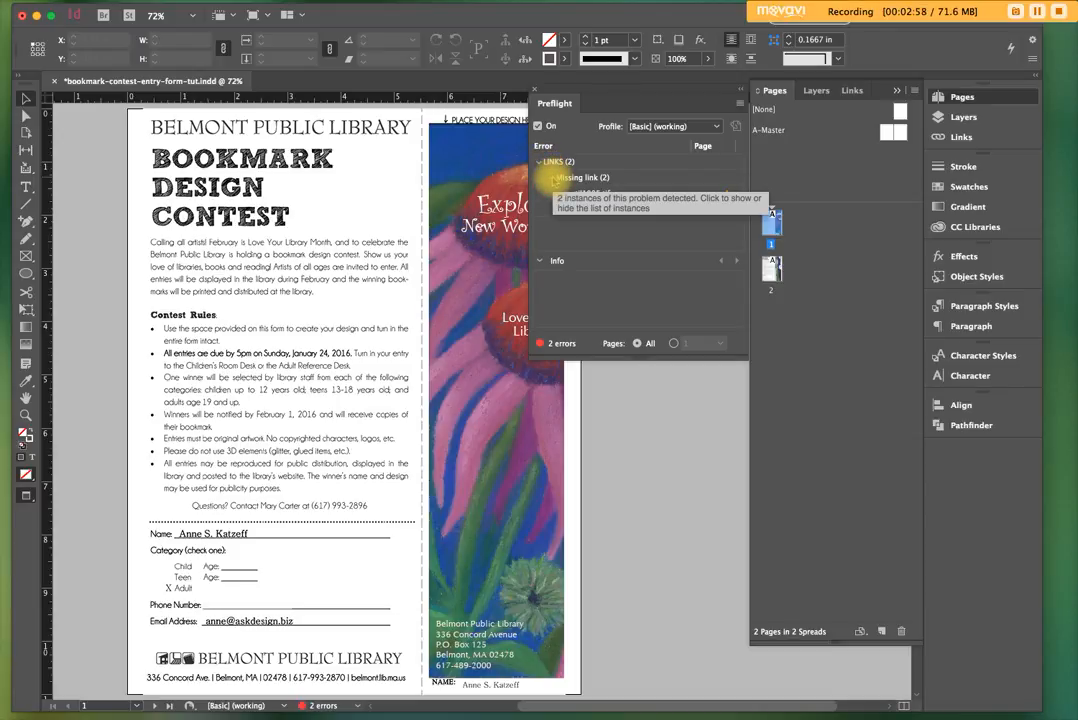
{"action": "left_click", "coordinate": [552, 177]}
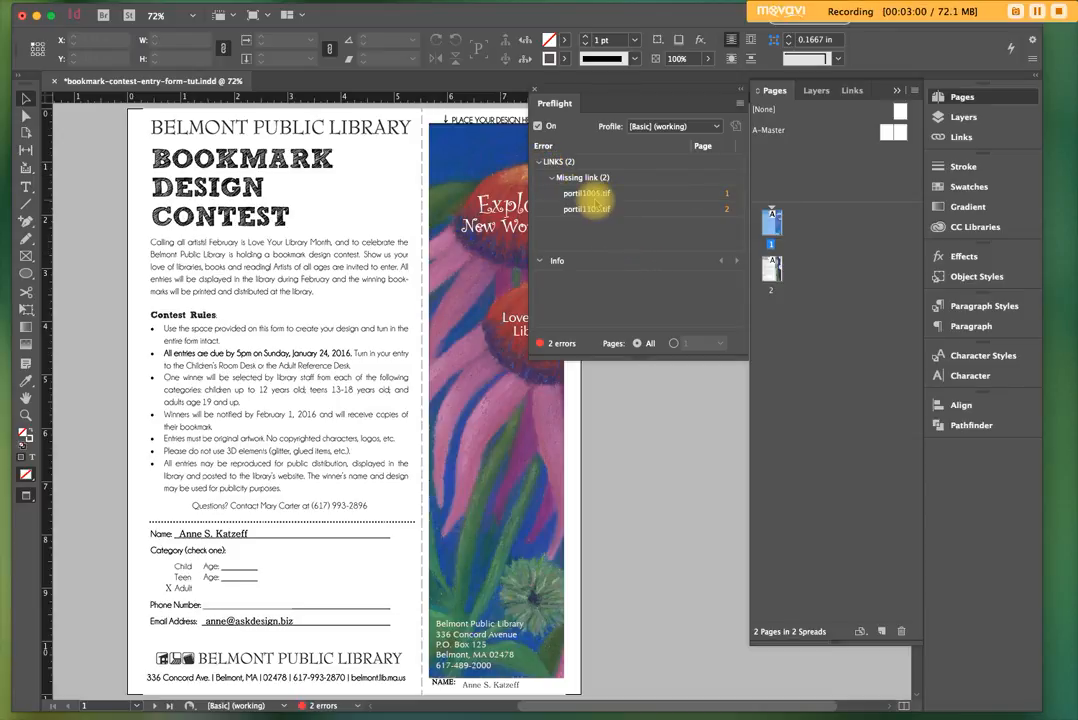
{"action": "left_click", "coordinate": [588, 194]}
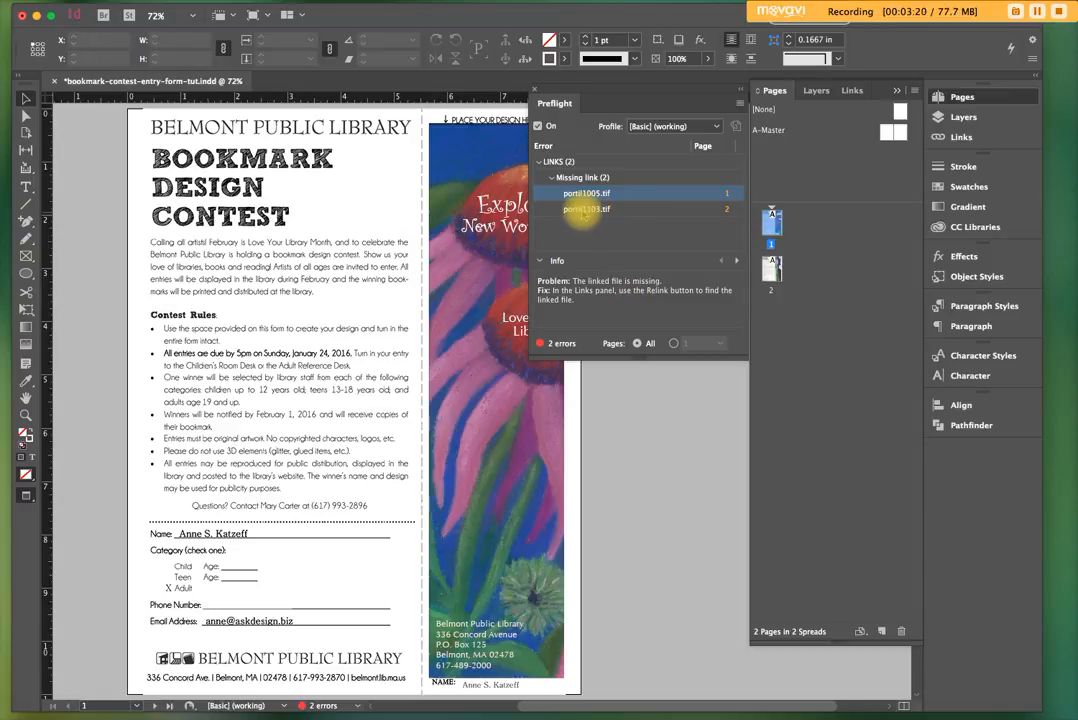
{"action": "left_click", "coordinate": [581, 210]}
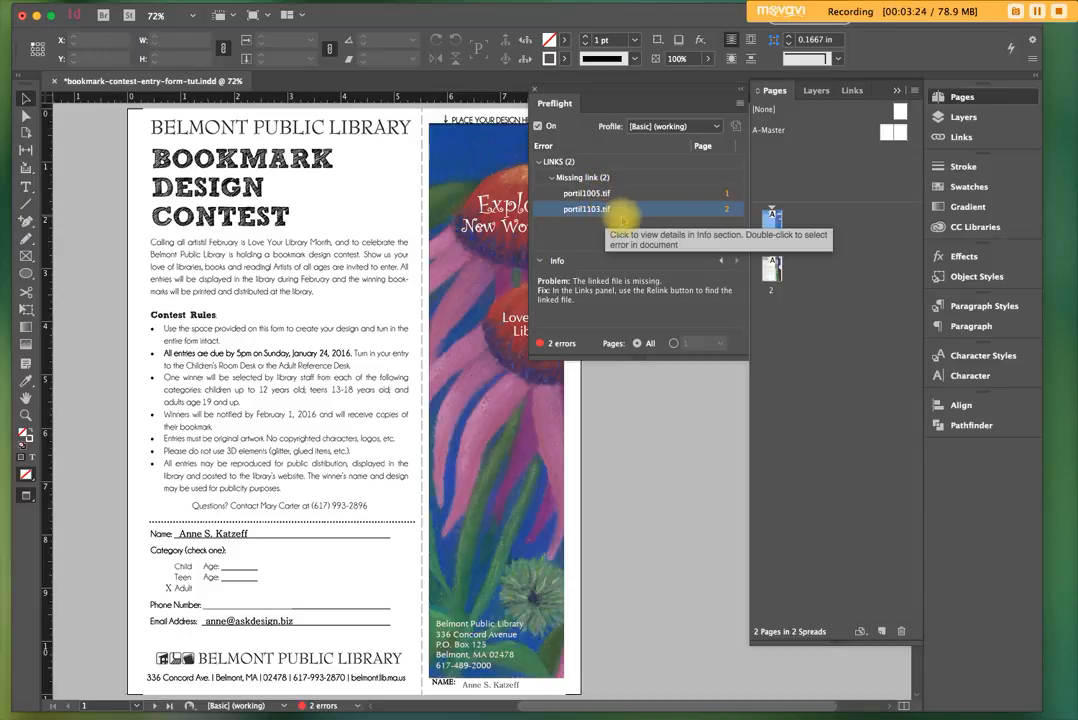
Show the link information for the missing portil1005.tif and go to that image on page 1.
{"action": "left_click", "coordinate": [814, 90]}
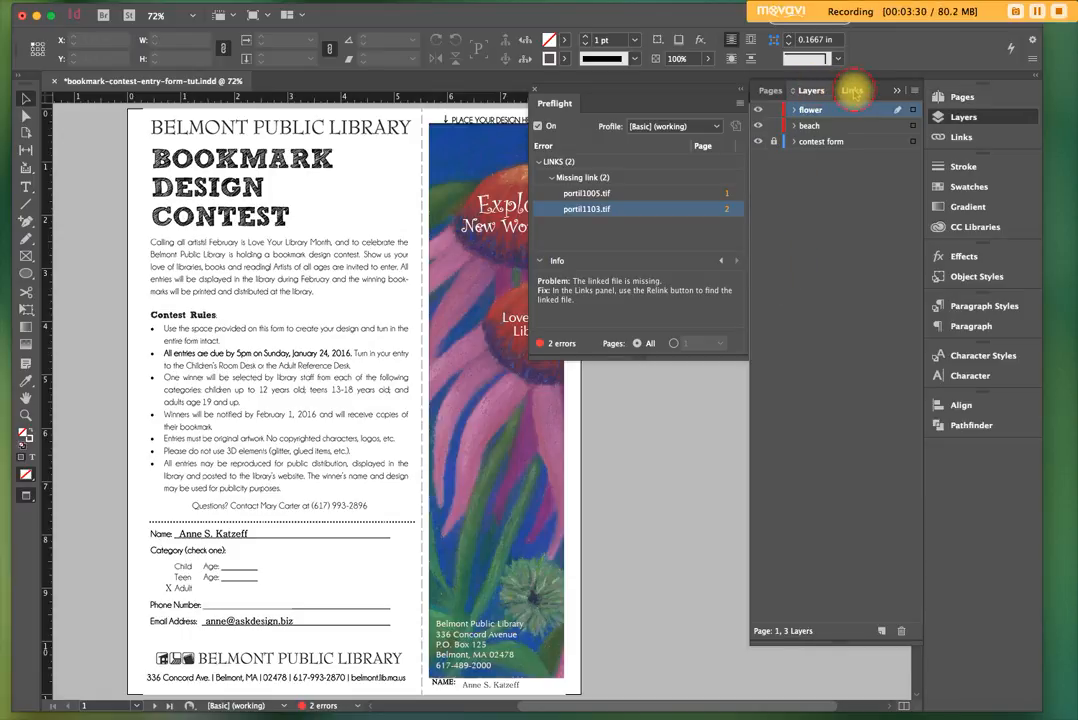
{"action": "left_click", "coordinate": [853, 90]}
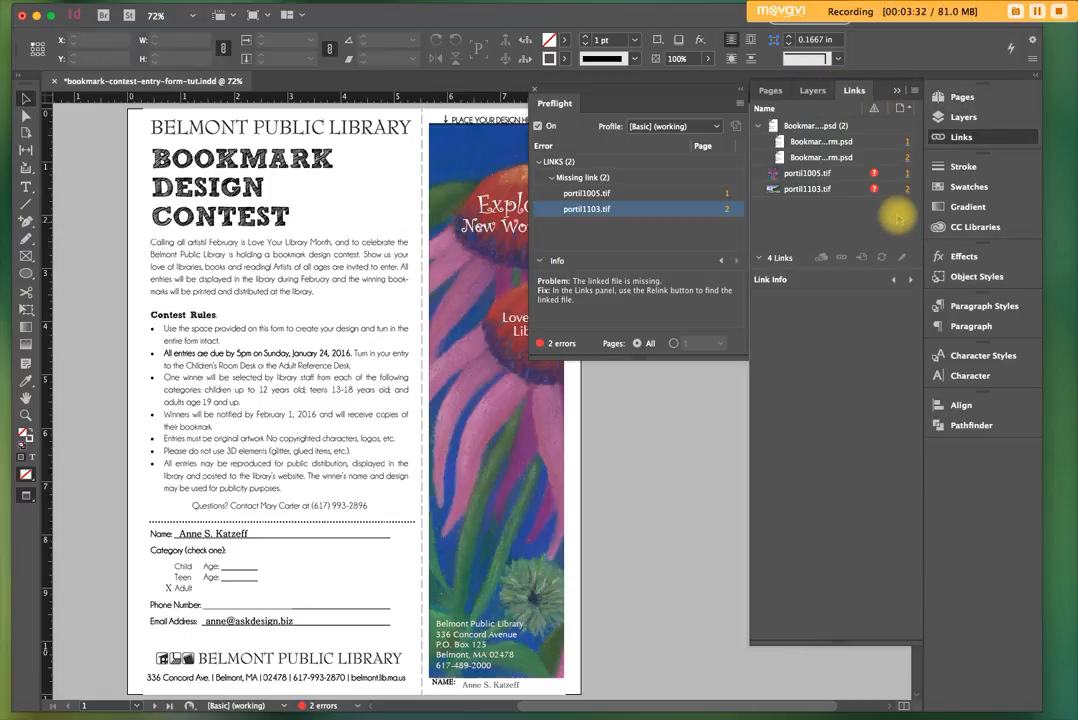
{"action": "left_click", "coordinate": [884, 175]}
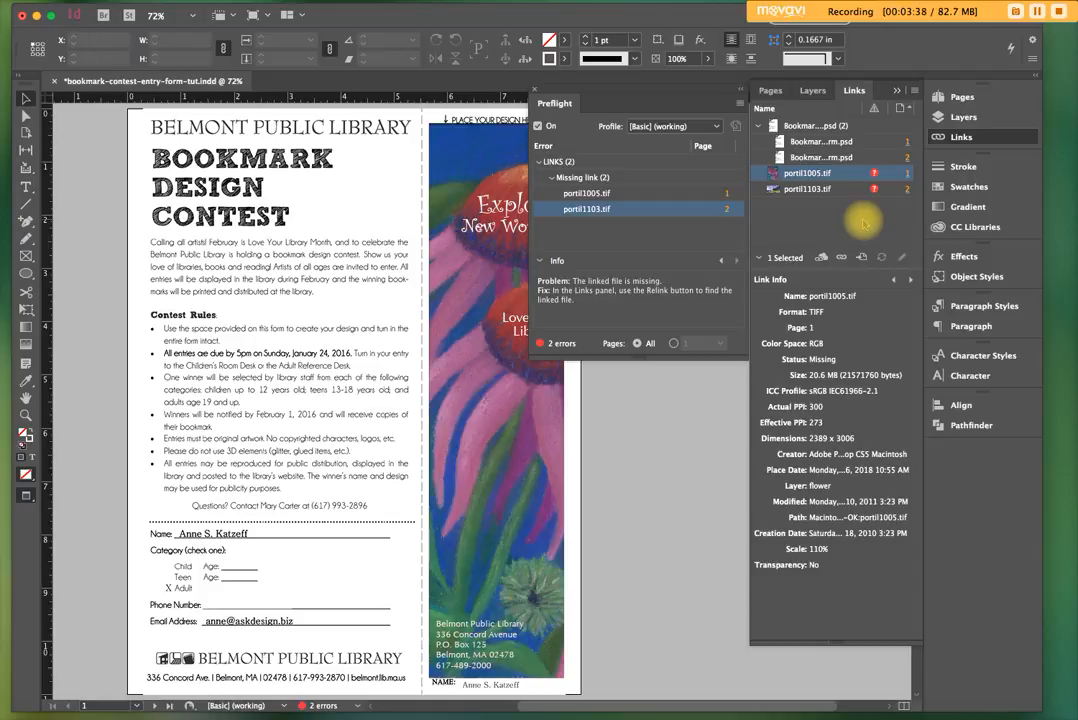
{"action": "left_click", "coordinate": [905, 174]}
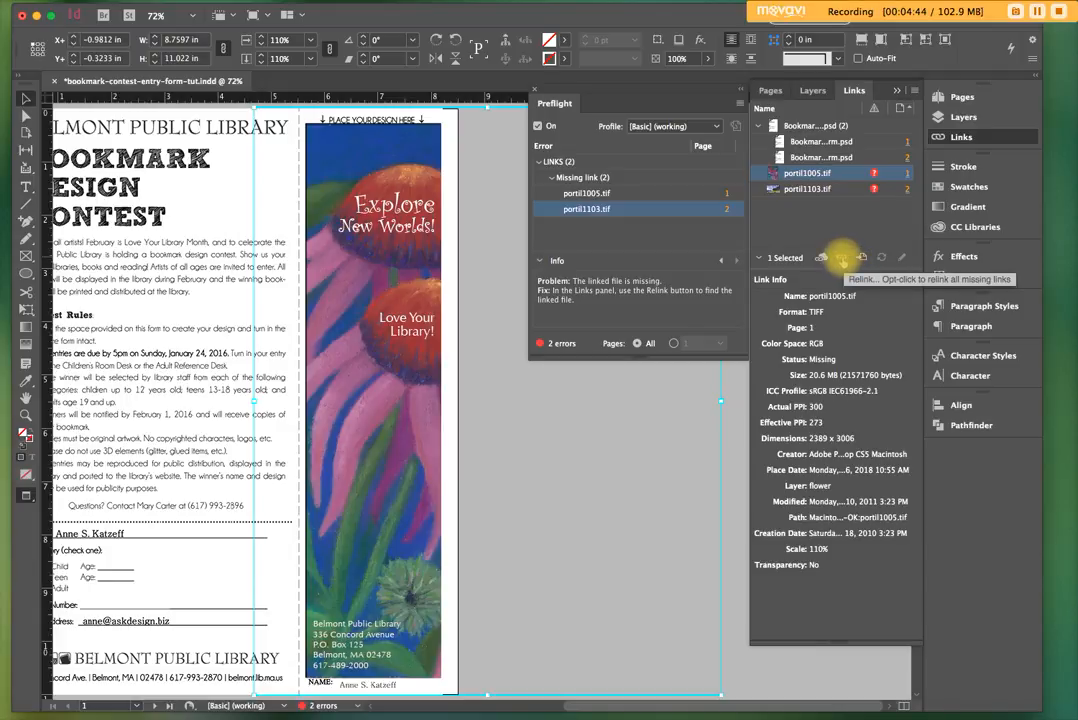
Relink portil1005.tif to portil1005rt.tif in the 2010art_HR-OK folder inside ask-artwork's 2010artwork folder.
{"action": "left_click", "coordinate": [842, 258]}
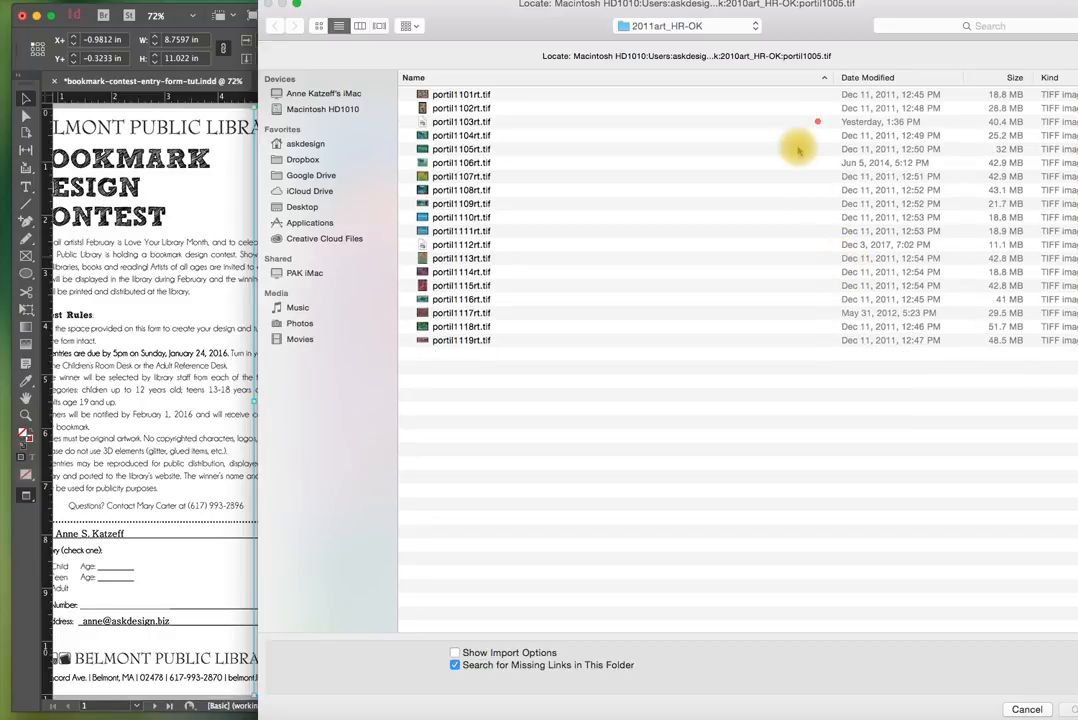
{"action": "left_click", "coordinate": [712, 33]}
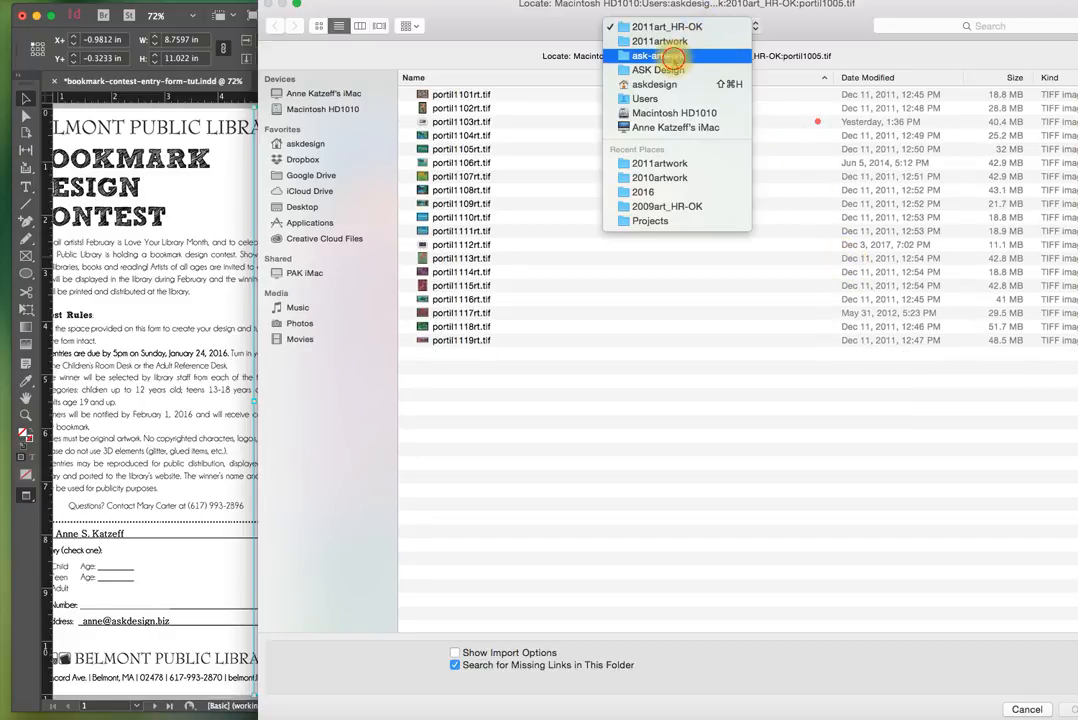
{"action": "left_click", "coordinate": [648, 60]}
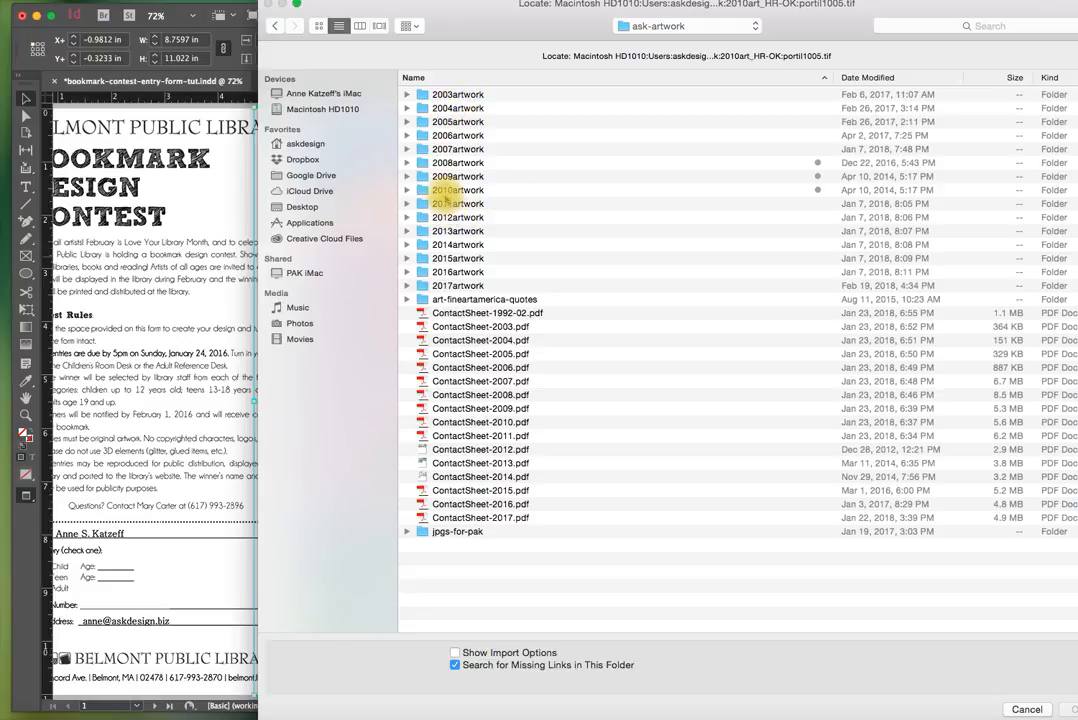
{"action": "left_click", "coordinate": [445, 191]}
{"action": "double_click", "coordinate": [445, 191]}
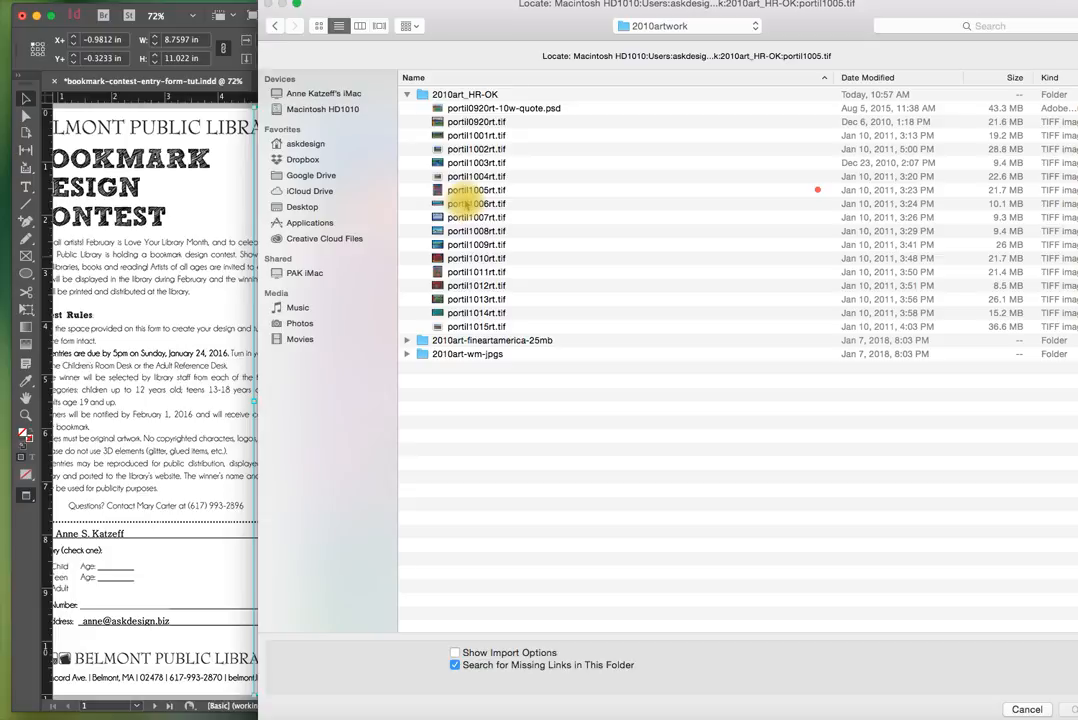
{"action": "left_click", "coordinate": [468, 191]}
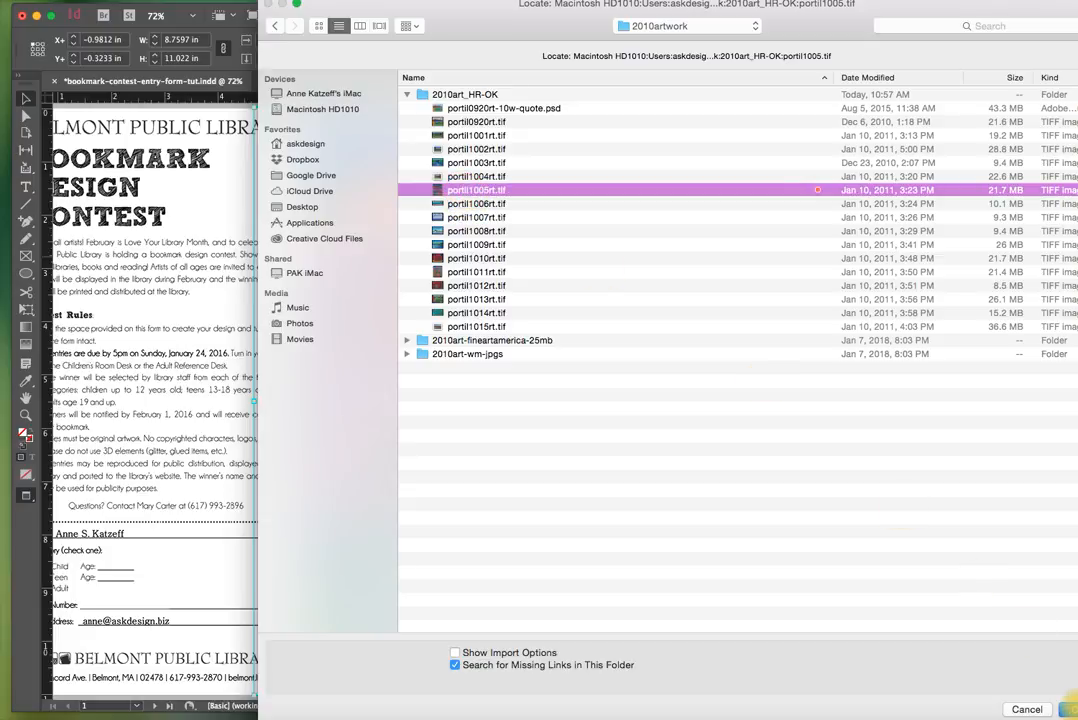
{"action": "left_click", "coordinate": [1068, 708]}
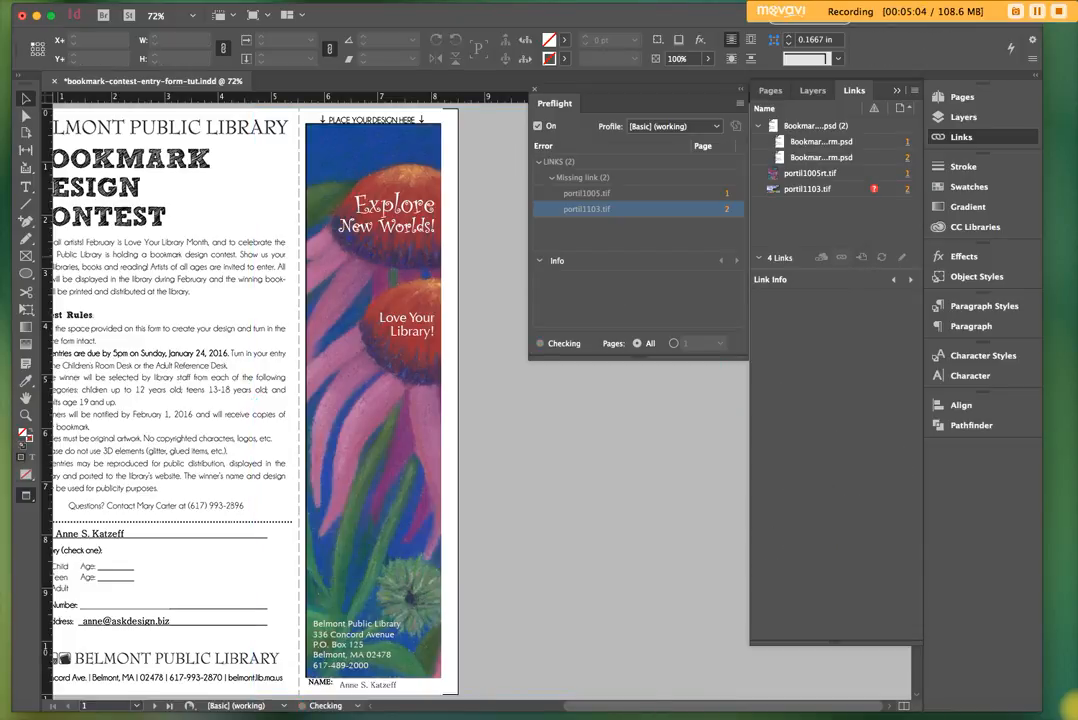
Start relinking the missing portil1103.tif and browse to the ask-artwork folder.
{"action": "left_click", "coordinate": [794, 190]}
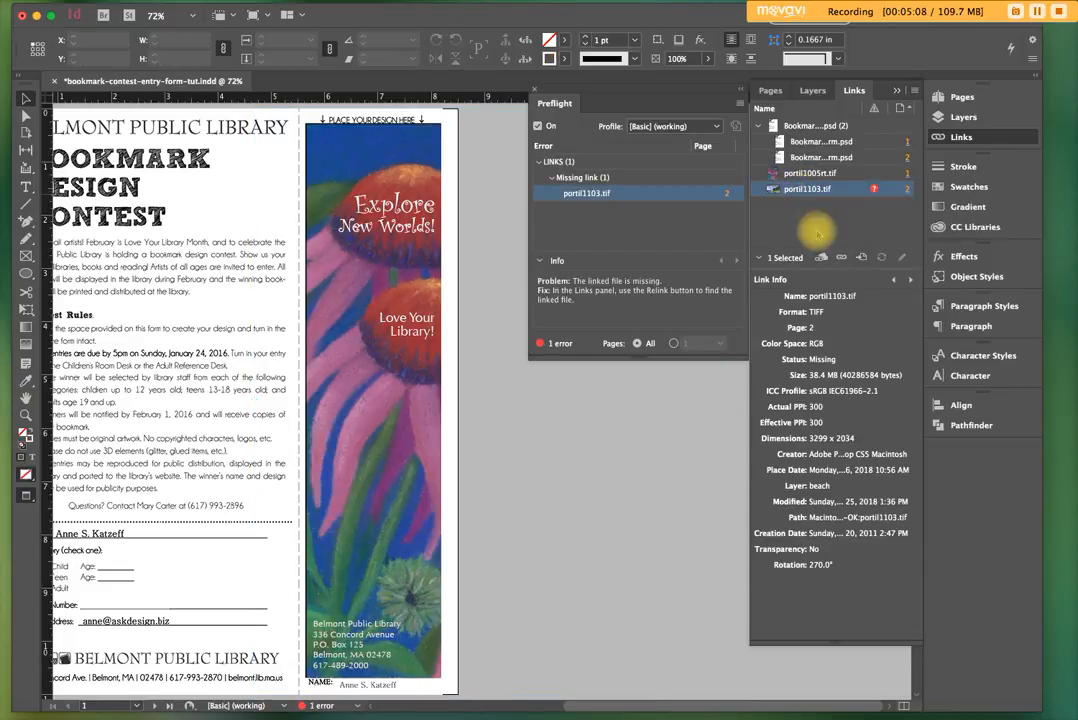
{"action": "left_click", "coordinate": [842, 258]}
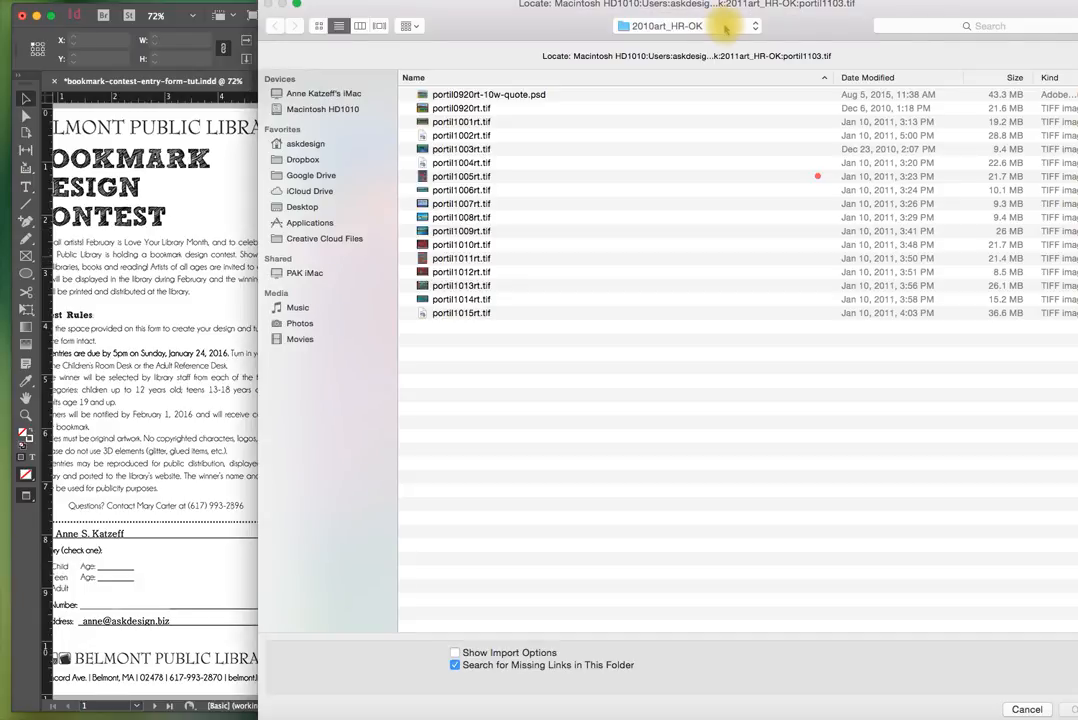
{"action": "left_click", "coordinate": [726, 27]}
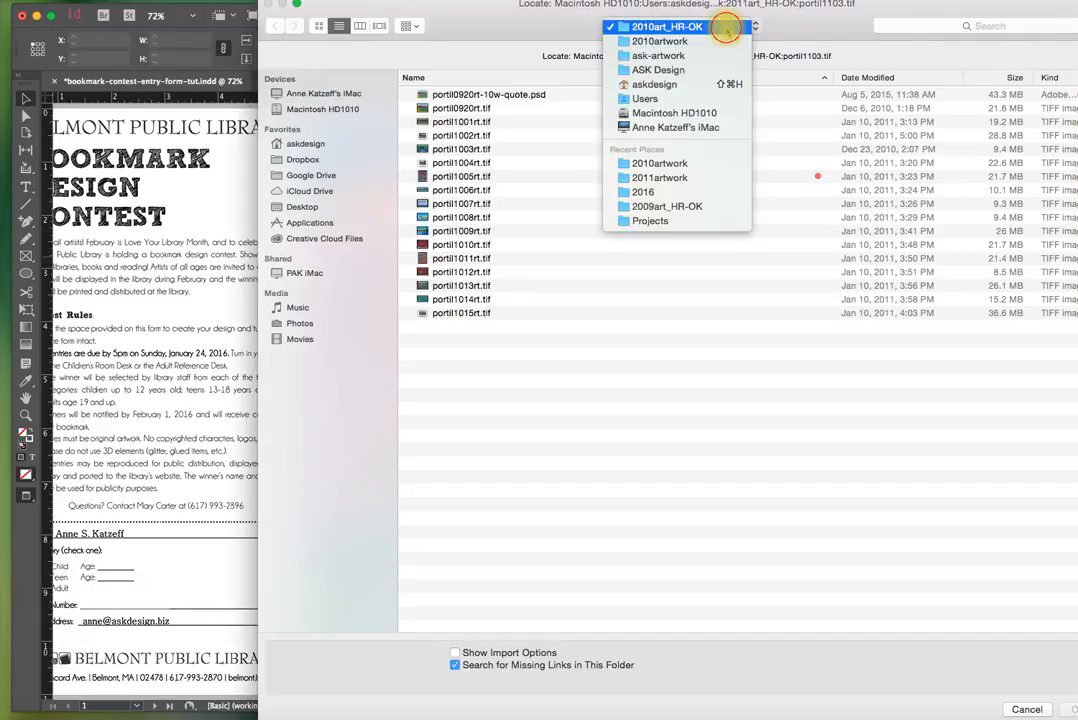
{"action": "left_click", "coordinate": [697, 57]}
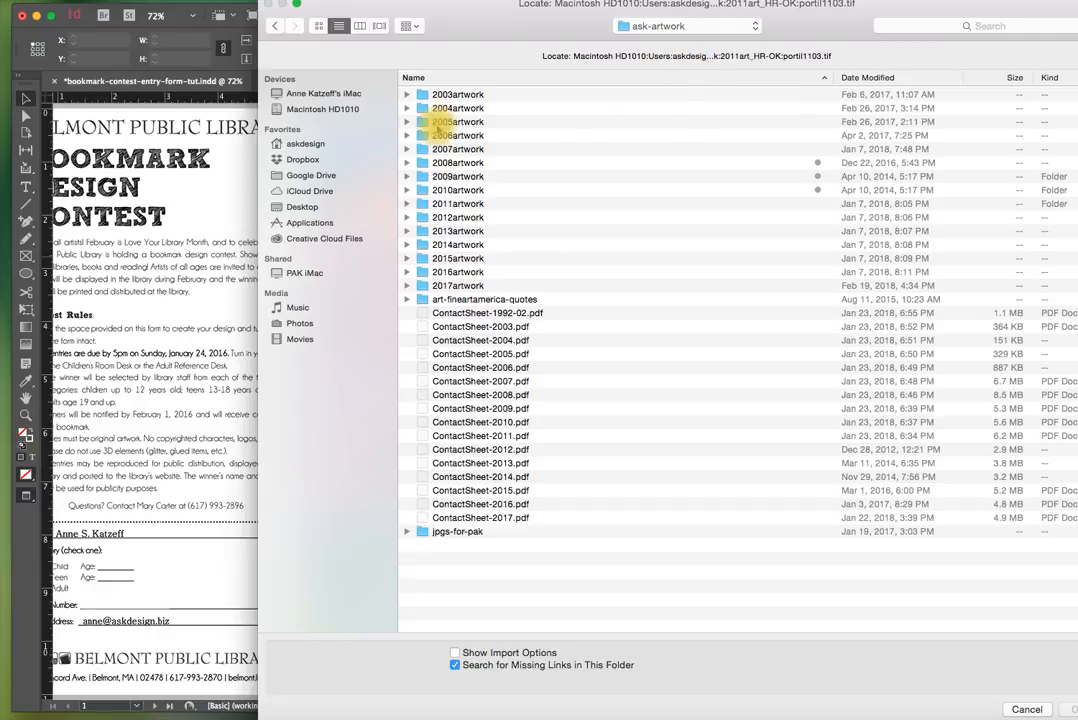
{"action": "double_click", "coordinate": [439, 124]}
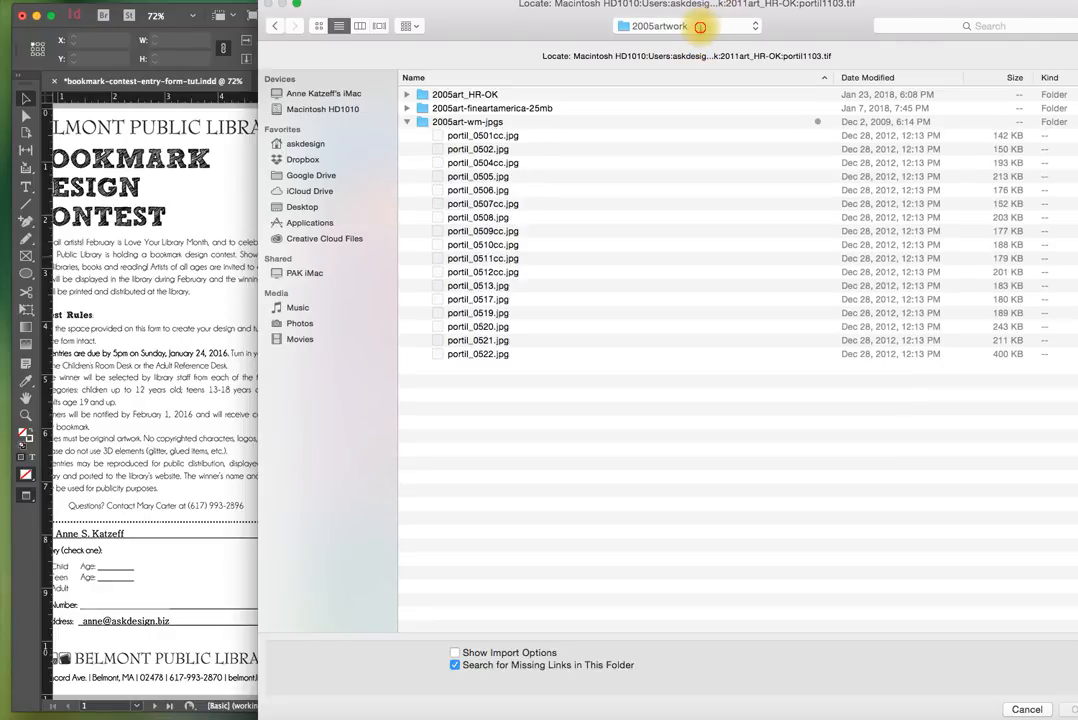
{"action": "left_click", "coordinate": [697, 27]}
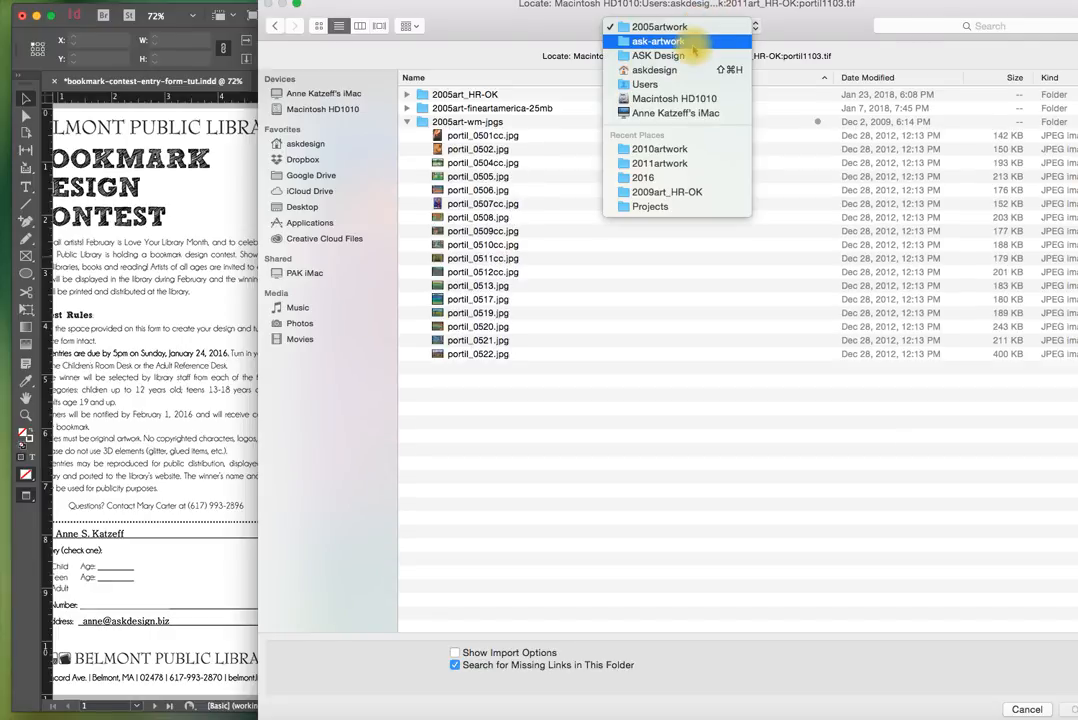
{"action": "left_click", "coordinate": [690, 55]}
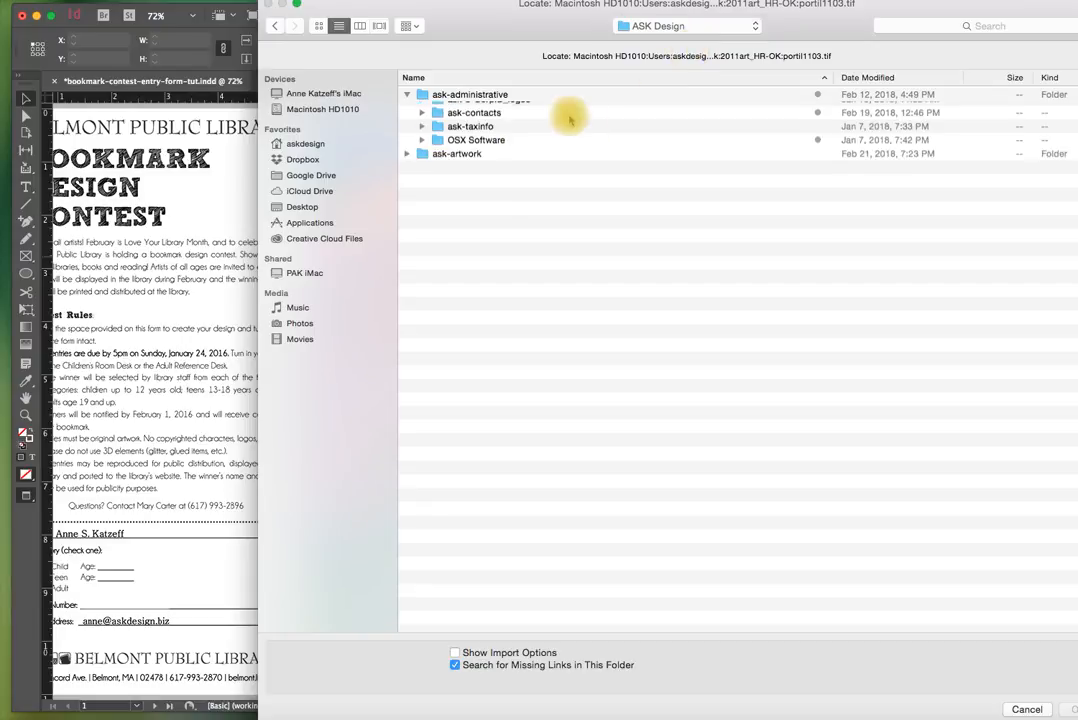
{"action": "double_click", "coordinate": [435, 214]}
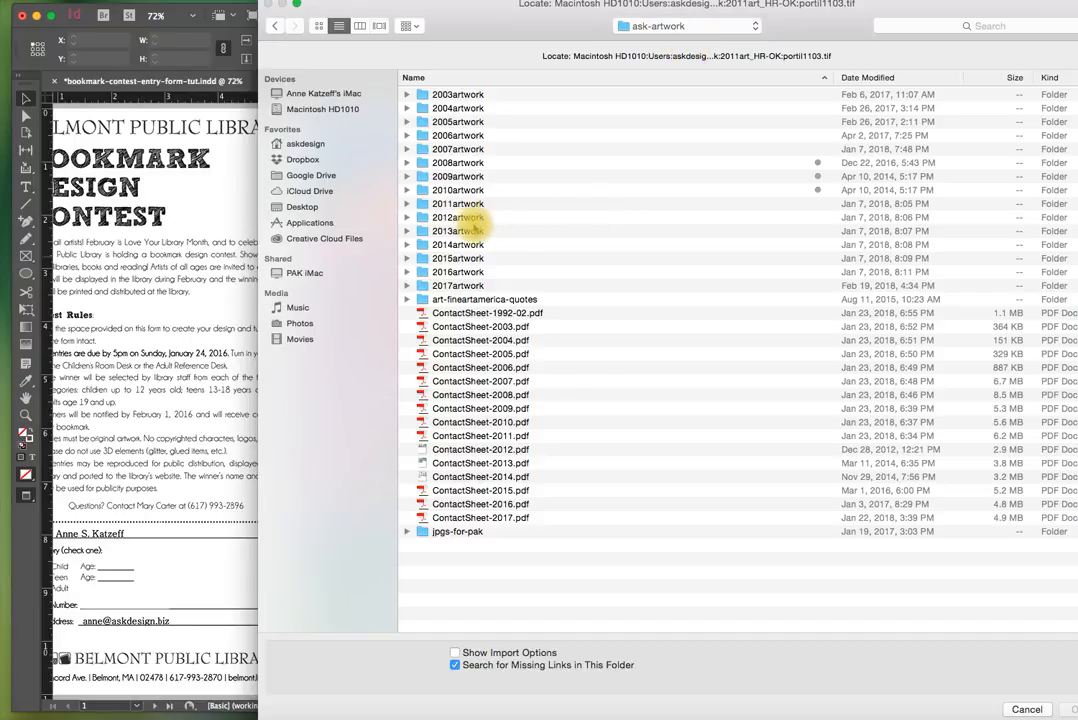
Choose portil1103rt.tif from 2011art_HR-OK in the 2011artwork folder as the replacement for portil1103.tif.
{"action": "double_click", "coordinate": [441, 204]}
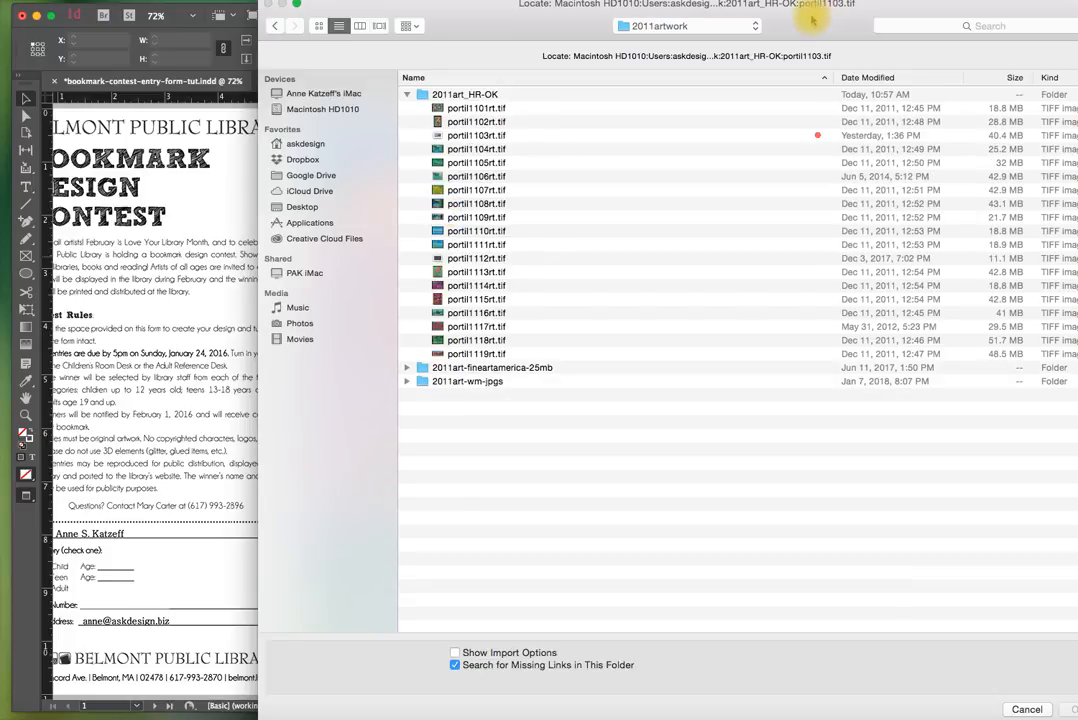
{"action": "mouse_move", "coordinate": [684, 10]}
{"action": "left_mouse_down"}
{"action": "mouse_move", "coordinate": [444, 12]}
{"action": "mouse_move", "coordinate": [663, 10]}
{"action": "left_mouse_up"}
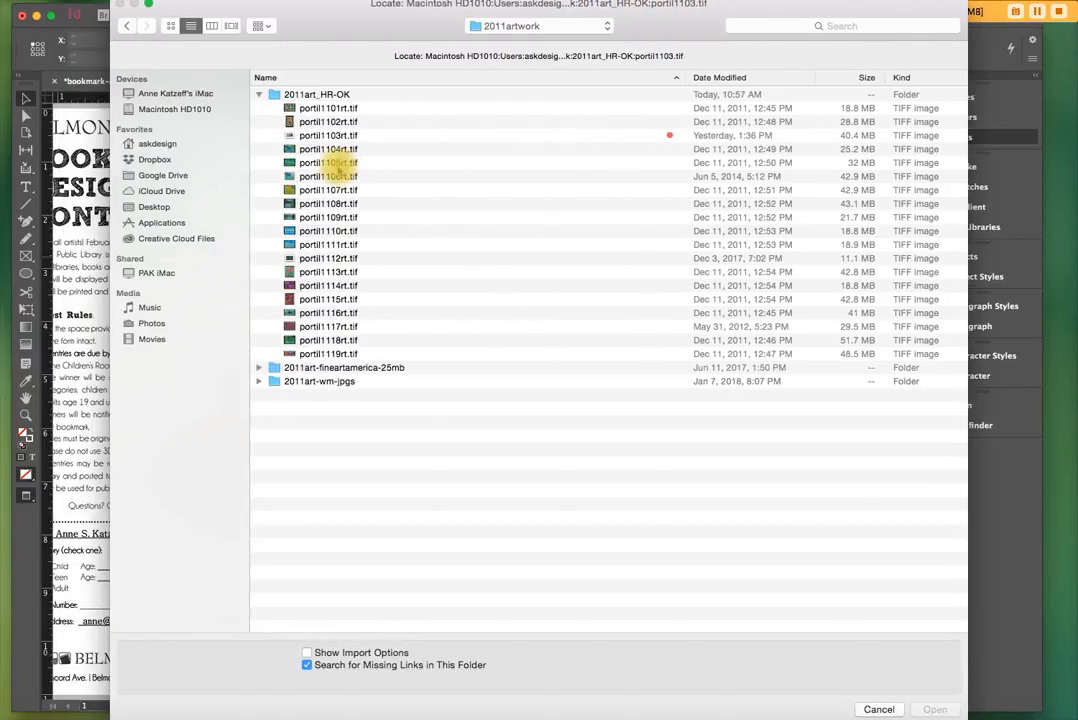
{"action": "left_click", "coordinate": [310, 136]}
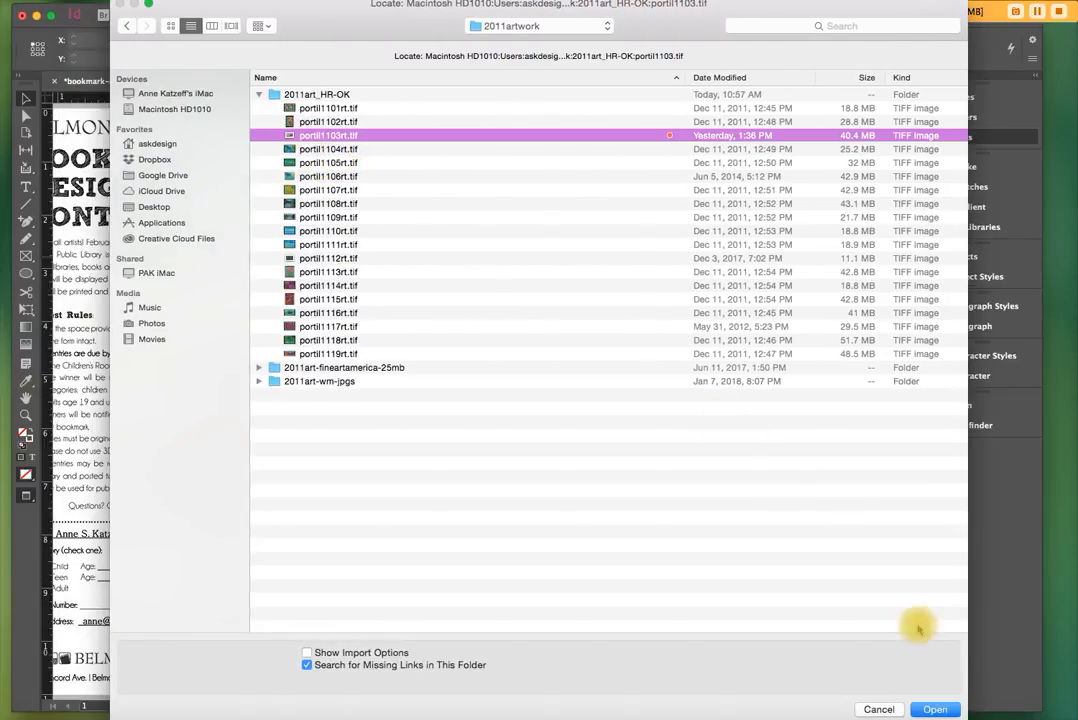
{"action": "left_click", "coordinate": [938, 708]}
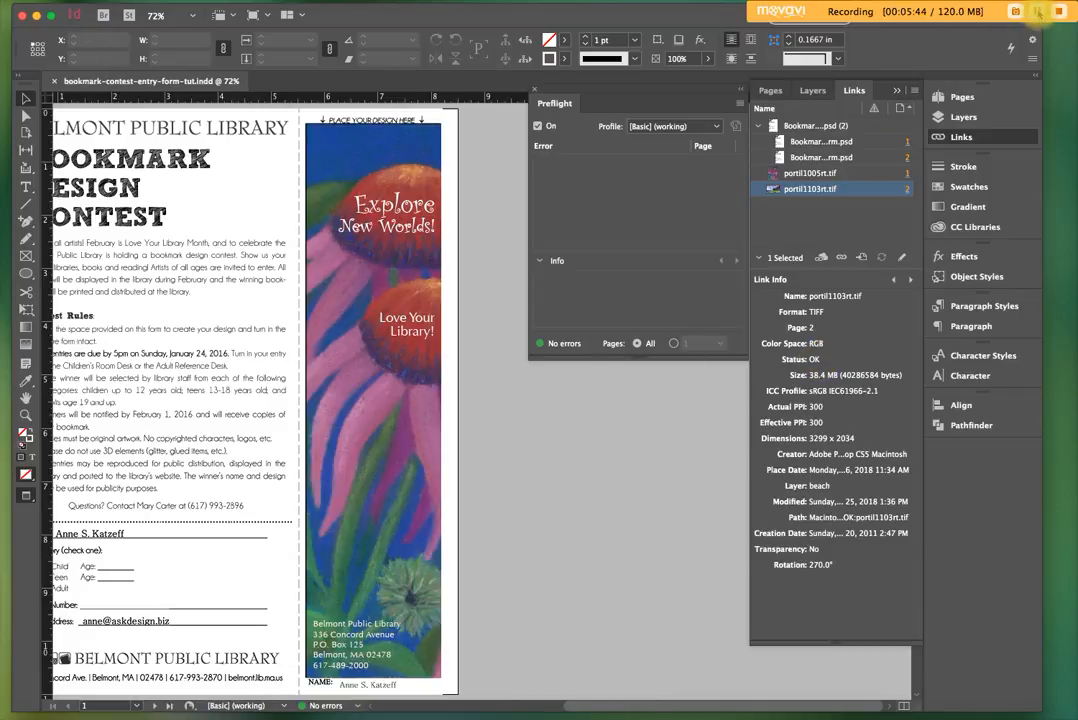
{"action": "left_click", "coordinate": [1038, 11]}
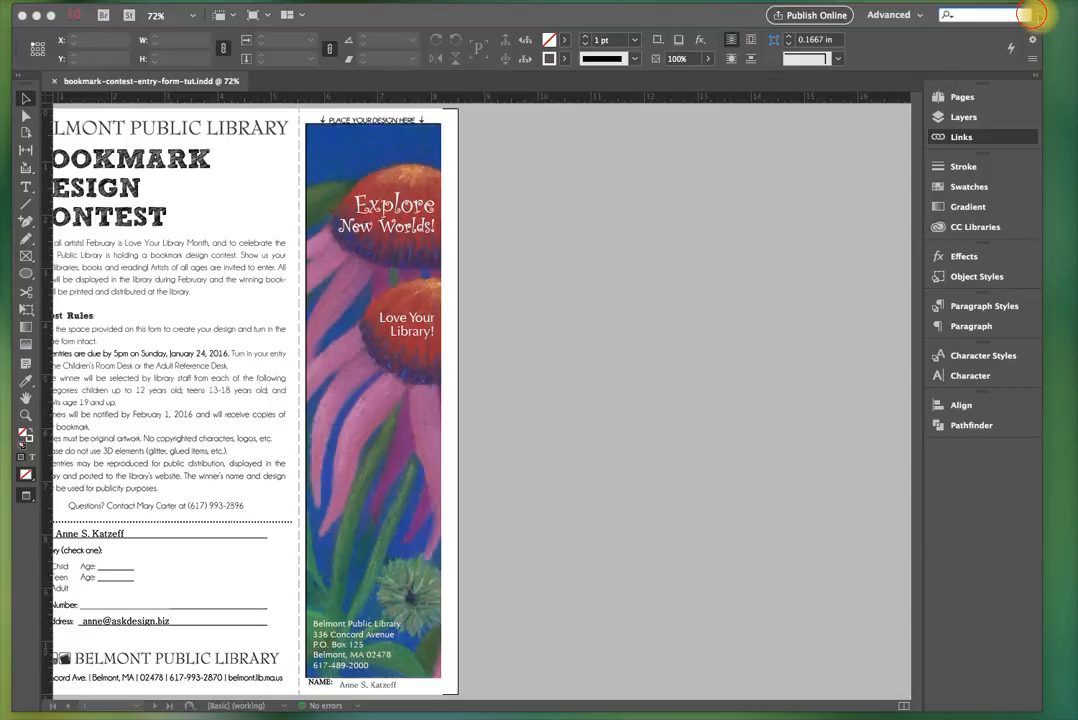
{"action": "left_click", "coordinate": [518, 523]}
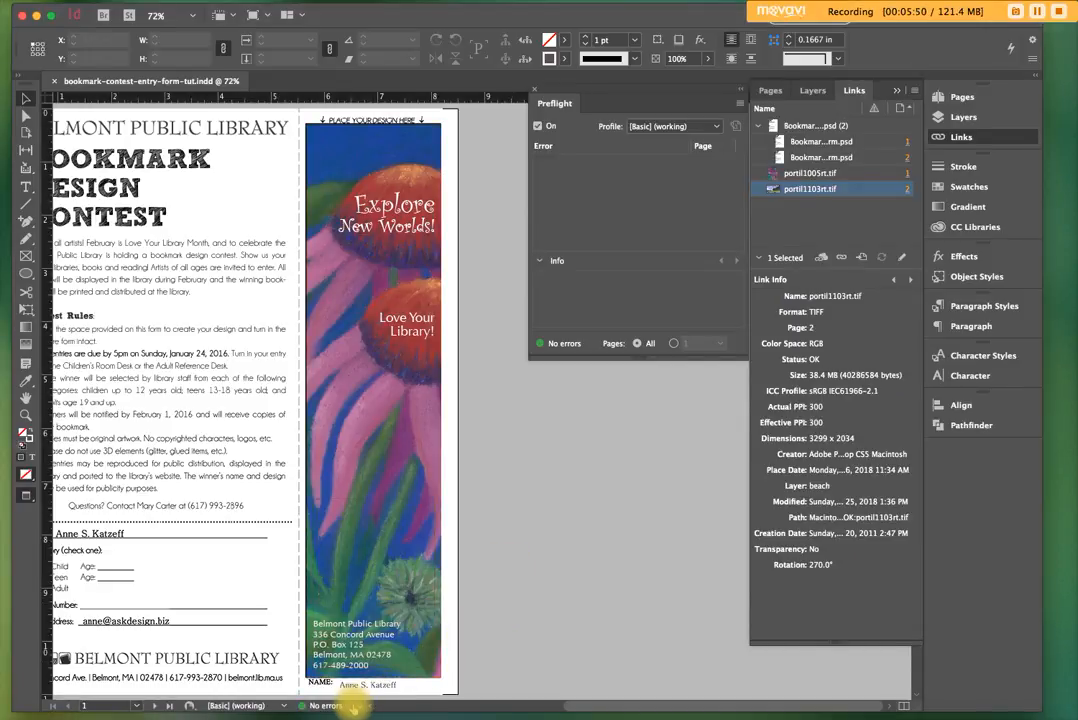
Open the preflight profile definitions and review which color spaces the cmyk profile disallows.
{"action": "left_click", "coordinate": [356, 707]}
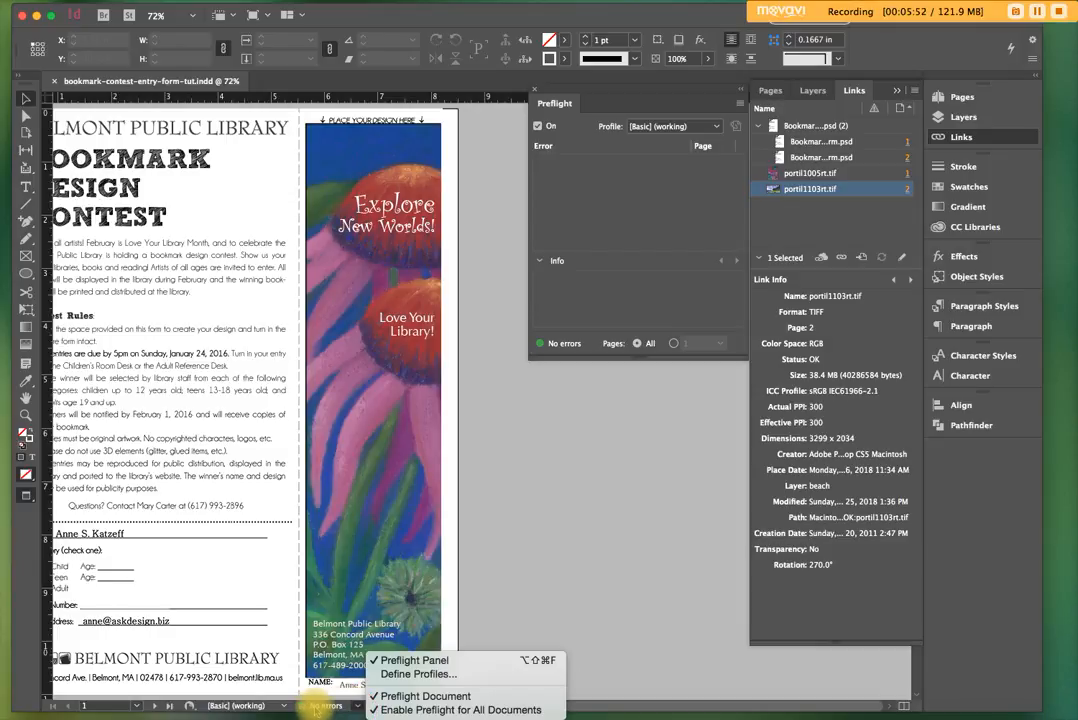
{"action": "left_click", "coordinate": [415, 675]}
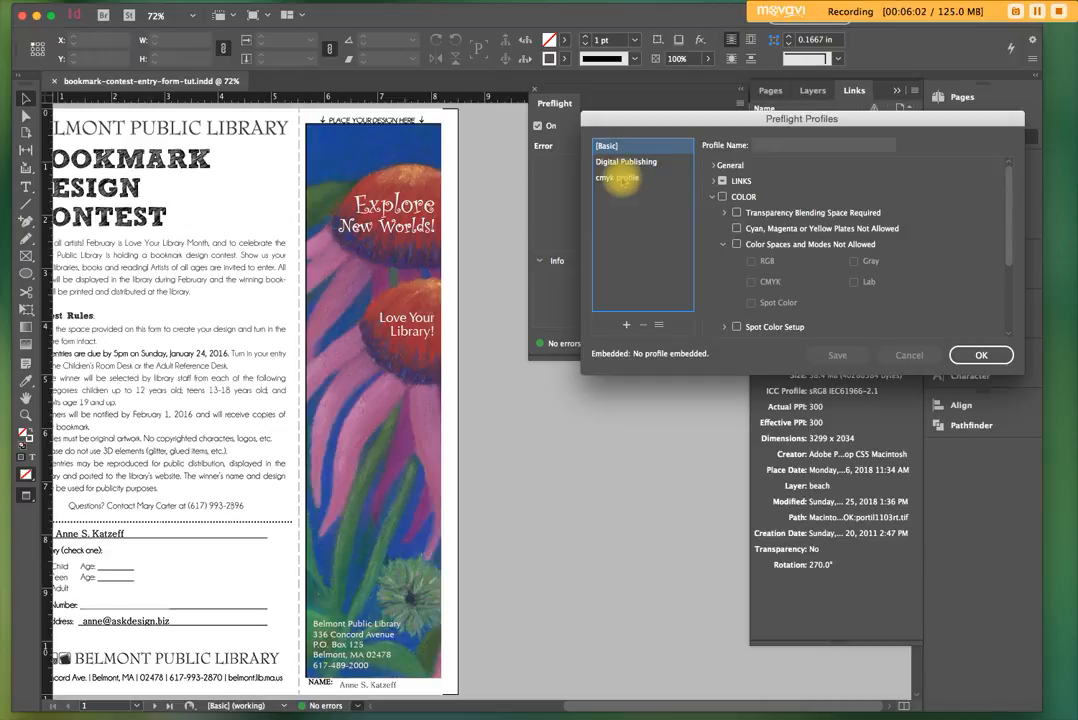
{"action": "left_click", "coordinate": [617, 178]}
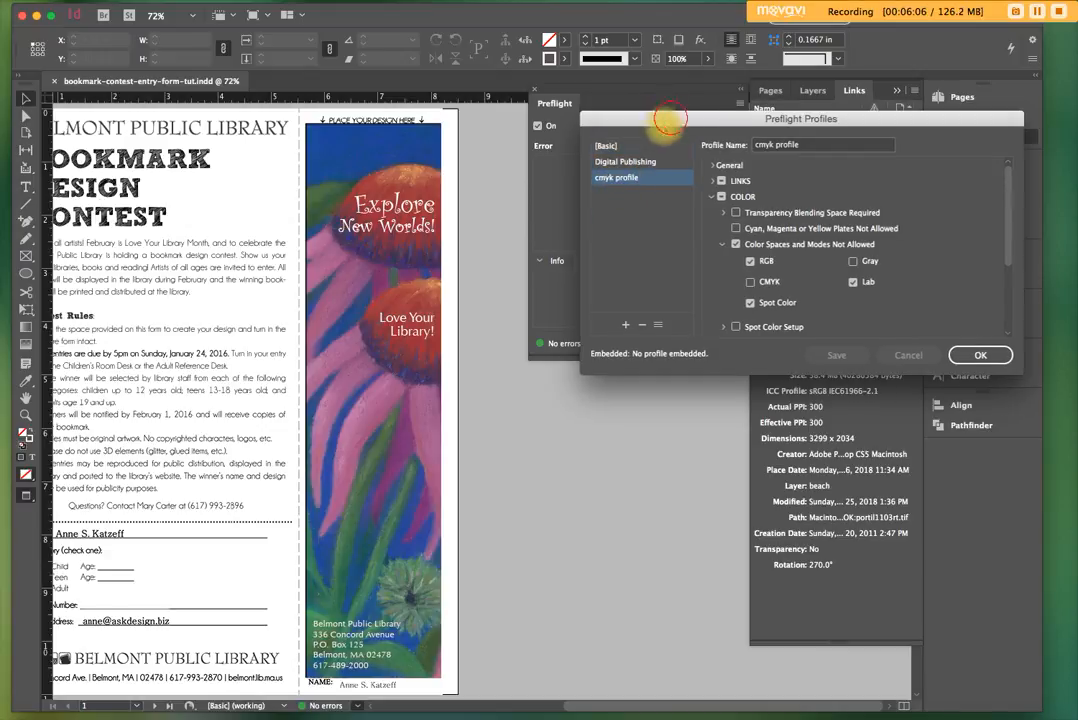
{"action": "left_click_drag", "start_coordinate": [669, 119], "coordinate": [573, 224]}
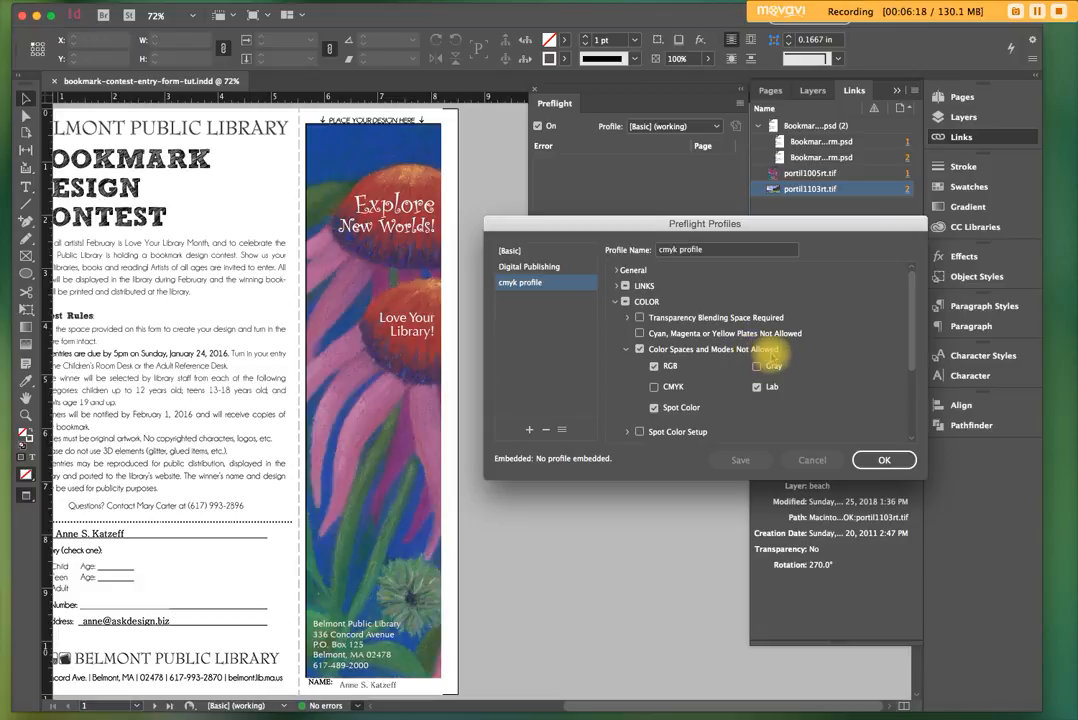
{"action": "left_click", "coordinate": [768, 396]}
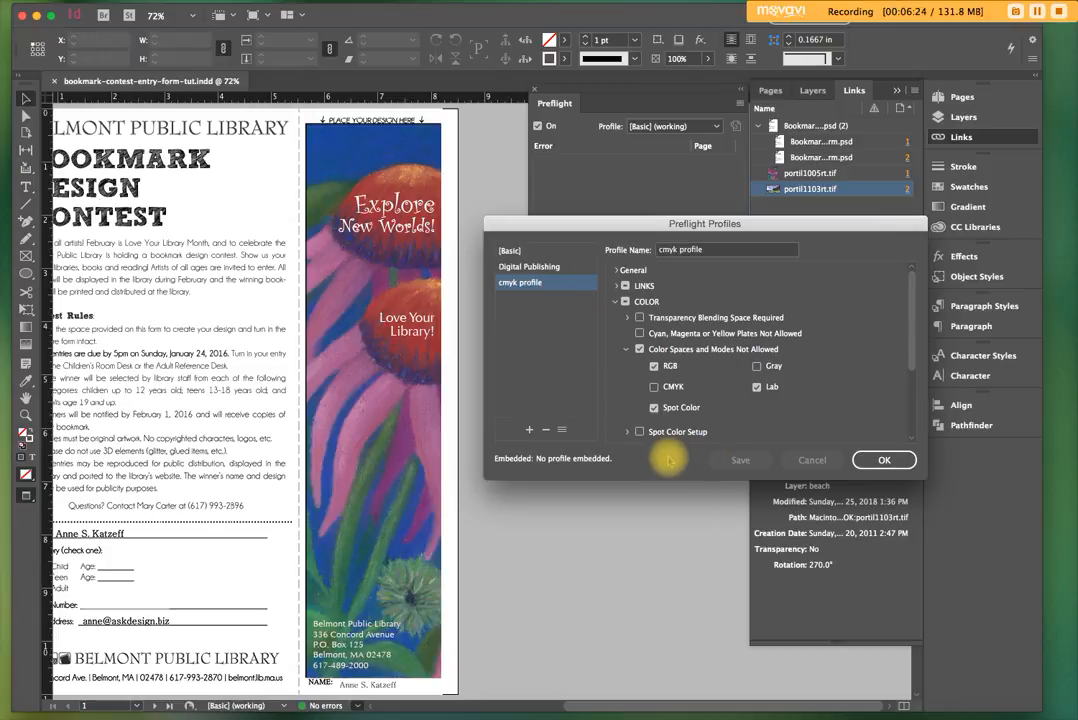
{"action": "left_click", "coordinate": [884, 460]}
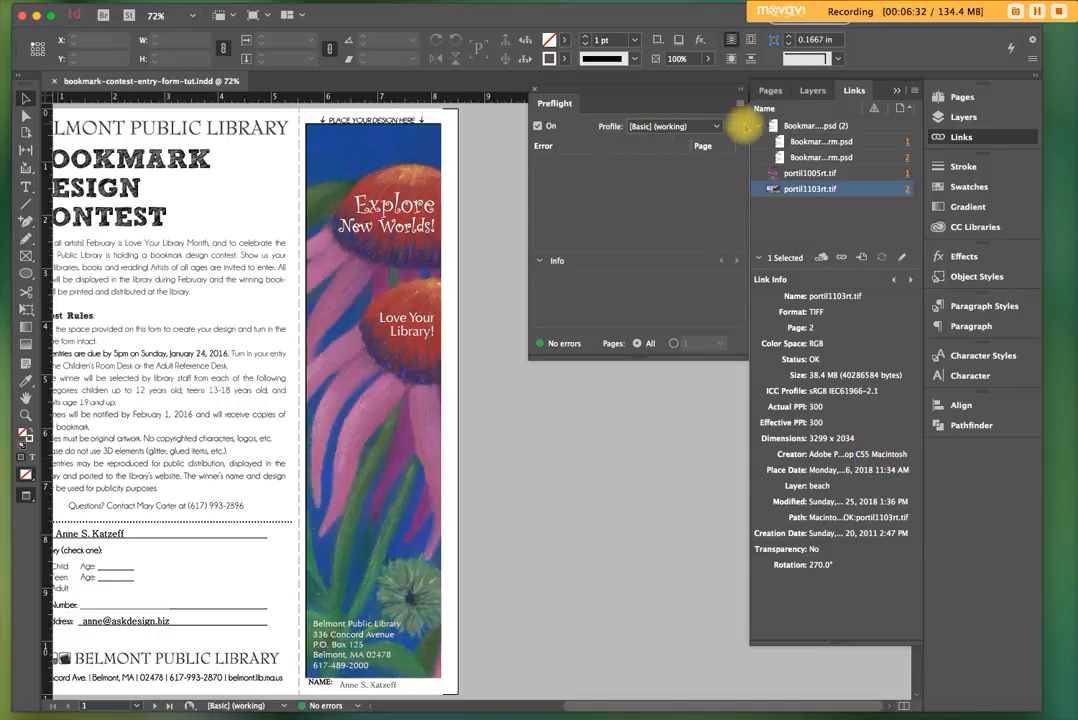
Preflight the document with the cmyk profile and show the color space error details for portil1005rt.tif.
{"action": "left_click", "coordinate": [699, 127]}
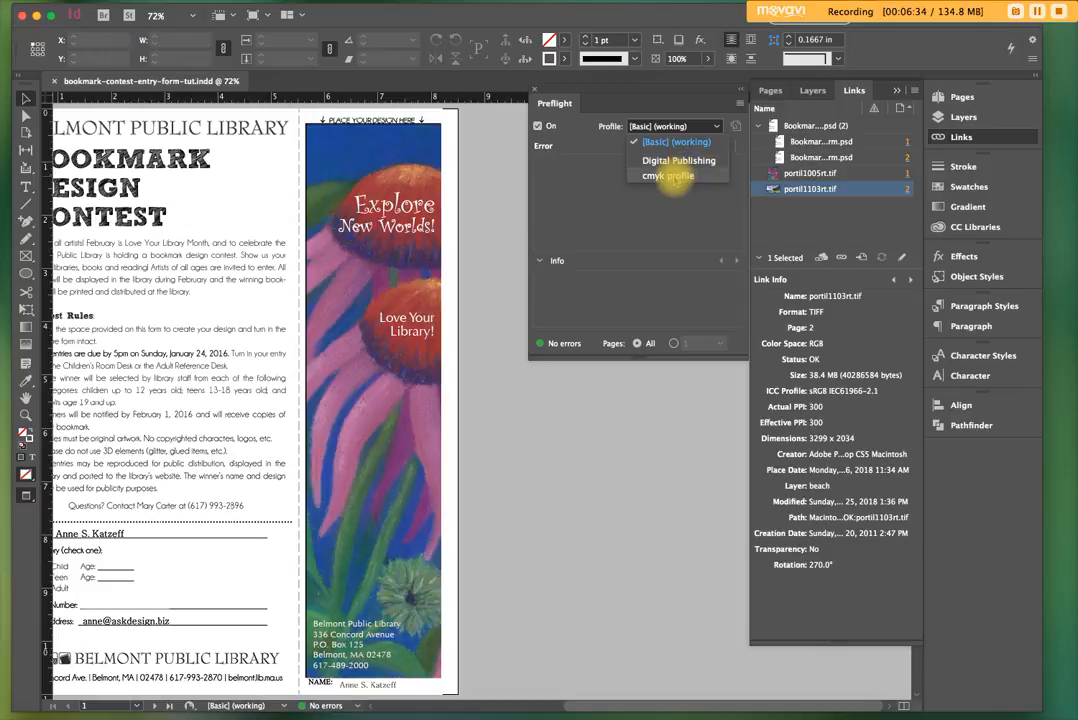
{"action": "left_click", "coordinate": [676, 175]}
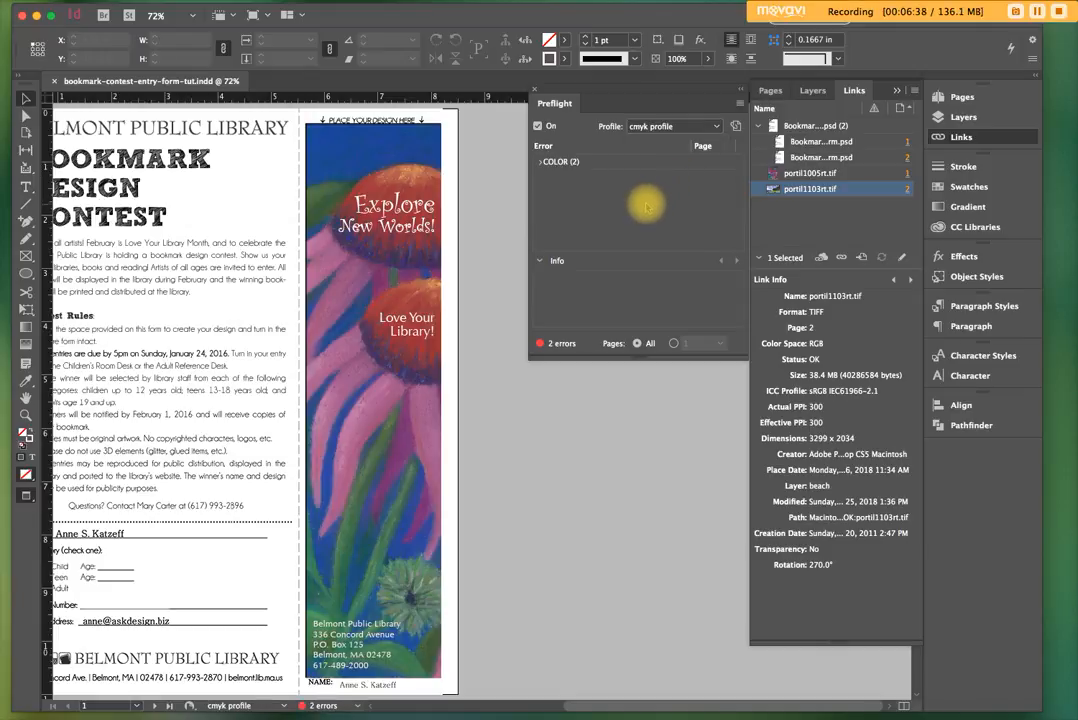
{"action": "left_click", "coordinate": [540, 163]}
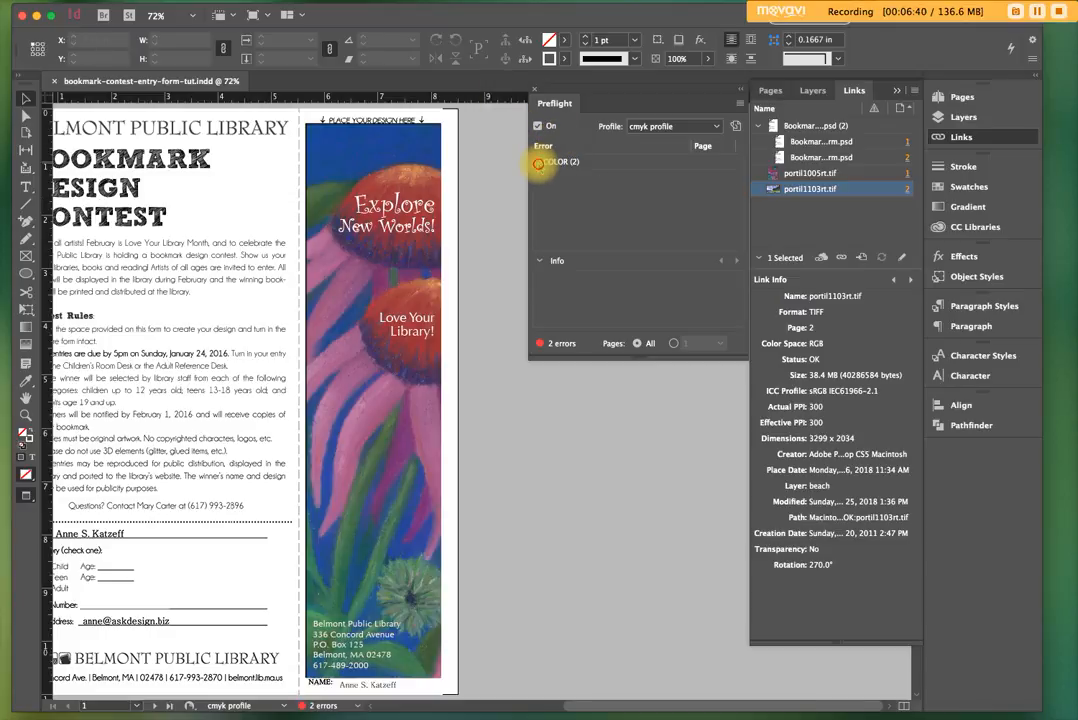
{"action": "left_click", "coordinate": [551, 177]}
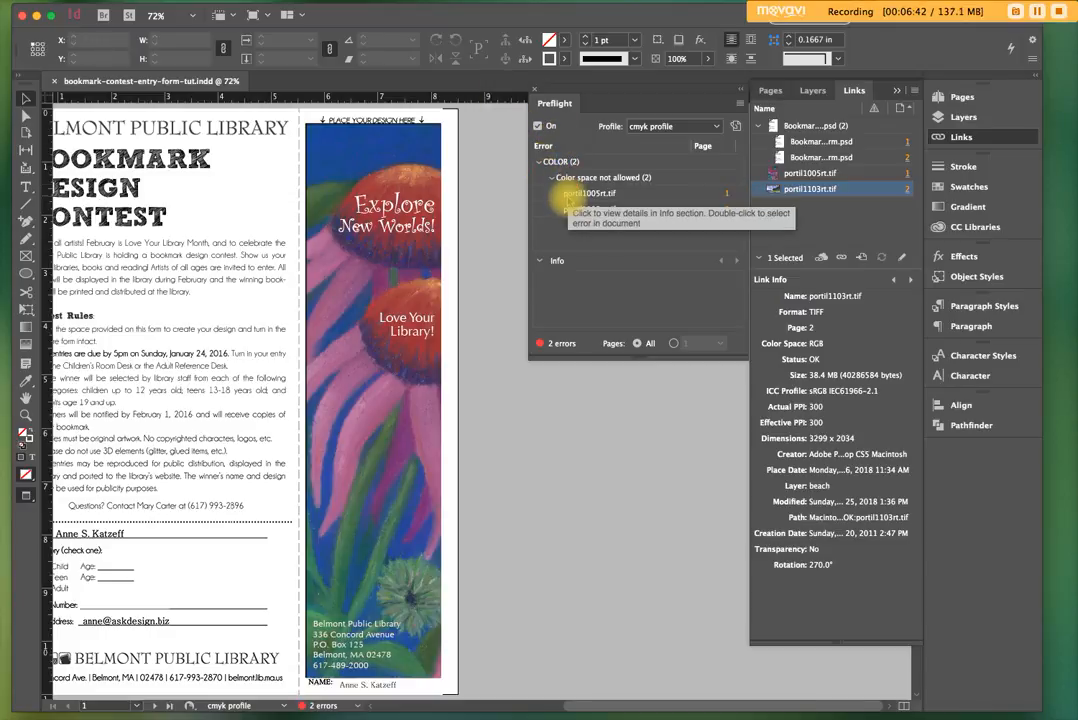
{"action": "left_click", "coordinate": [603, 195]}
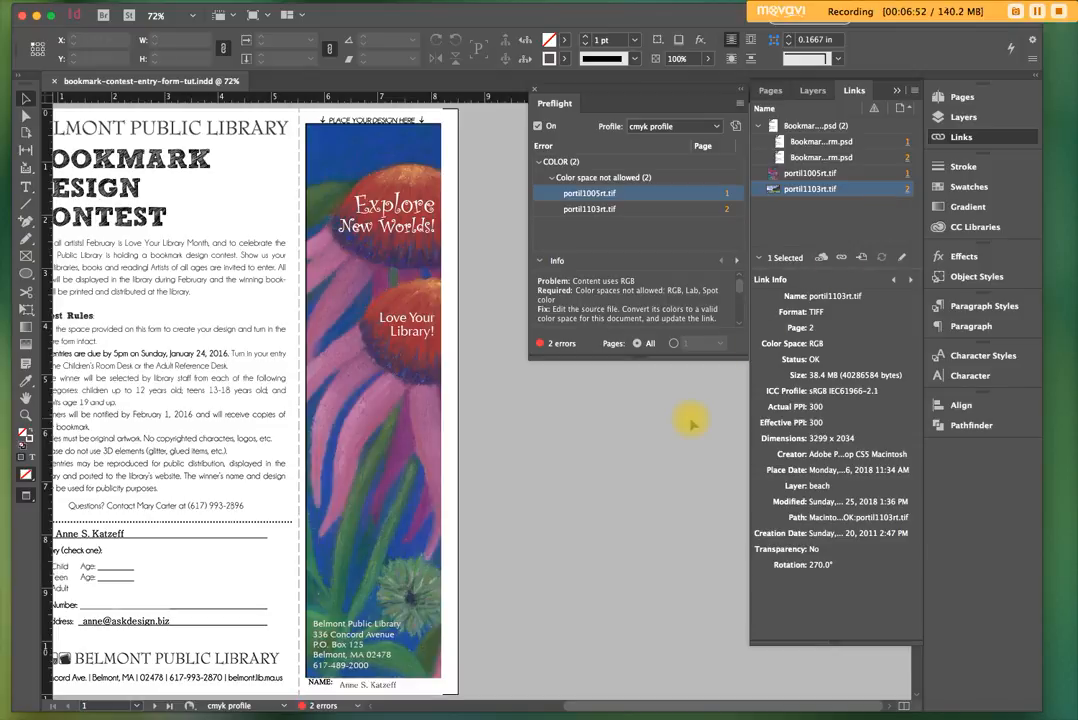
{"action": "left_click", "coordinate": [1036, 11]}
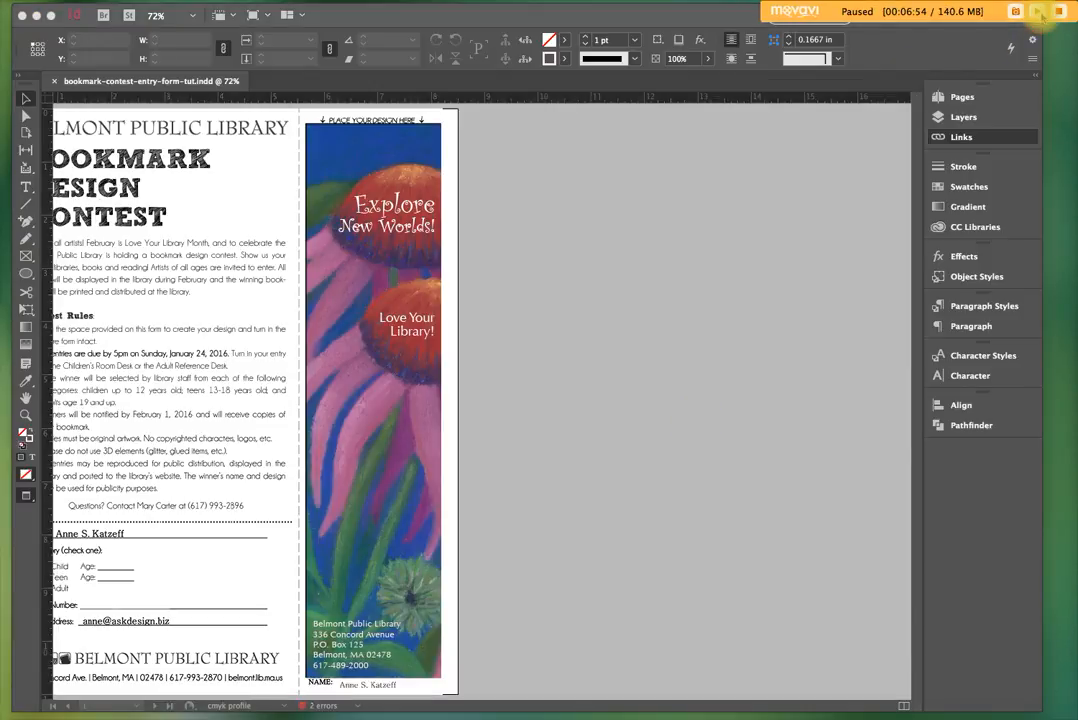
{"action": "left_click", "coordinate": [1036, 11]}
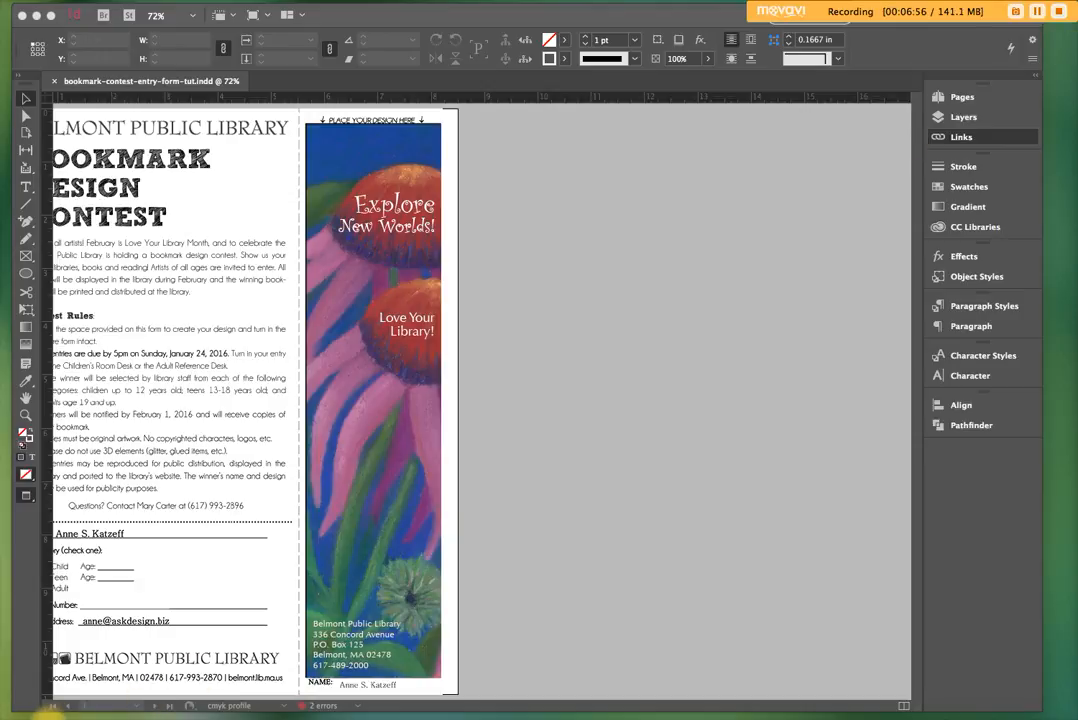
Switch to Finder, duplicate portil1005rt.tif in the 2010art_HR-OK folder and name the copy portil1005rt-cmyk.tif.
{"action": "left_click", "coordinate": [33, 710]}
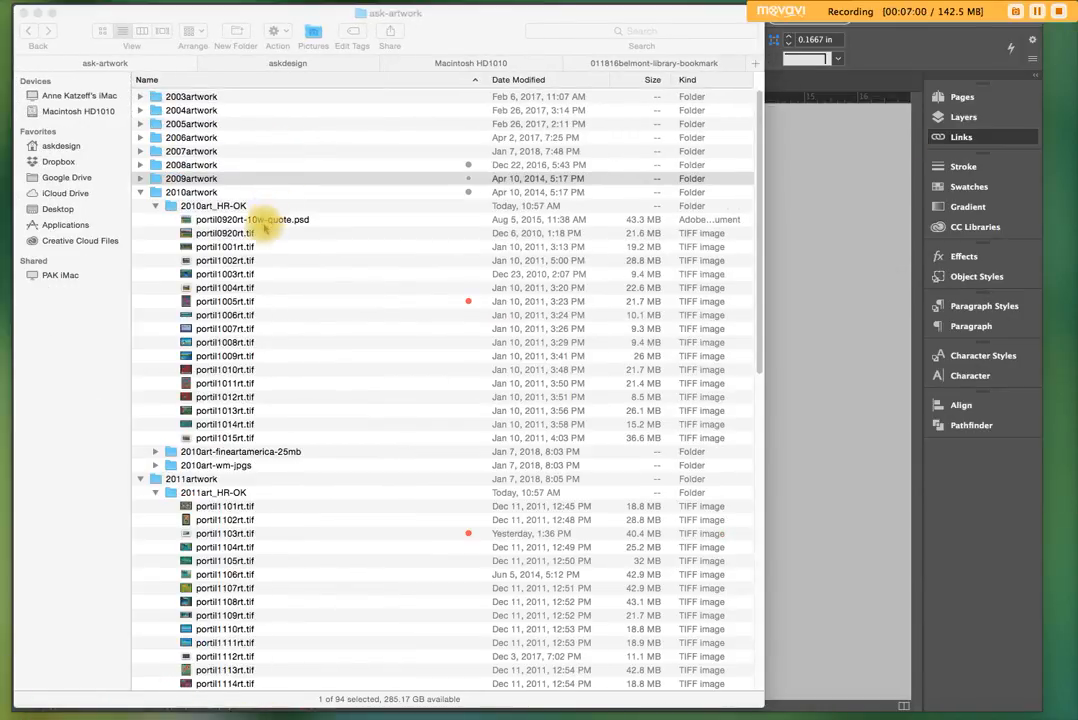
{"action": "left_click_drag", "start_coordinate": [445, 34], "coordinate": [491, 74]}
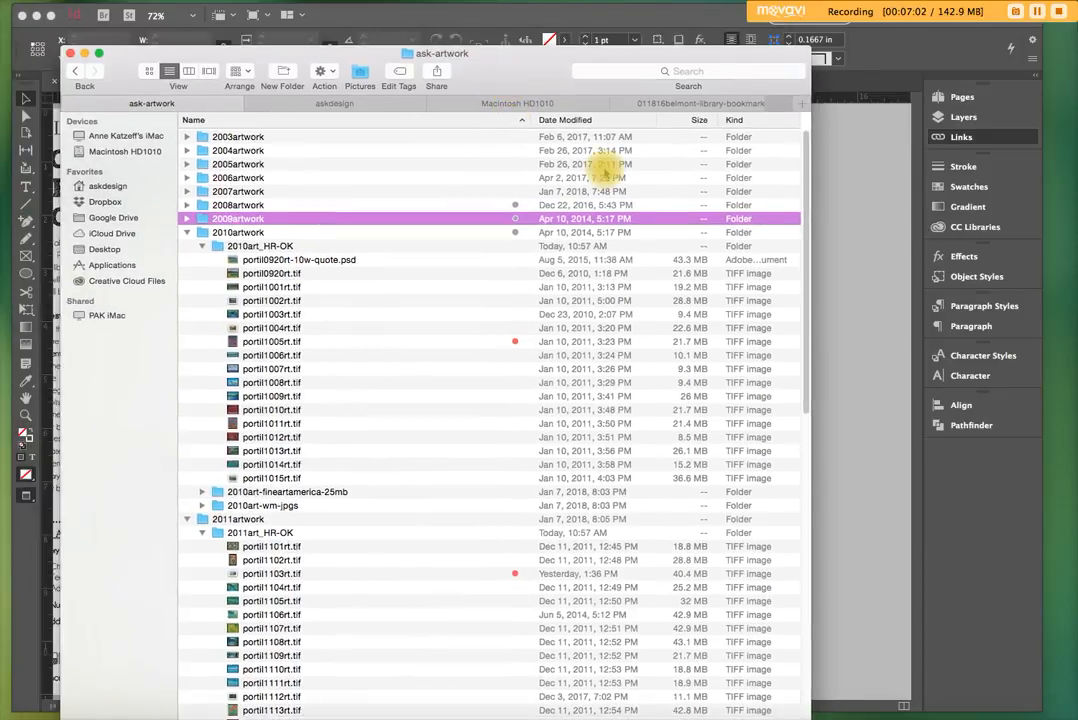
{"action": "left_click_drag", "start_coordinate": [605, 173], "coordinate": [445, 24]}
{"action": "left_click", "coordinate": [215, 300]}
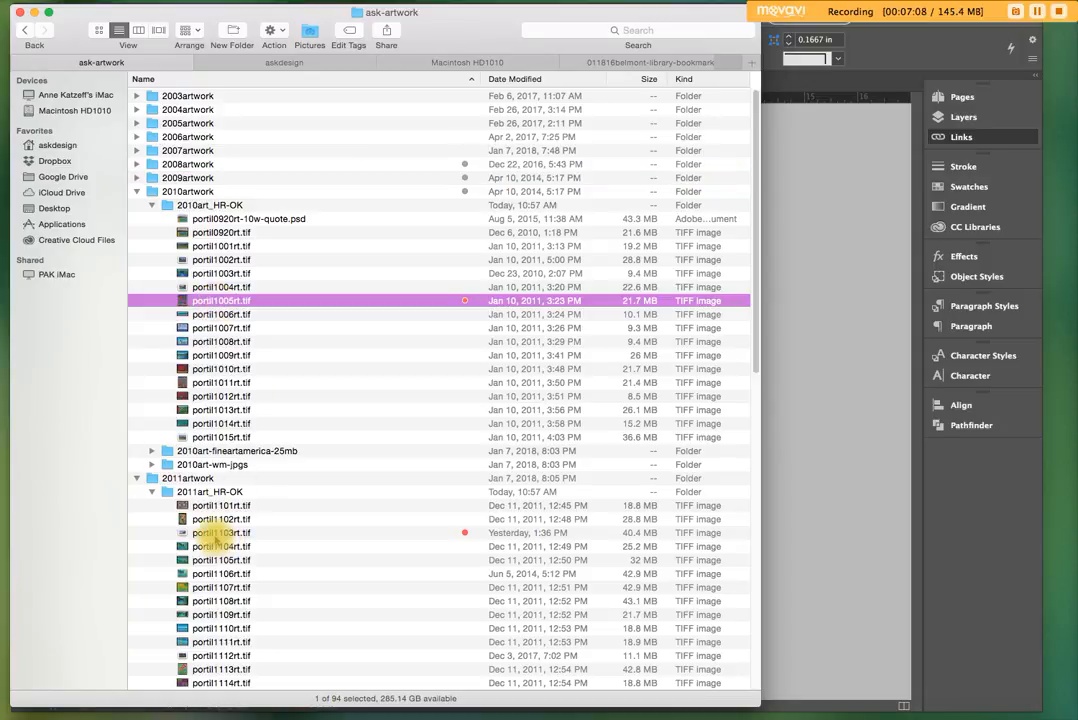
{"action": "left_click", "coordinate": [312, 535]}
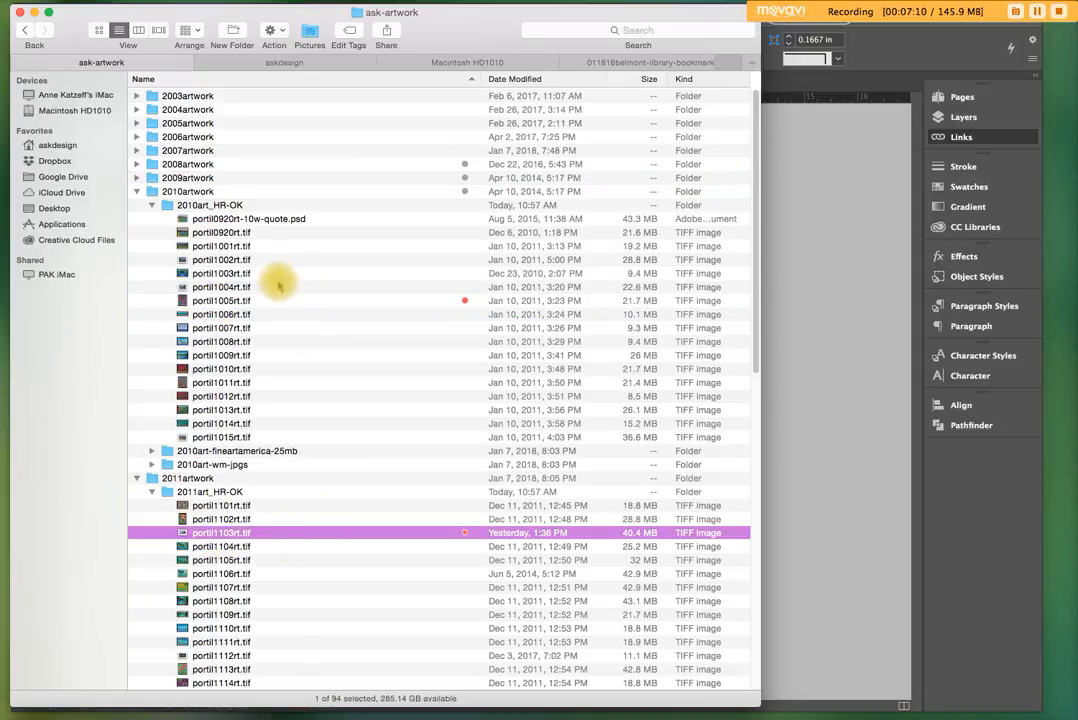
{"action": "left_click", "coordinate": [215, 300]}
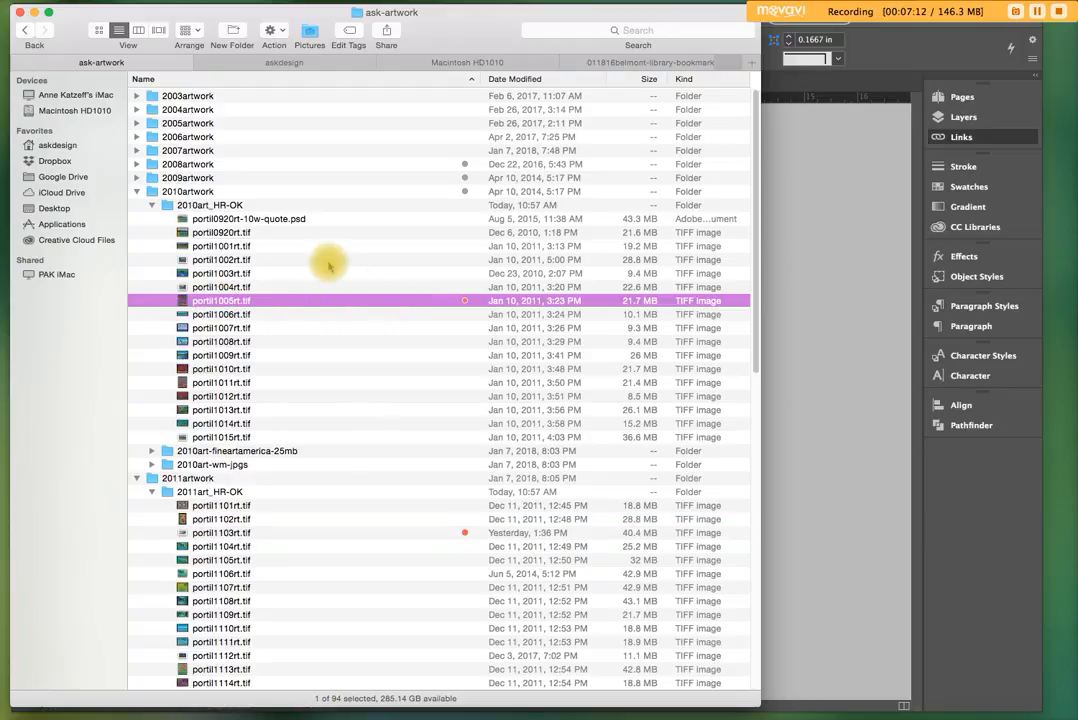
{"action": "key", "text": "super+d"}
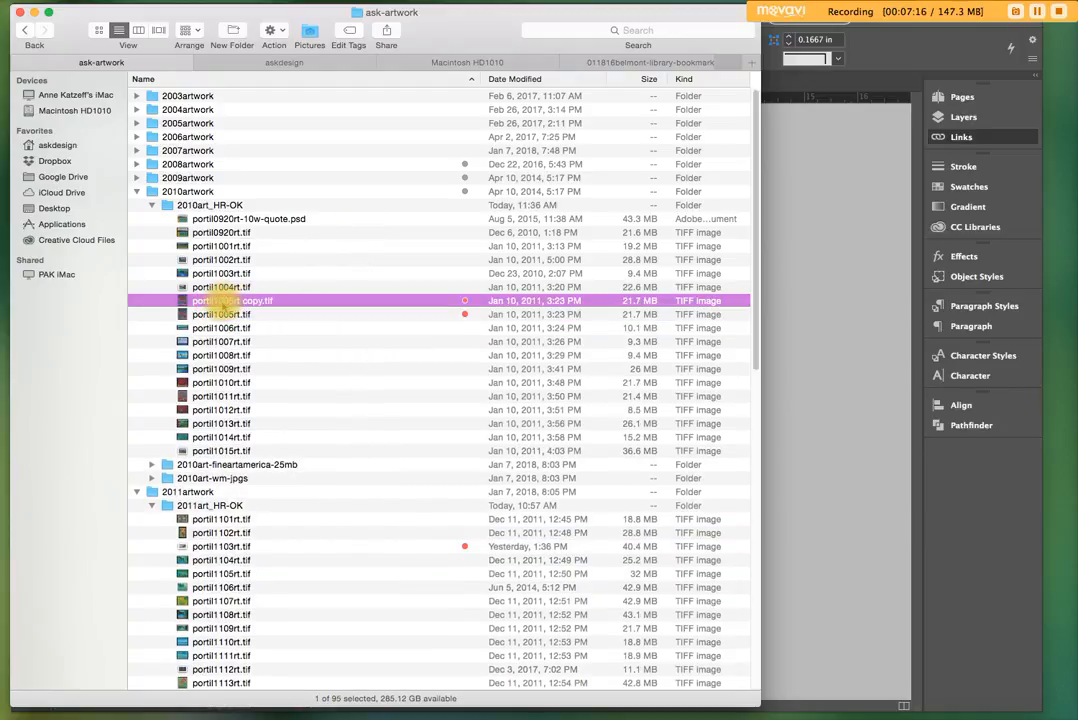
{"action": "left_click", "coordinate": [248, 302]}
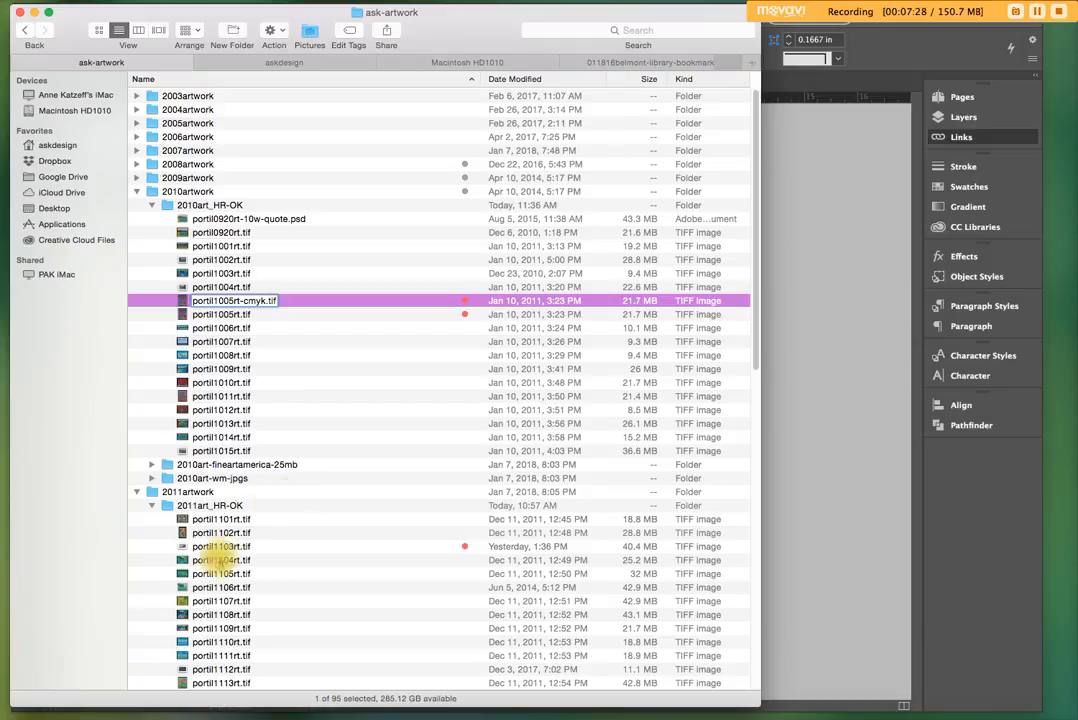
Duplicate portil1103rt.tif in the 2011art_HR-OK folder and name the copy portil1103rt-cmyk.tif.
{"action": "left_click", "coordinate": [316, 550]}
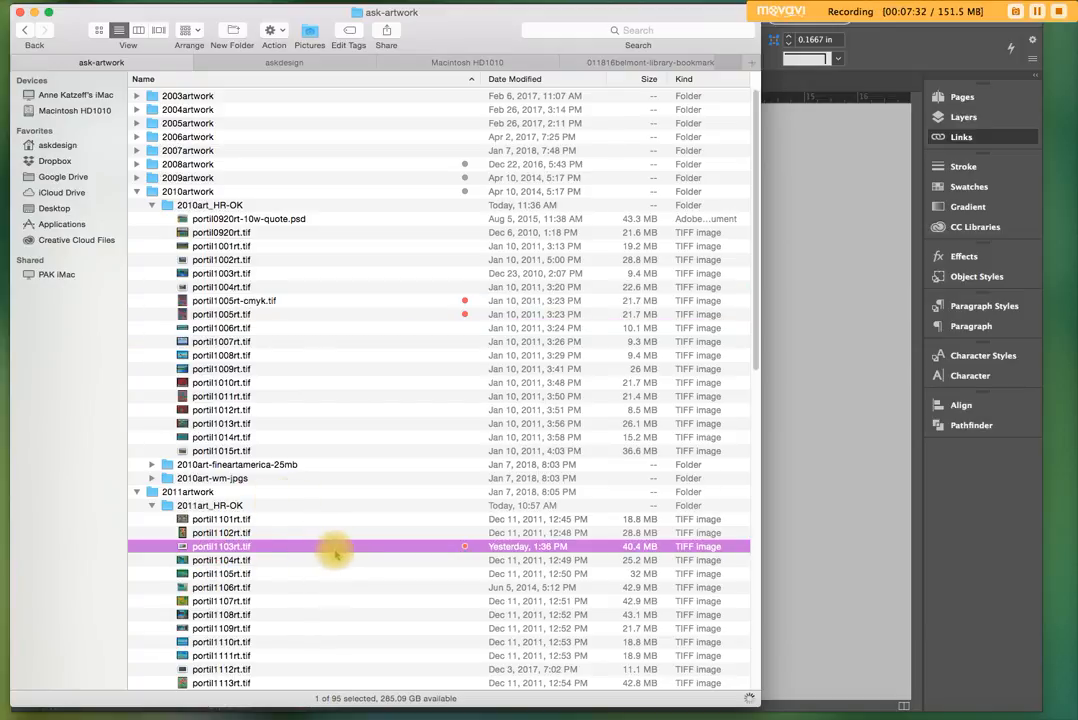
{"action": "key", "text": "super+d"}
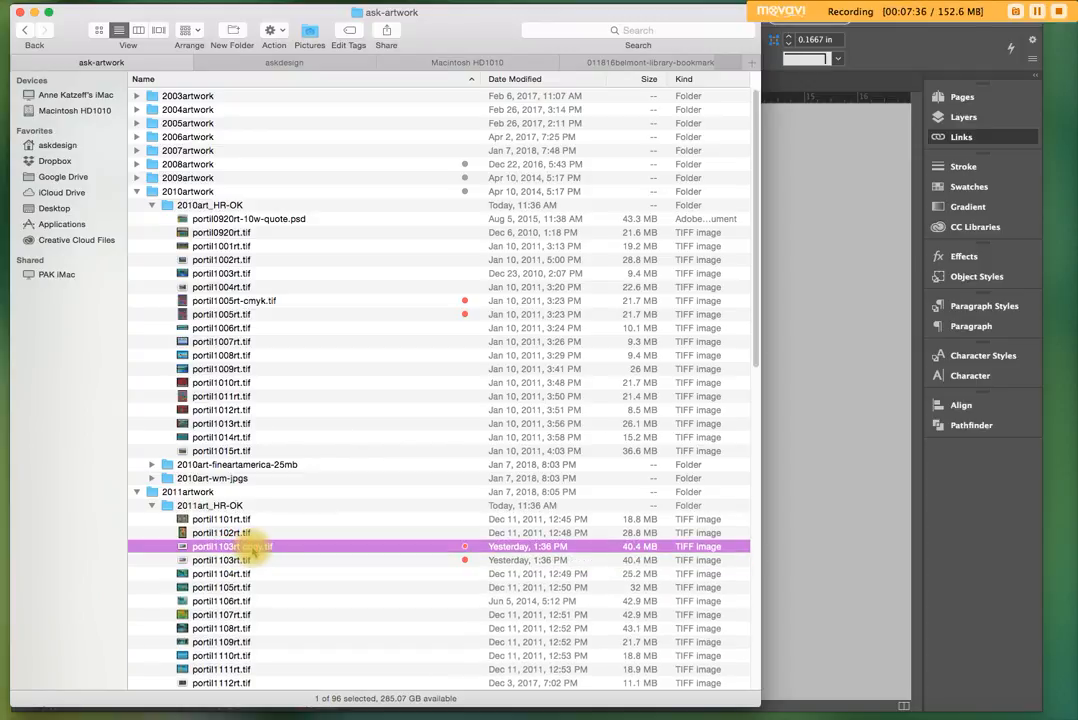
{"action": "left_click", "coordinate": [255, 549]}
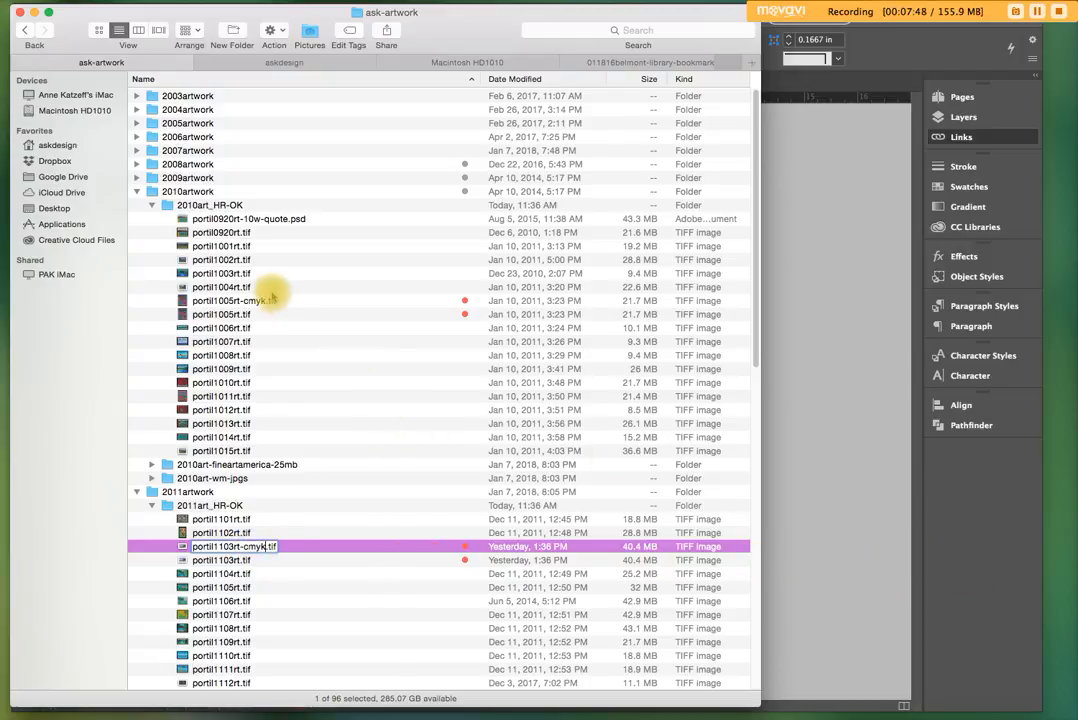
Open portil1005rt-cmyk.tif and portil1103rt-cmyk.tif together in Photoshop and show the layers of portil1005rt-cmyk.tif.
{"action": "left_click", "coordinate": [214, 301], "text": "super"}
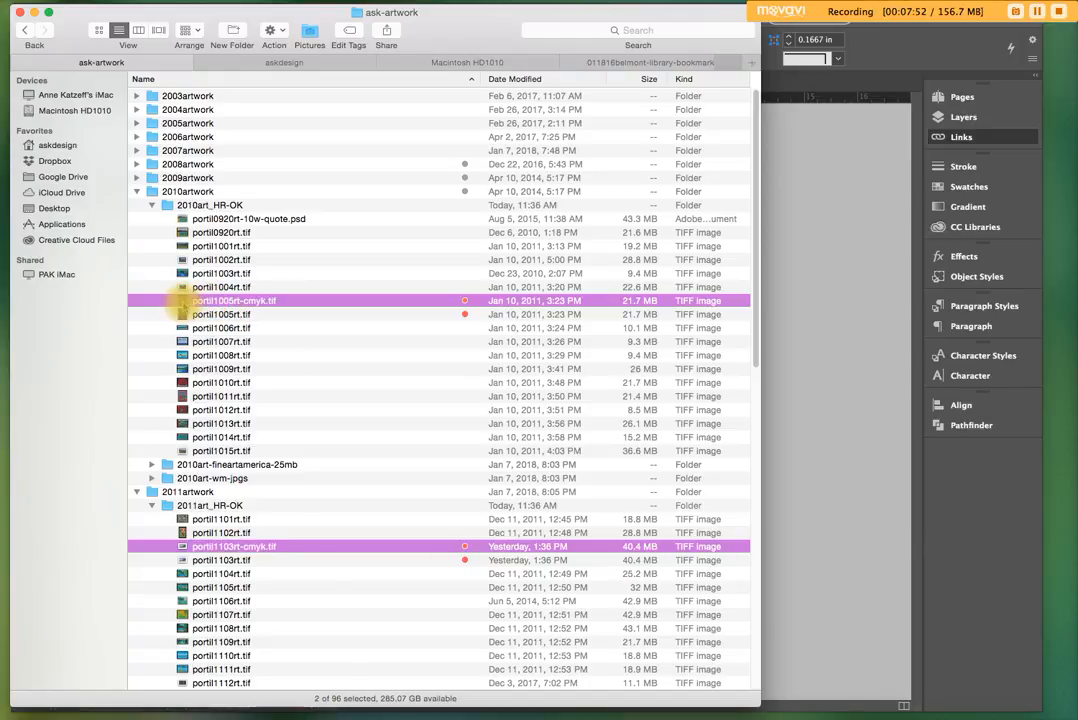
{"action": "left_click_drag", "start_coordinate": [452, 718], "coordinate": [408, 707]}
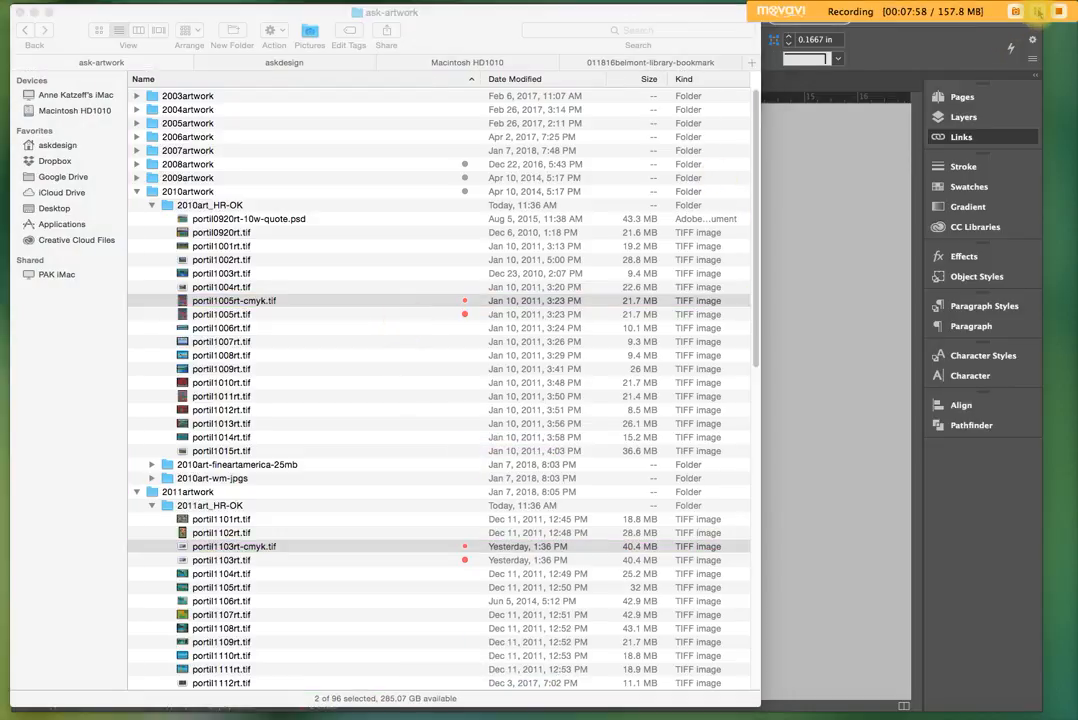
{"action": "left_click", "coordinate": [1037, 13]}
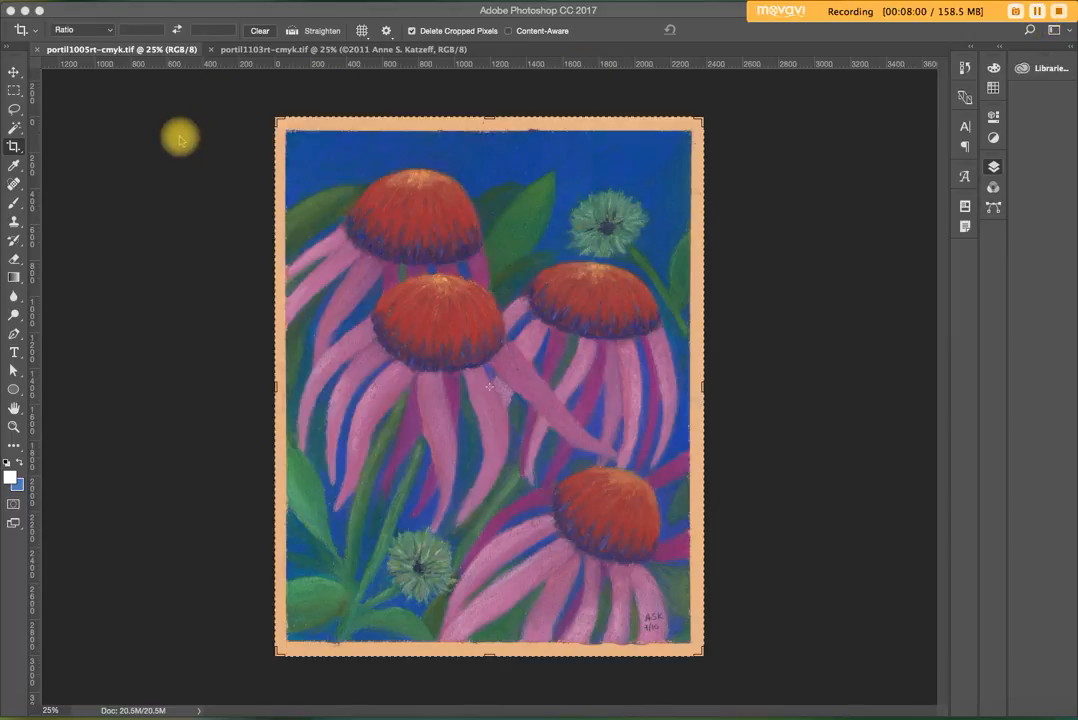
{"action": "key", "text": "F7"}
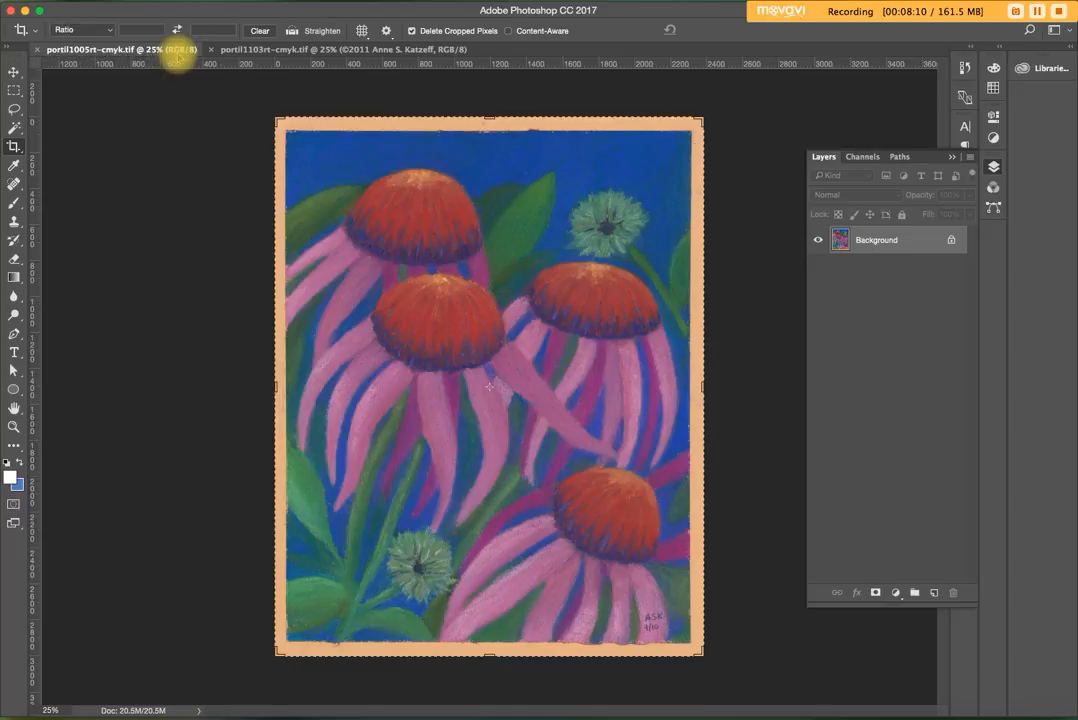
Convert portil1005rt-cmyk.tif to CMYK Color with the U.S. Web Coated (SWOP) v2 profile and save it.
{"action": "left_click", "coordinate": [180, 0]}
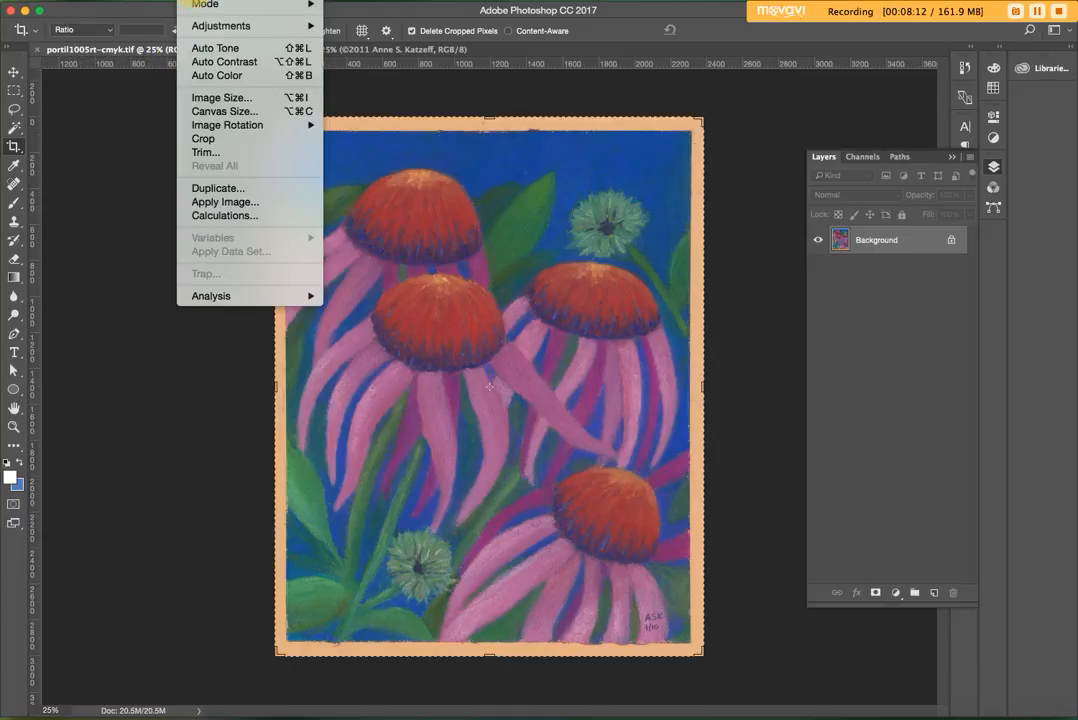
{"action": "mouse_move", "coordinate": [195, 4]}
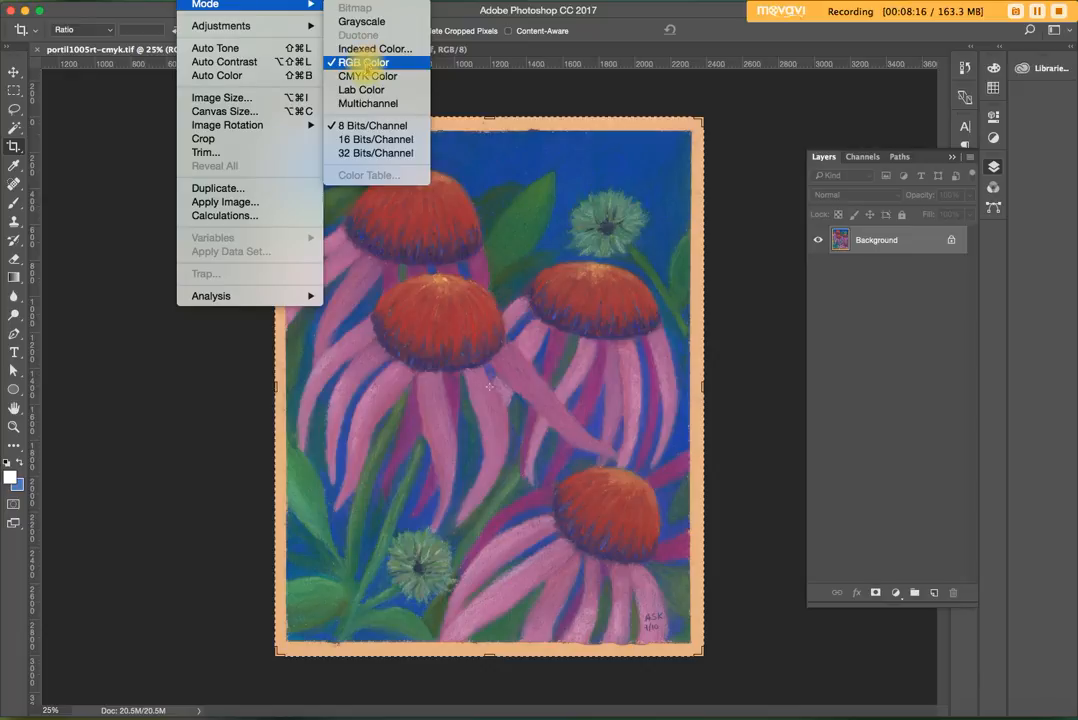
{"action": "left_click", "coordinate": [366, 76]}
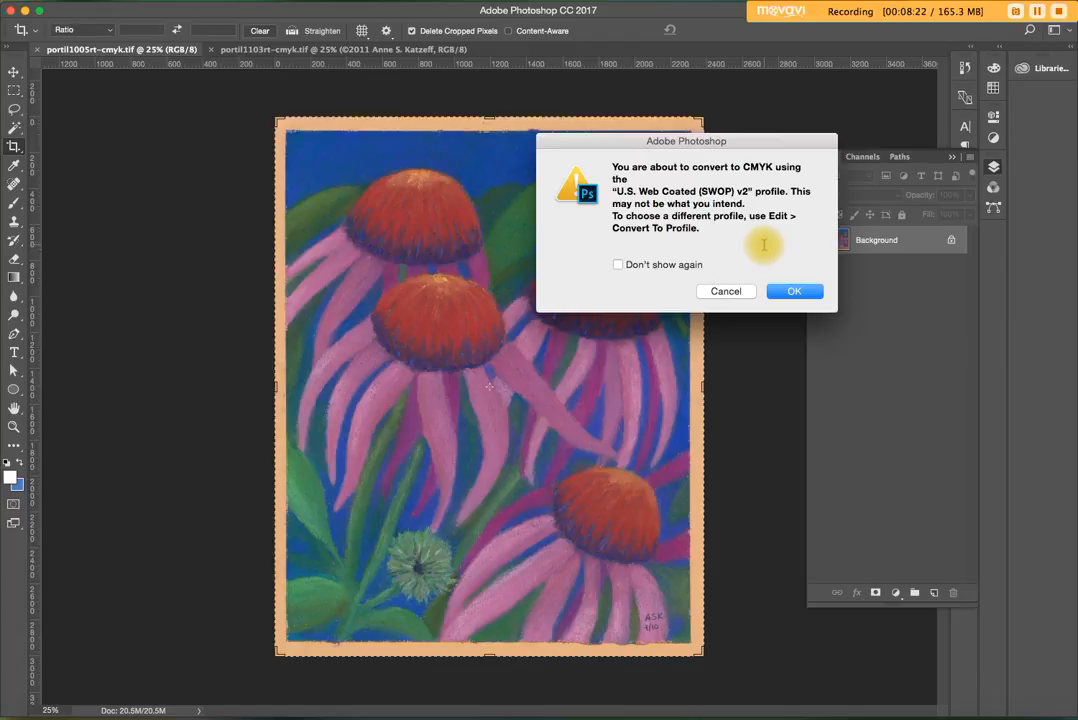
{"action": "left_click", "coordinate": [794, 291]}
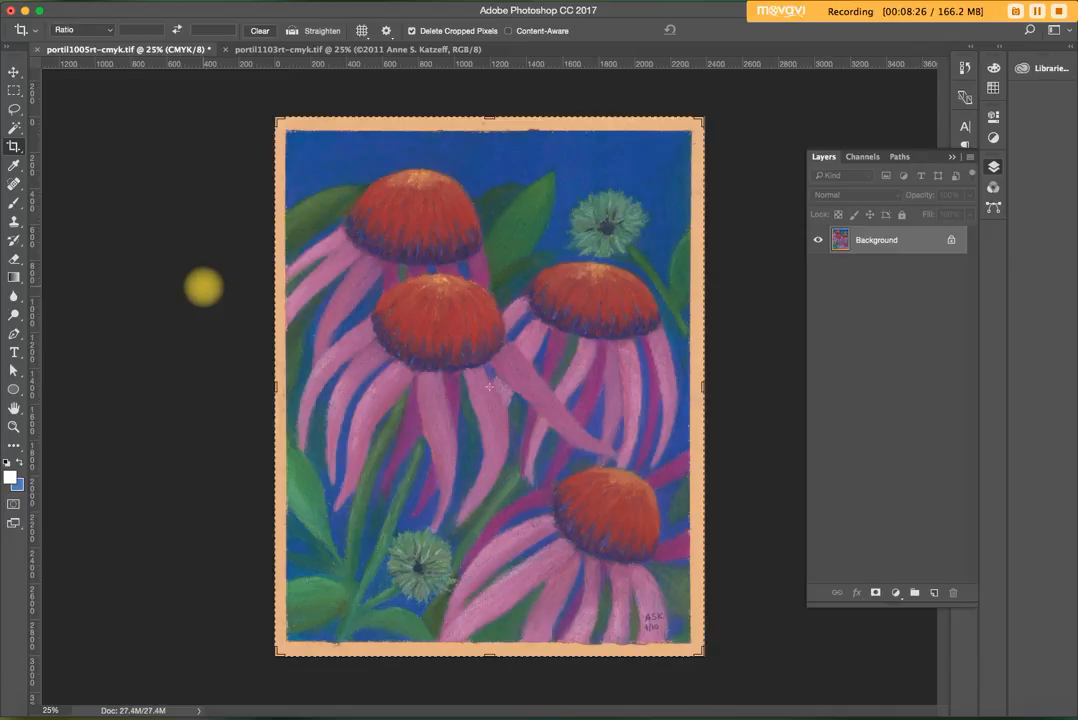
{"action": "key", "text": "super+s"}
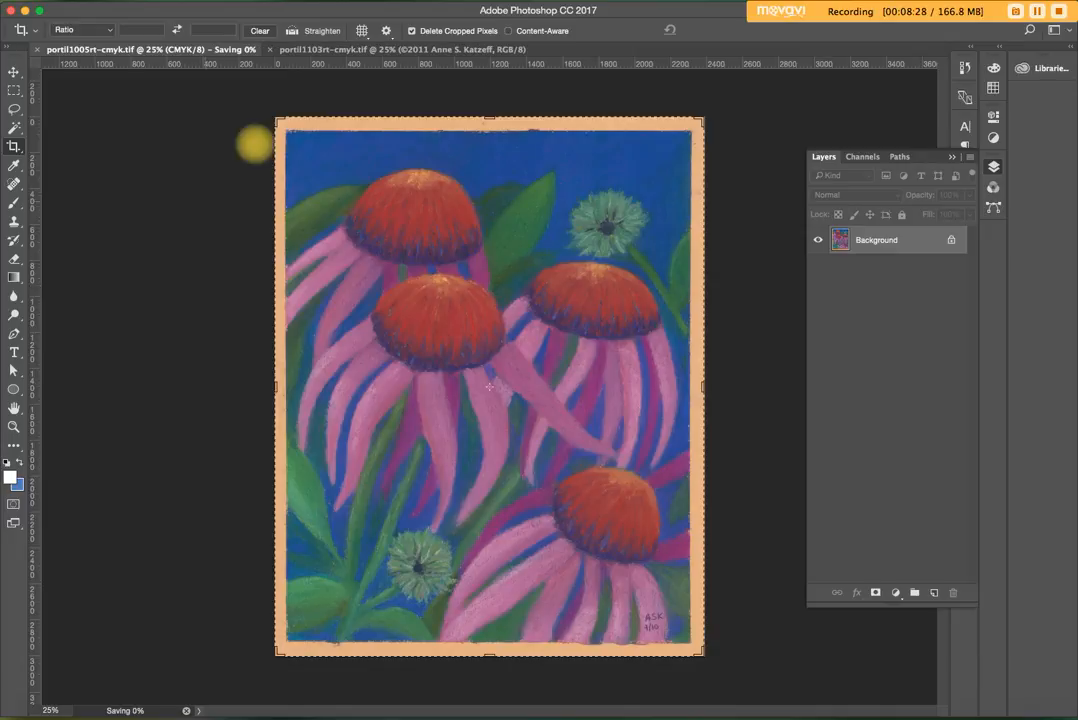
Flatten portil1103rt-cmyk.tif, convert it to CMYK Color with the U.S. Web Coated (SWOP) v2 profile, and save it.
{"action": "left_click", "coordinate": [350, 50]}
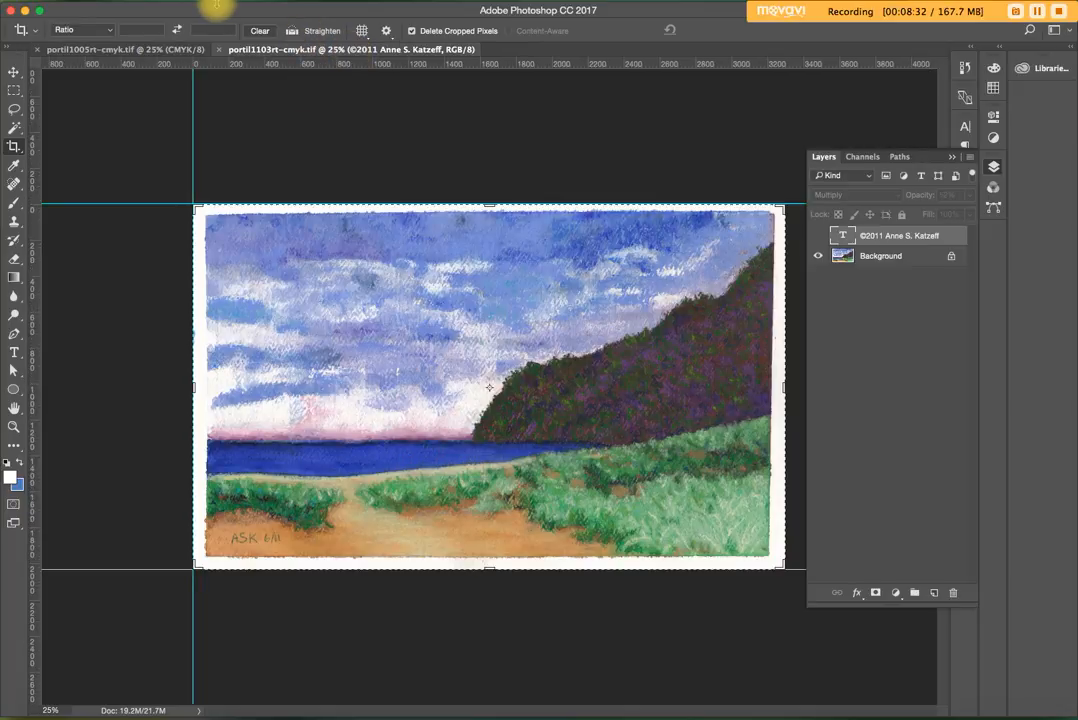
{"action": "left_click", "coordinate": [185, 0]}
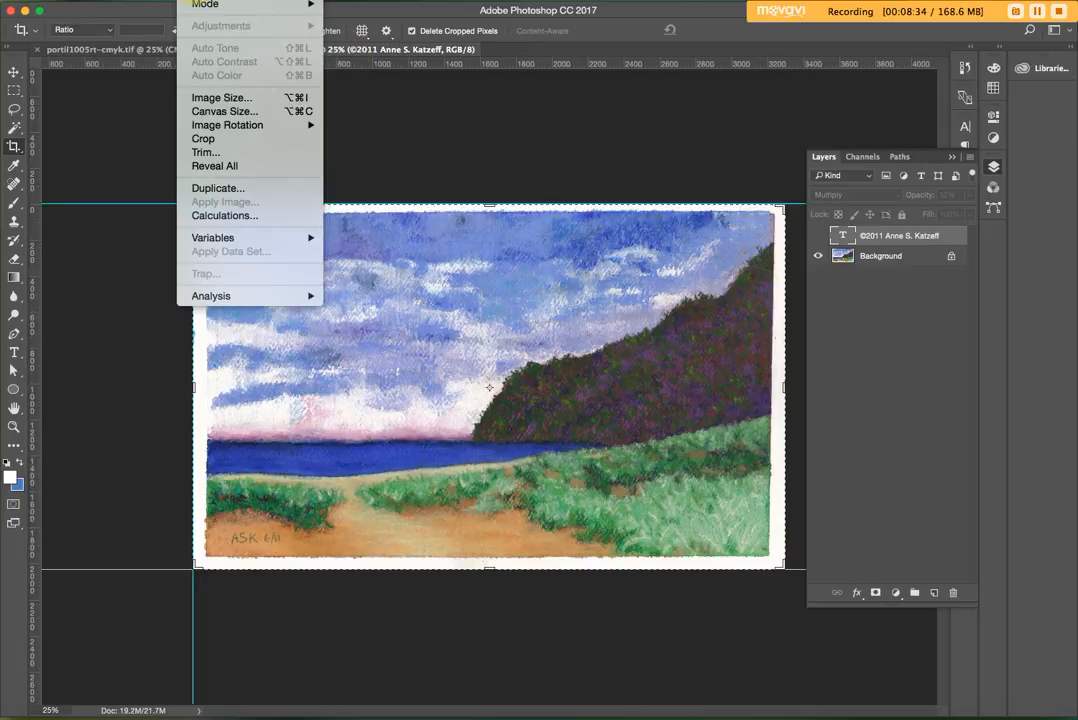
{"action": "mouse_move", "coordinate": [200, 4]}
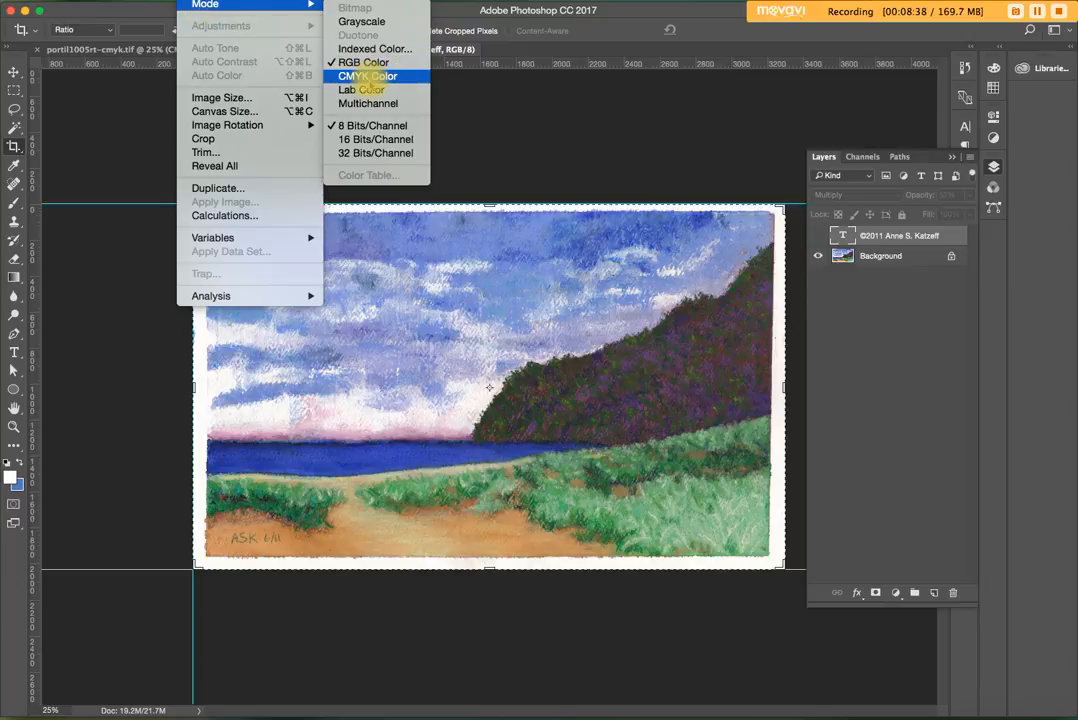
{"action": "left_click", "coordinate": [368, 80]}
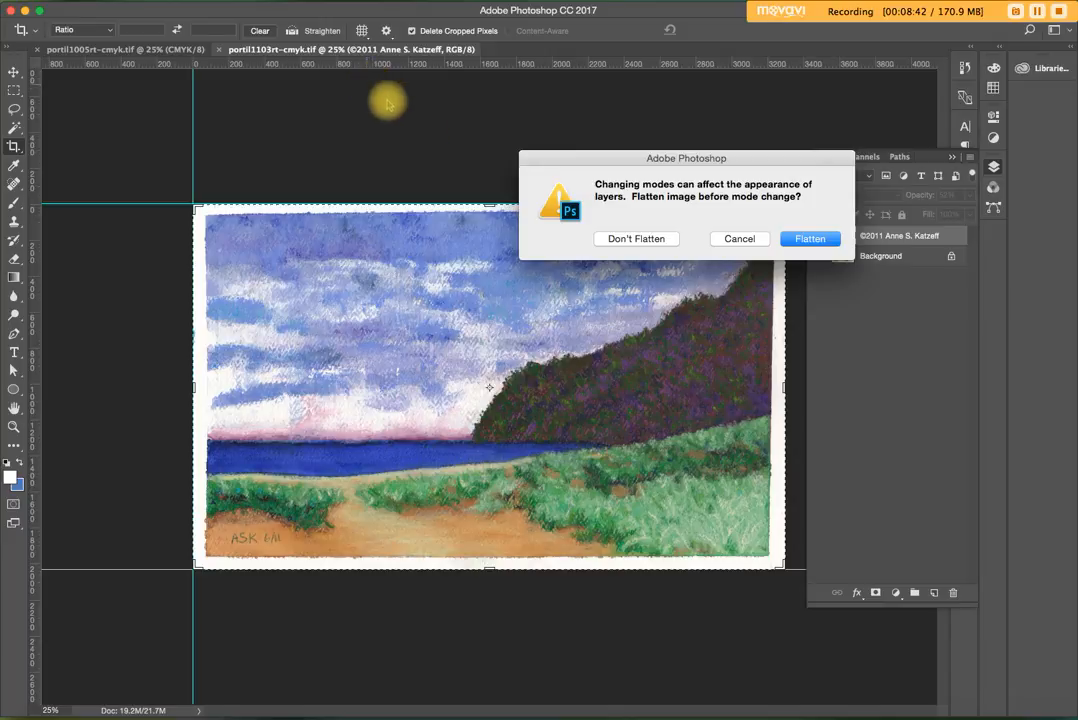
{"action": "left_click_drag", "start_coordinate": [619, 160], "coordinate": [480, 113]}
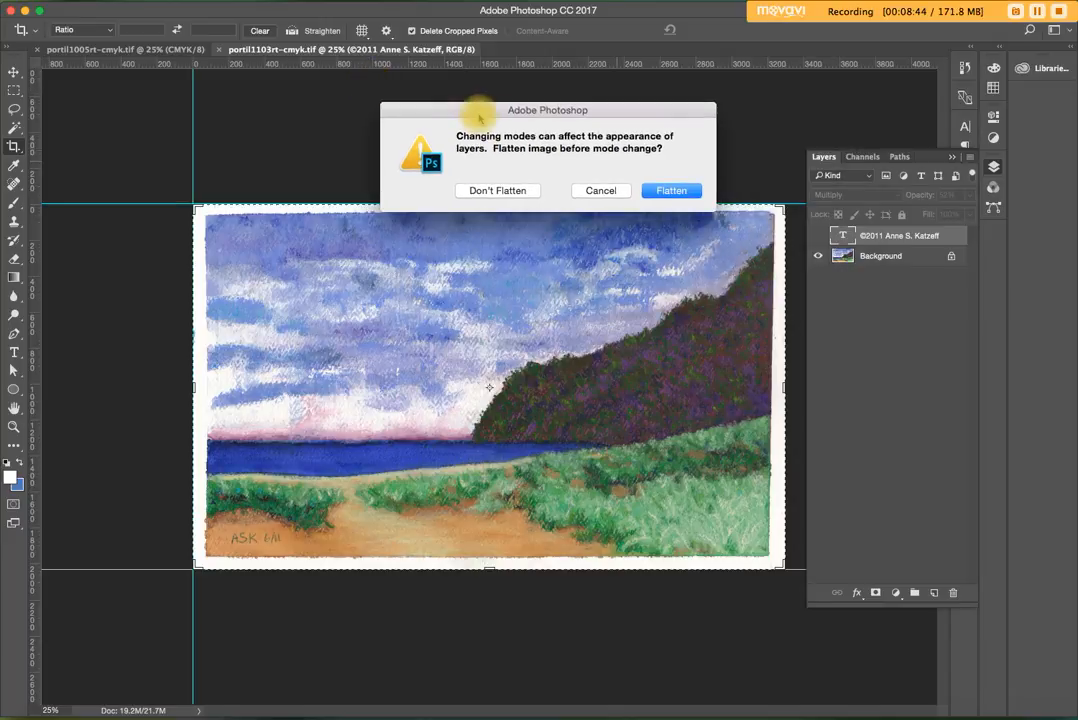
{"action": "left_click", "coordinate": [671, 190]}
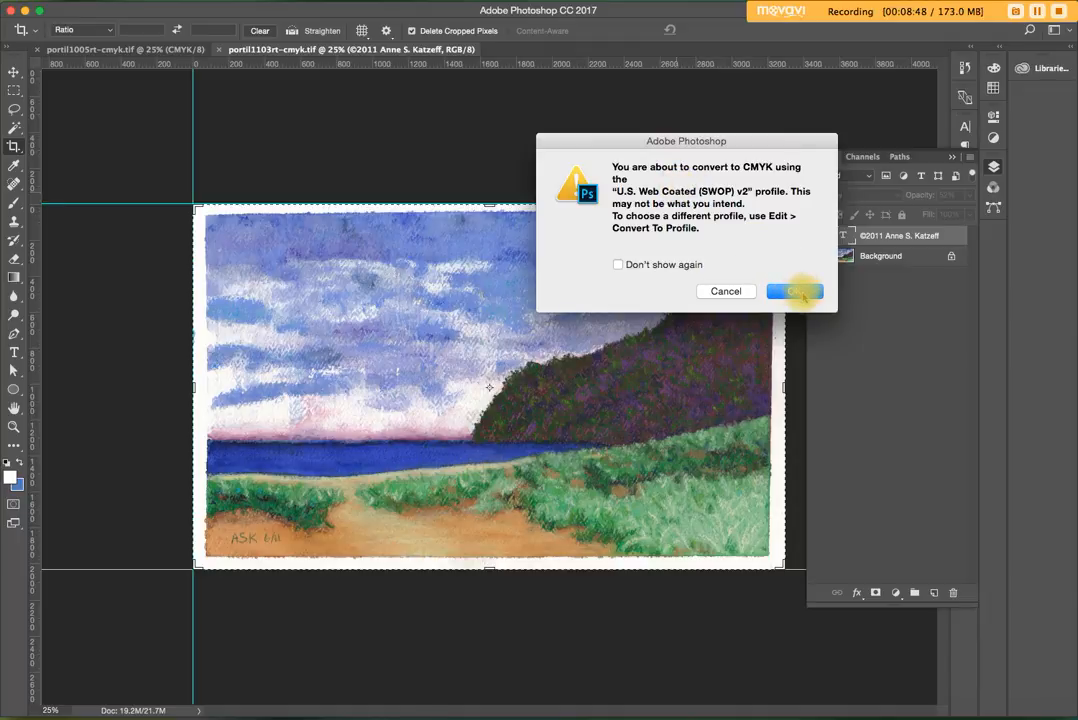
{"action": "left_click", "coordinate": [800, 293]}
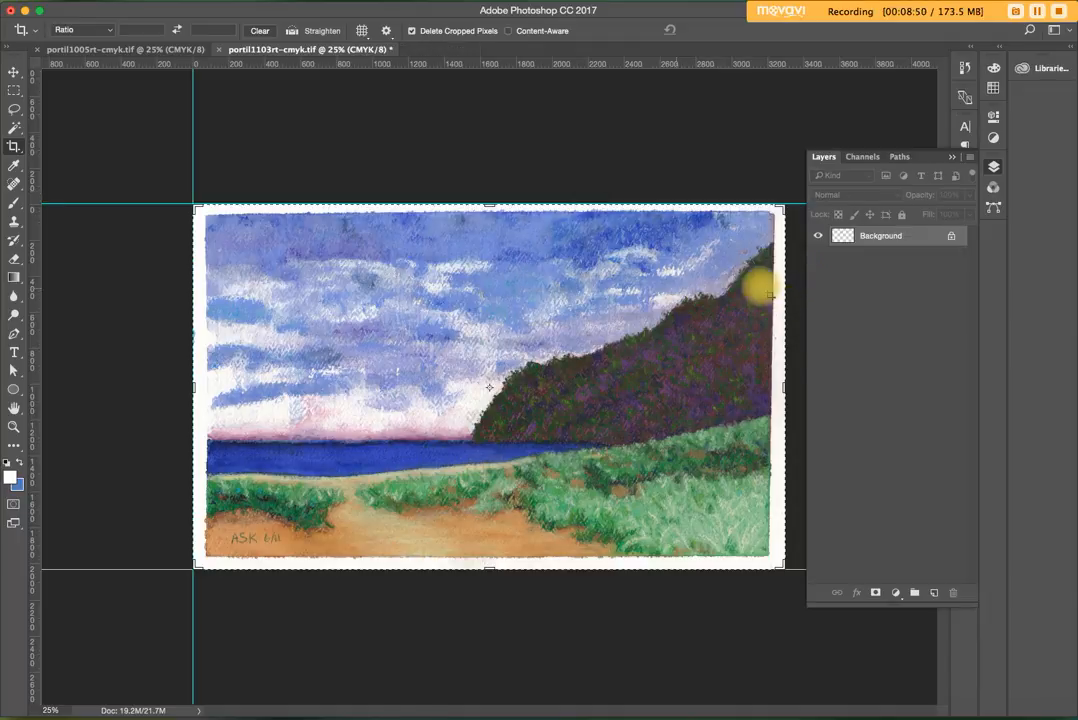
{"action": "key", "text": "super+s"}
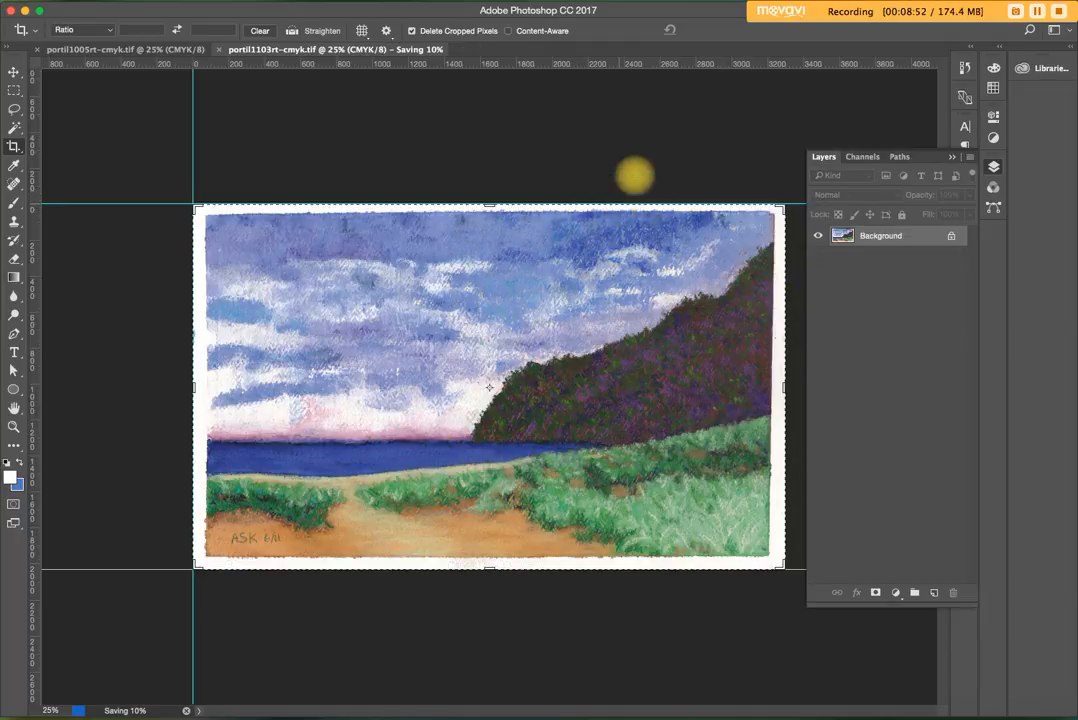
Switch to InDesign and relink portil1005rt.tif to portil1005rt-cmyk.tif in the 2010art_HR-OK folder.
{"action": "left_click", "coordinate": [1036, 11]}
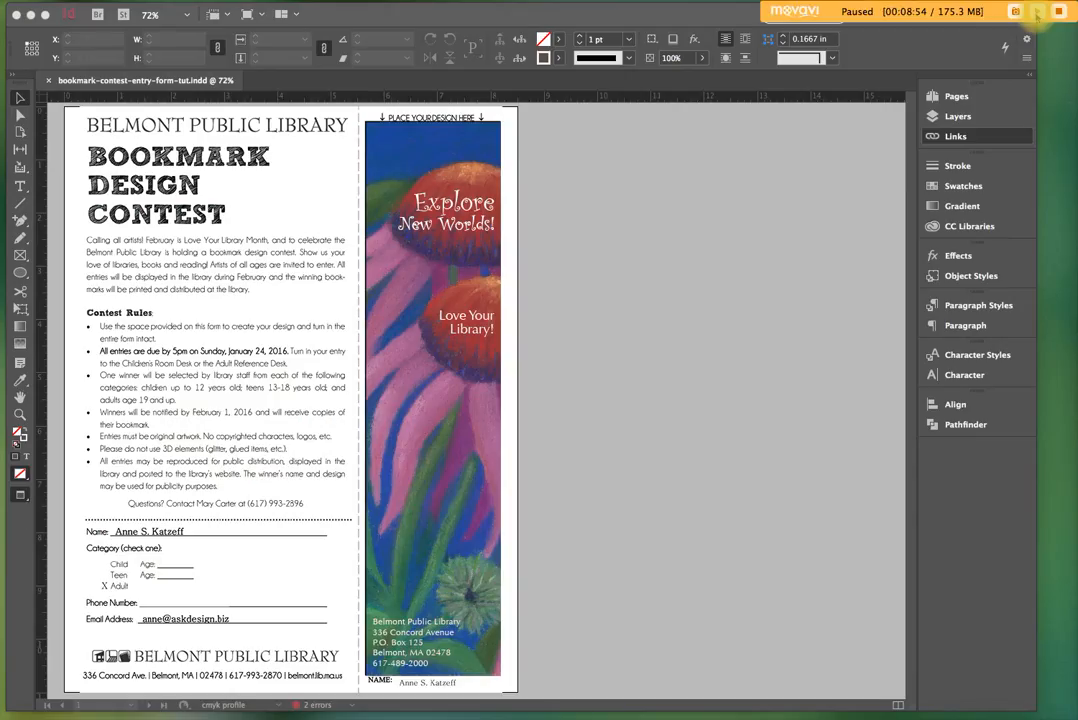
{"action": "left_click", "coordinate": [593, 420]}
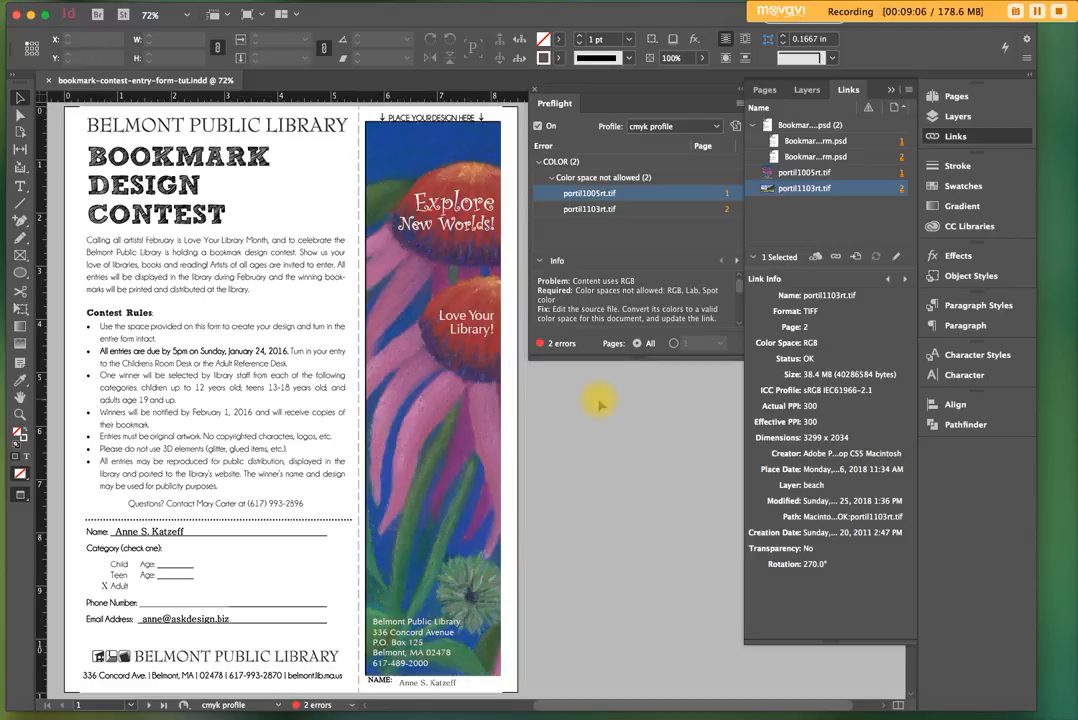
{"action": "left_click", "coordinate": [812, 173]}
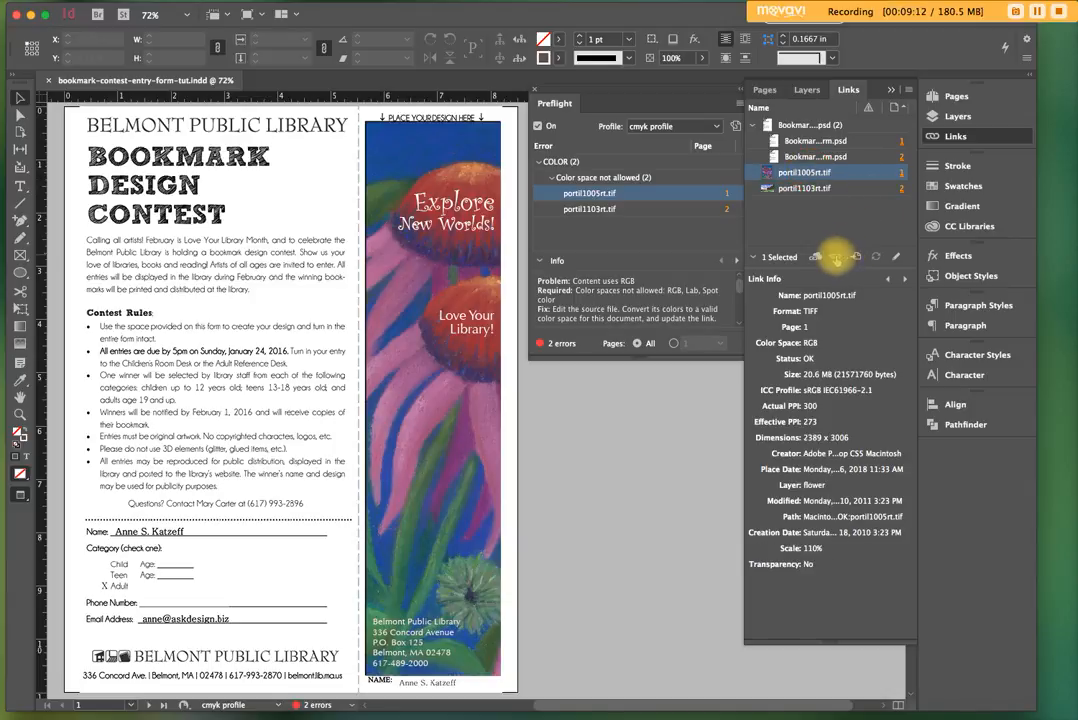
{"action": "left_click", "coordinate": [836, 257]}
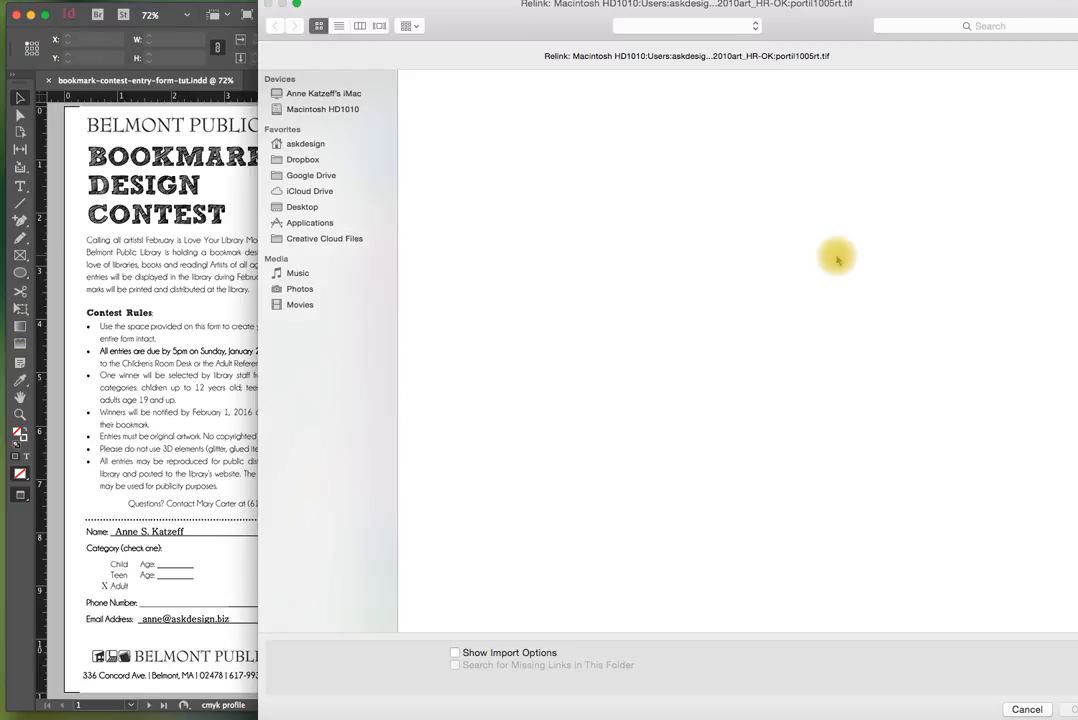
{"action": "left_click", "coordinate": [733, 28]}
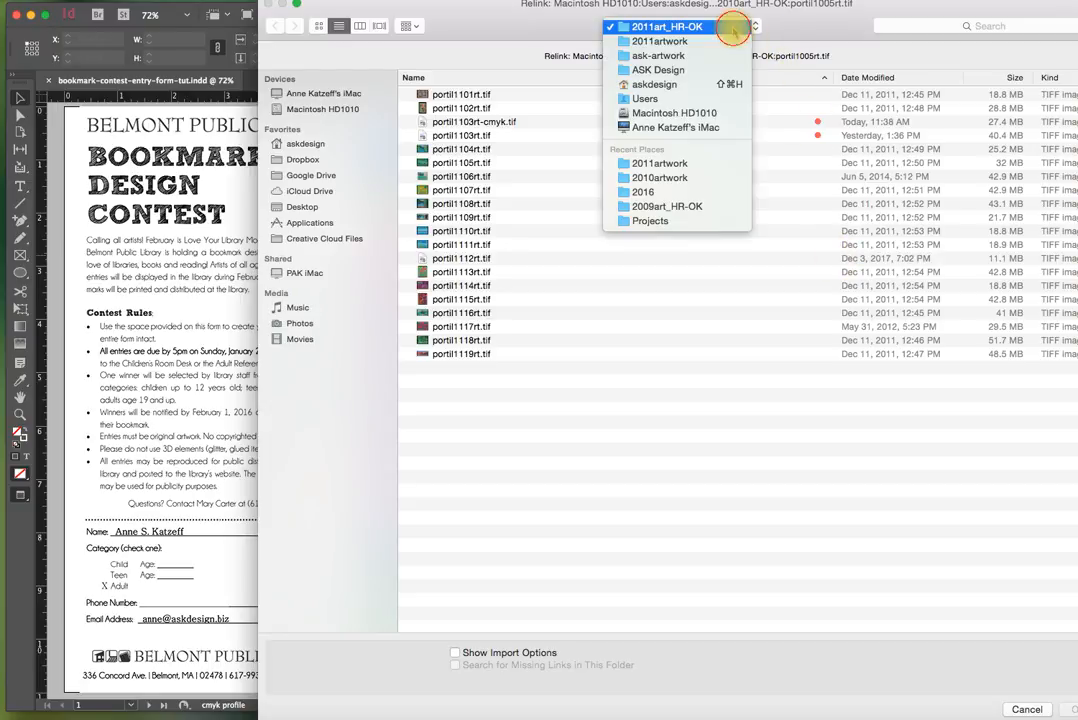
{"action": "left_click", "coordinate": [683, 56]}
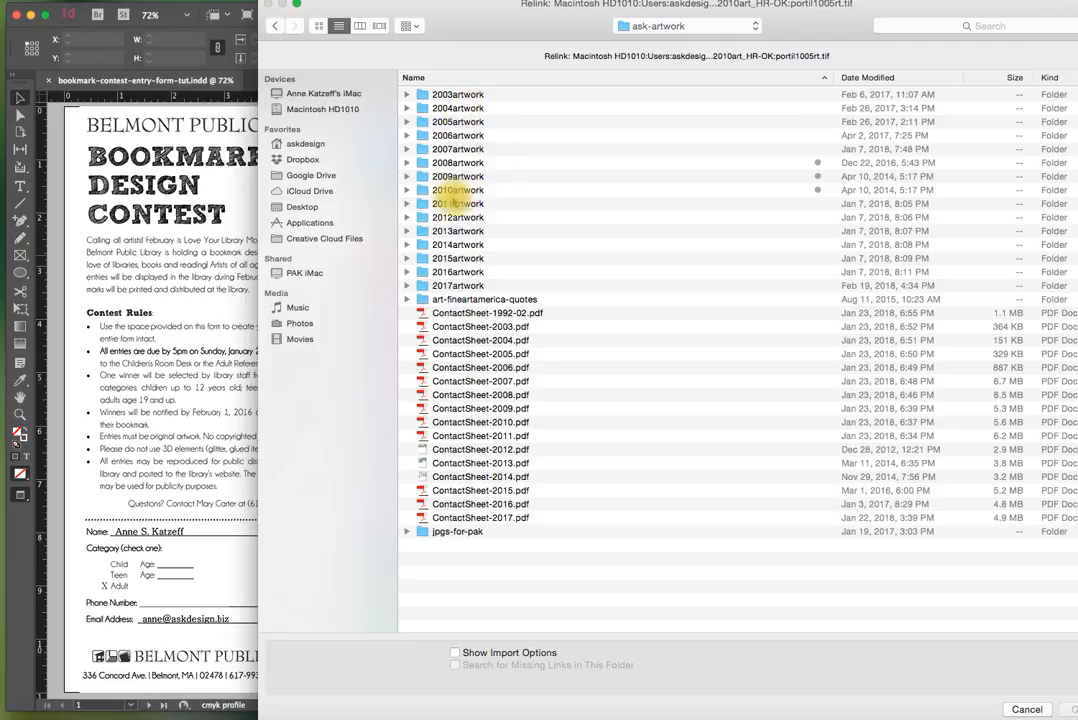
{"action": "double_click", "coordinate": [441, 191]}
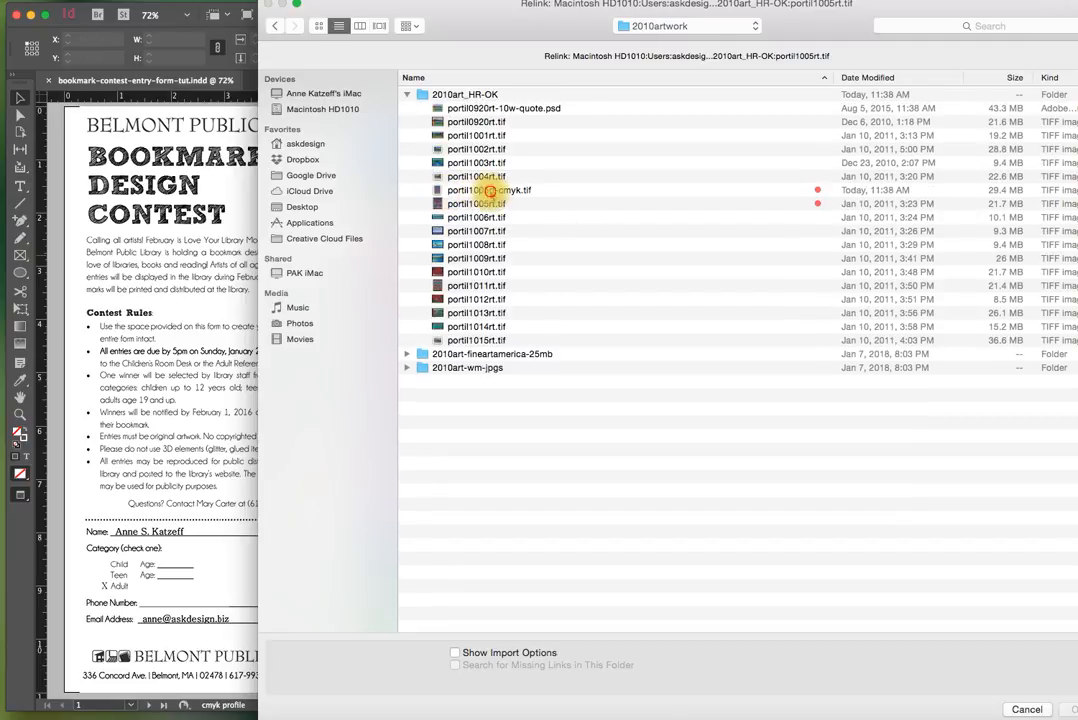
{"action": "left_click", "coordinate": [600, 189]}
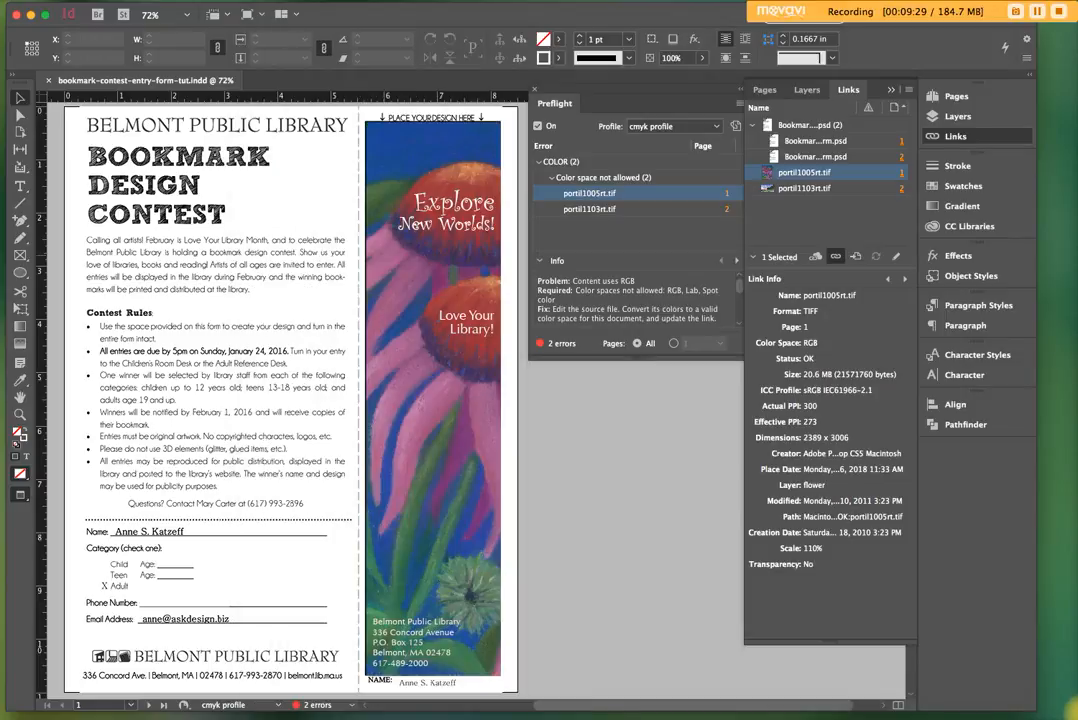
{"action": "left_click", "coordinate": [1068, 709]}
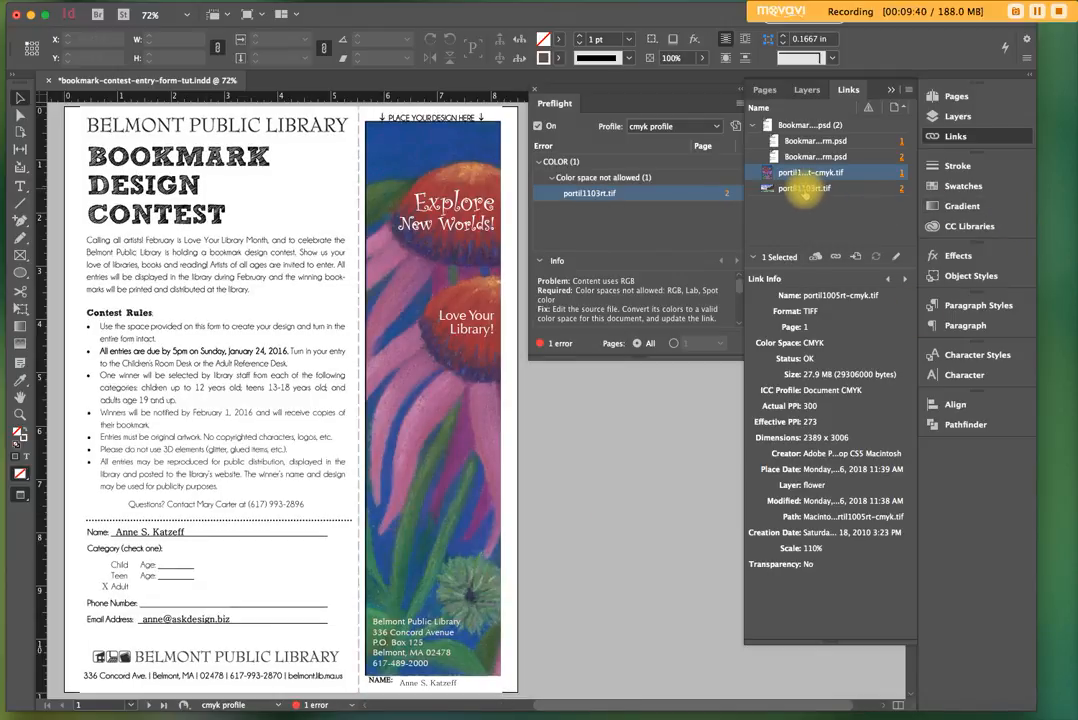
Relink portil1103rt.tif on page 2 to portil1103rt-cmyk.tif in the 2011art_HR-OK folder.
{"action": "left_click", "coordinate": [805, 189]}
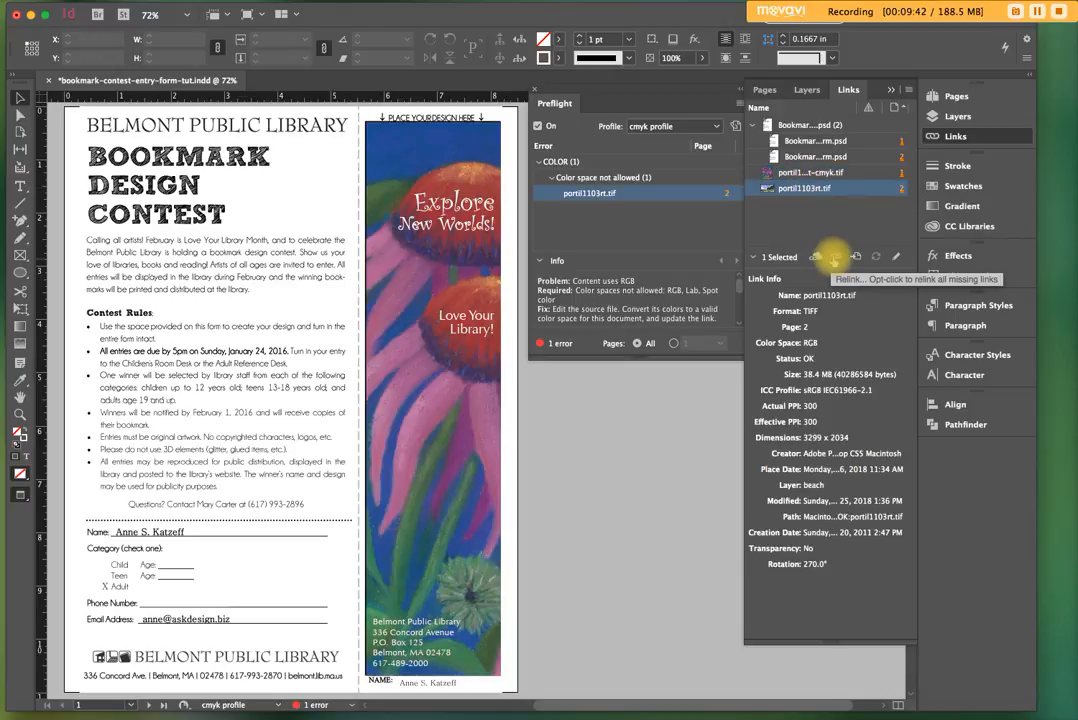
{"action": "left_click", "coordinate": [835, 258]}
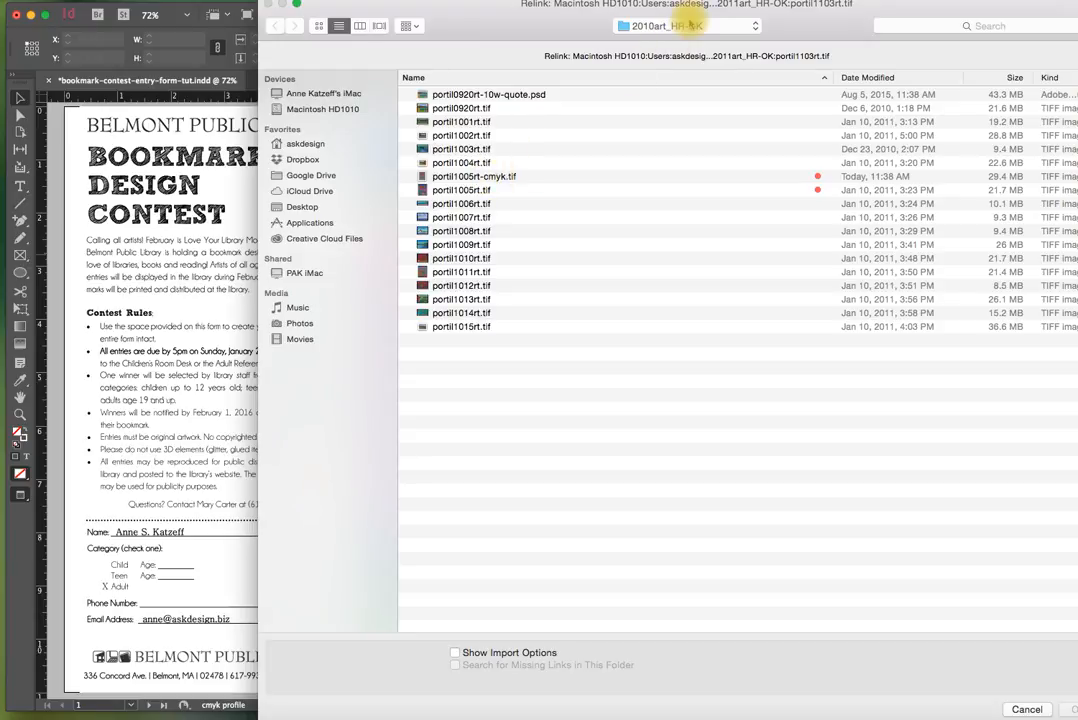
{"action": "left_click", "coordinate": [688, 26]}
{"action": "left_click", "coordinate": [660, 56]}
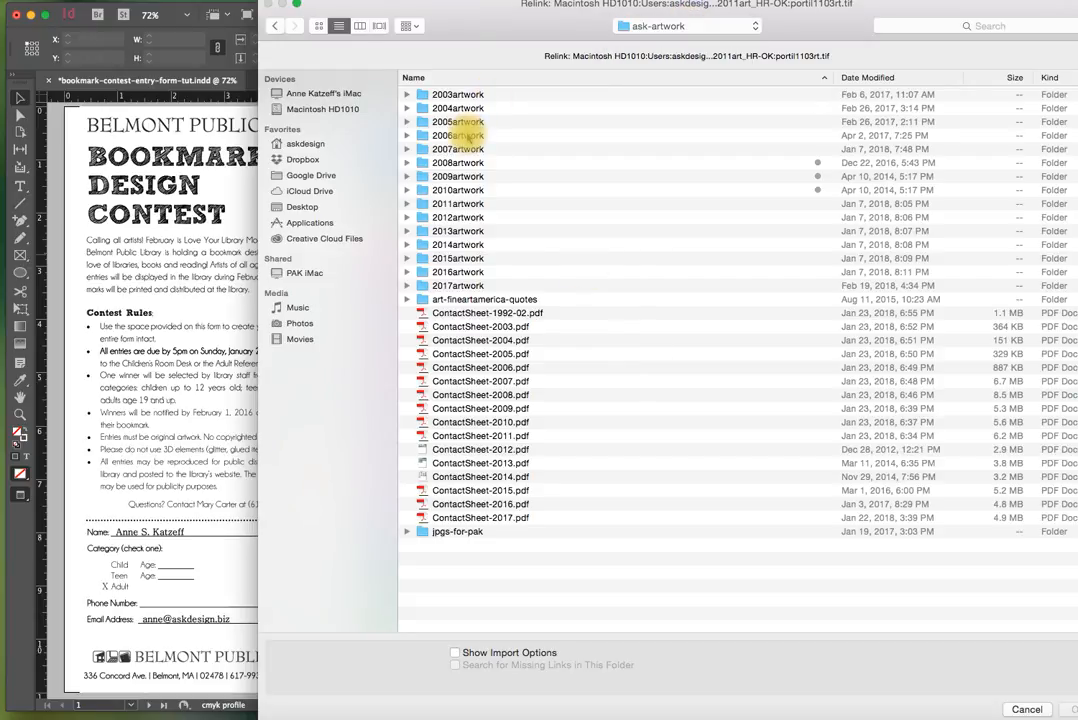
{"action": "double_click", "coordinate": [459, 204]}
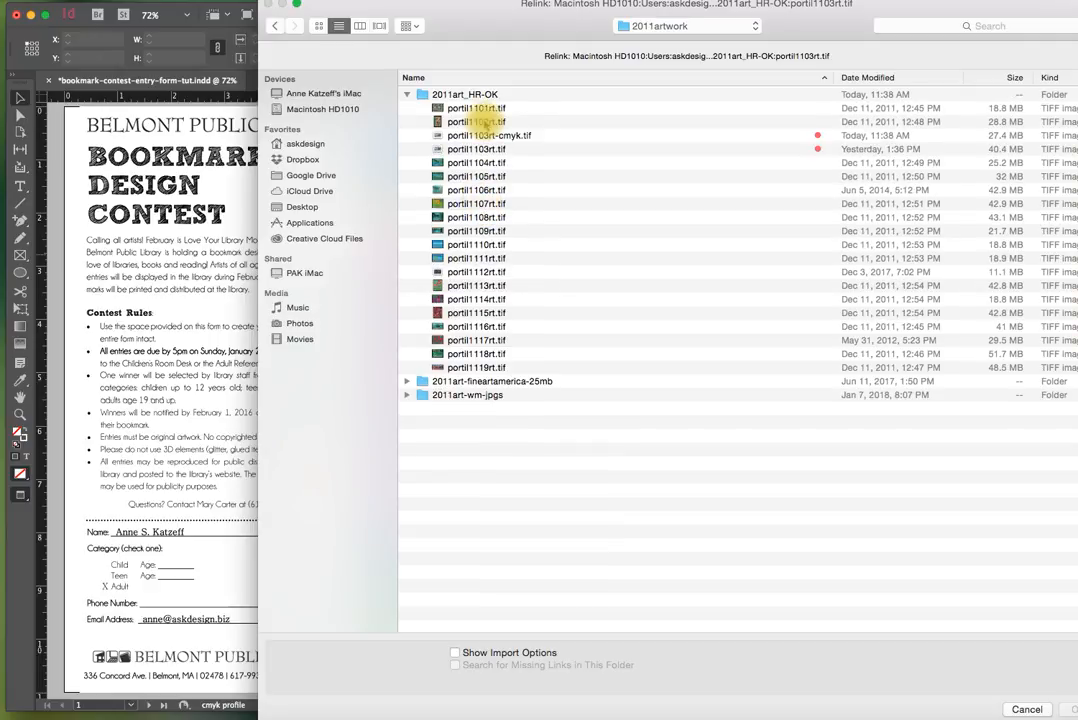
{"action": "left_click", "coordinate": [468, 137]}
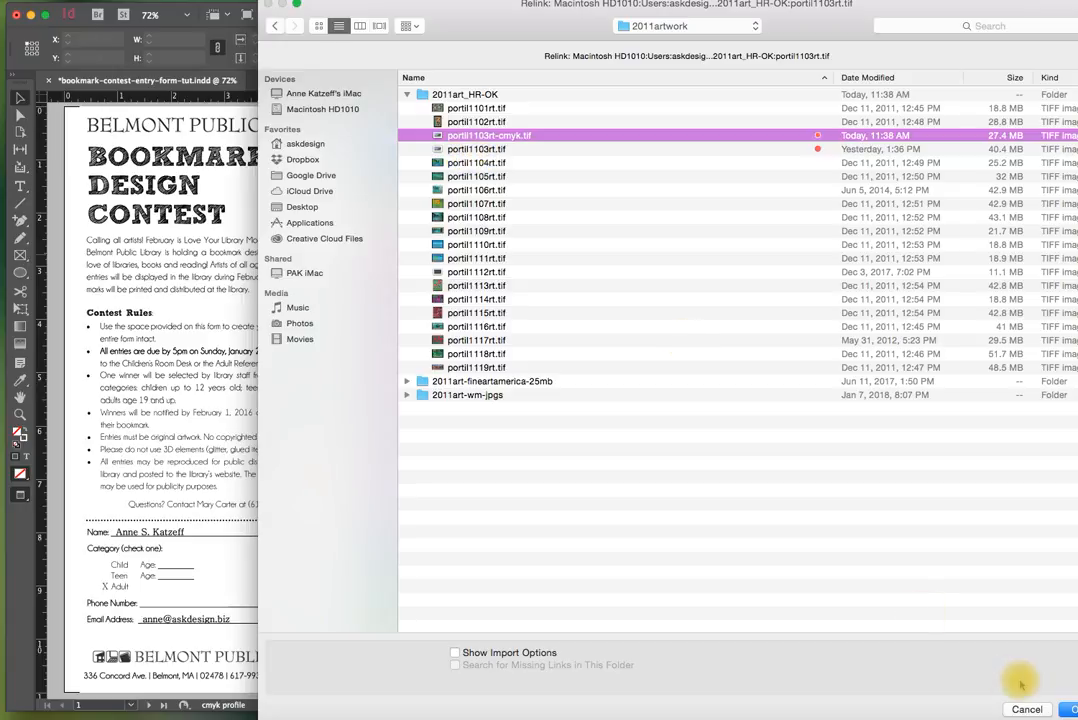
{"action": "left_click", "coordinate": [1066, 709]}
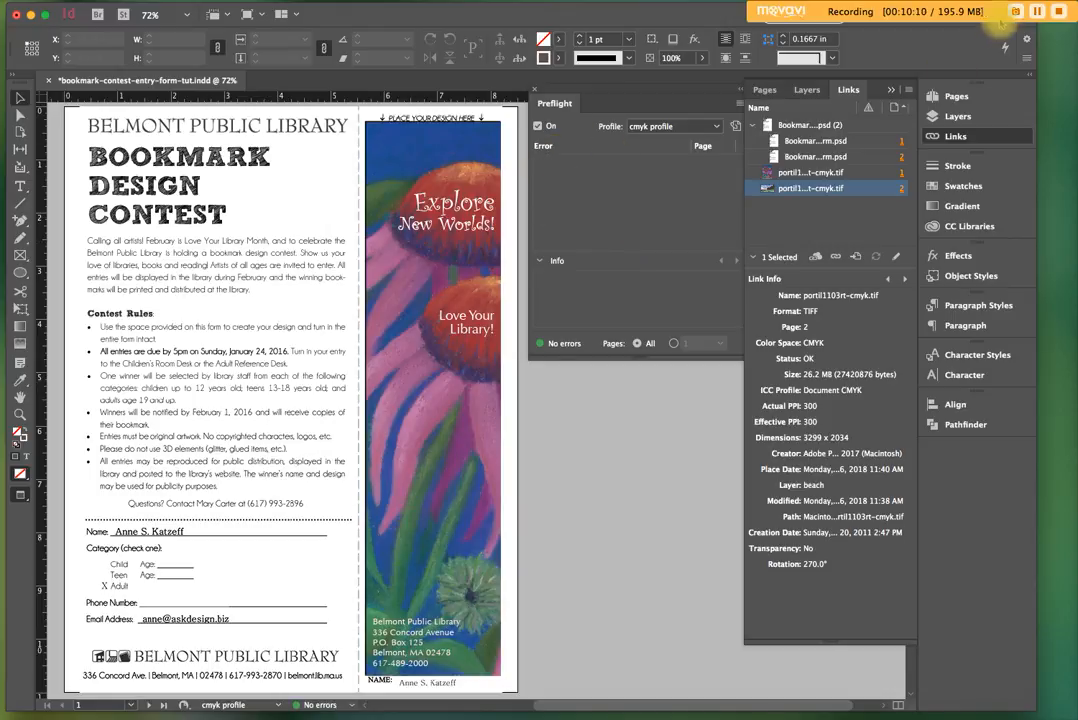
Close the preflight results and view the link information of portil1005rt-cmyk.tif.
{"action": "left_click", "coordinate": [1037, 12]}
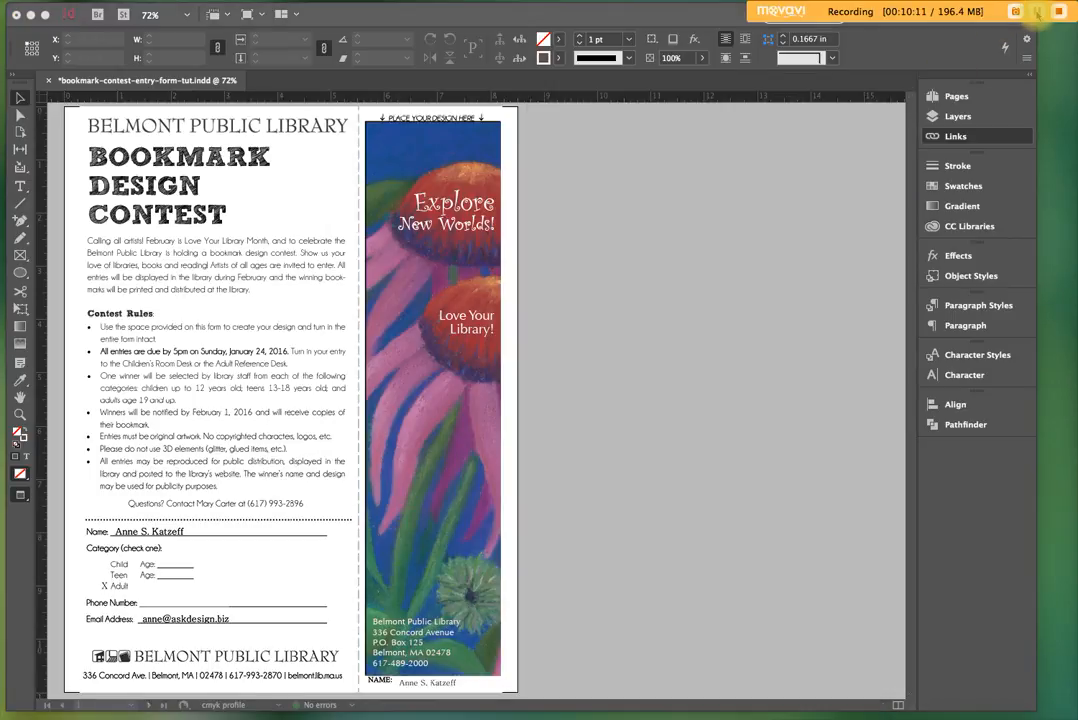
{"action": "left_click", "coordinate": [630, 455]}
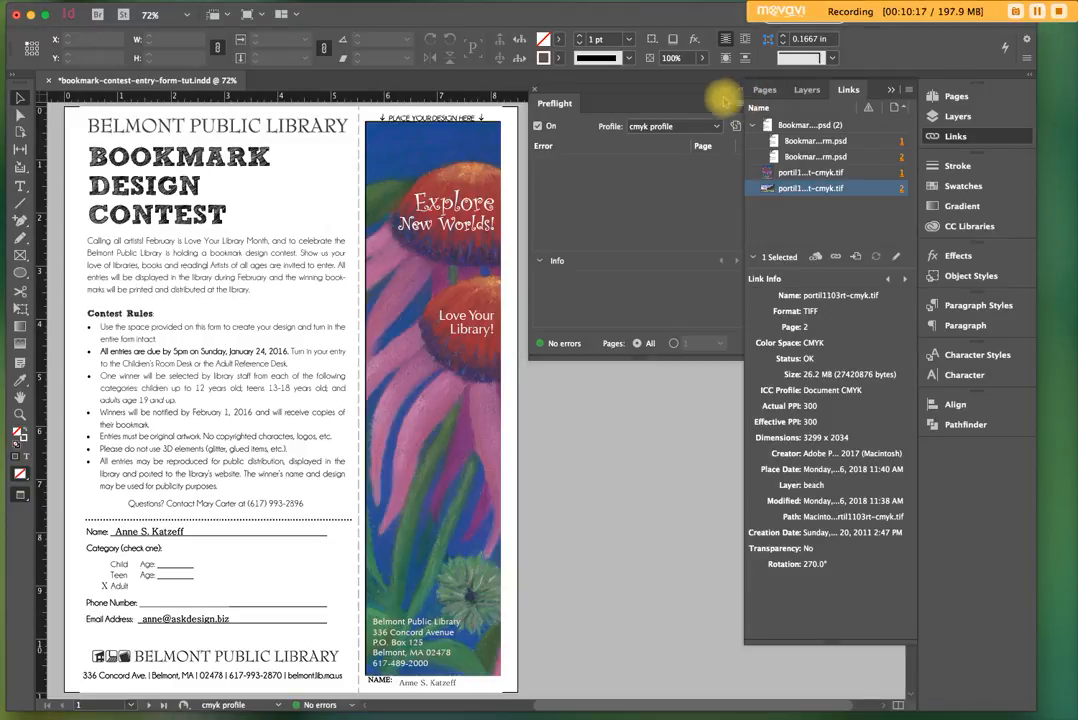
{"action": "left_click", "coordinate": [534, 92]}
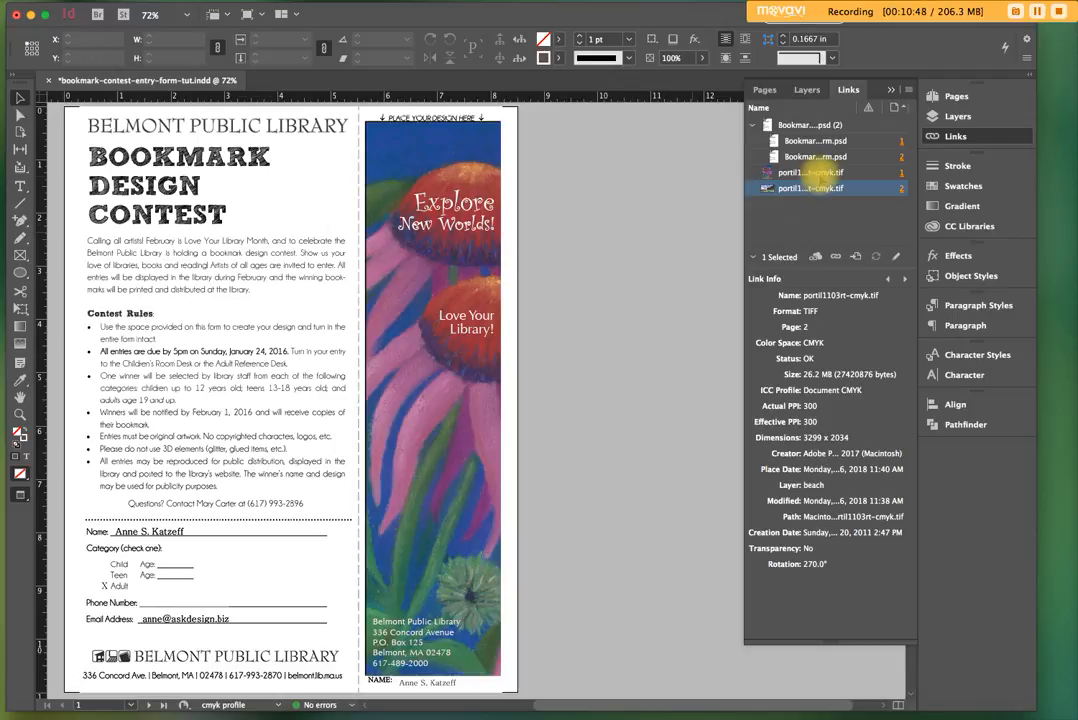
{"action": "left_click", "coordinate": [811, 173]}
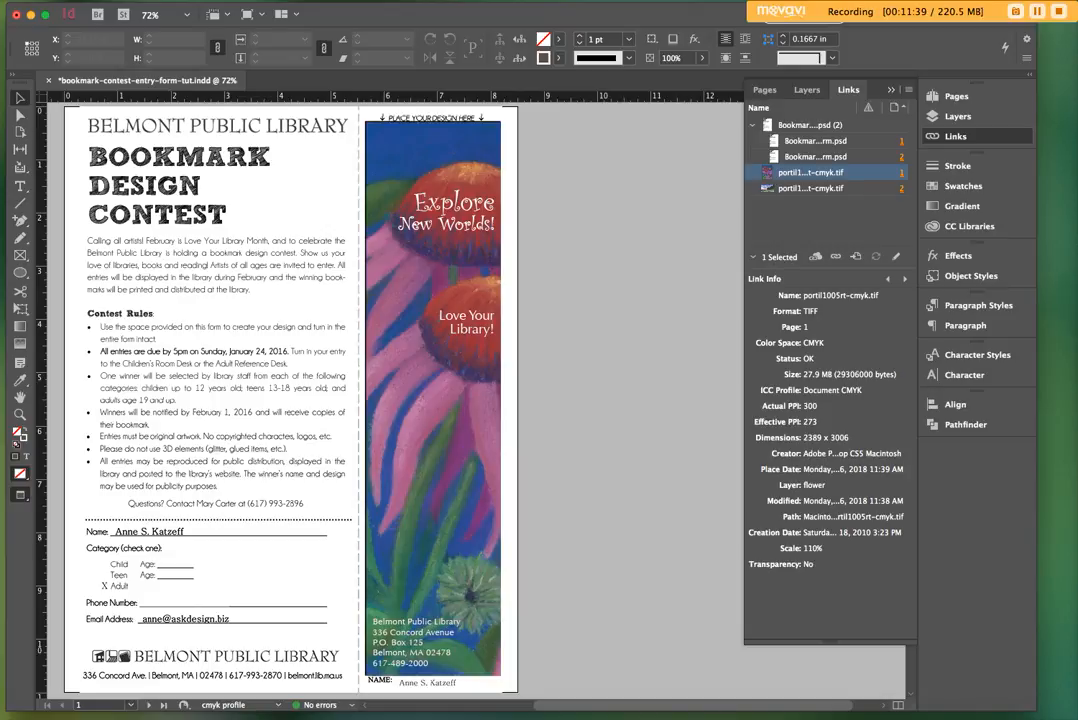
{"action": "left_click", "coordinate": [1037, 12]}
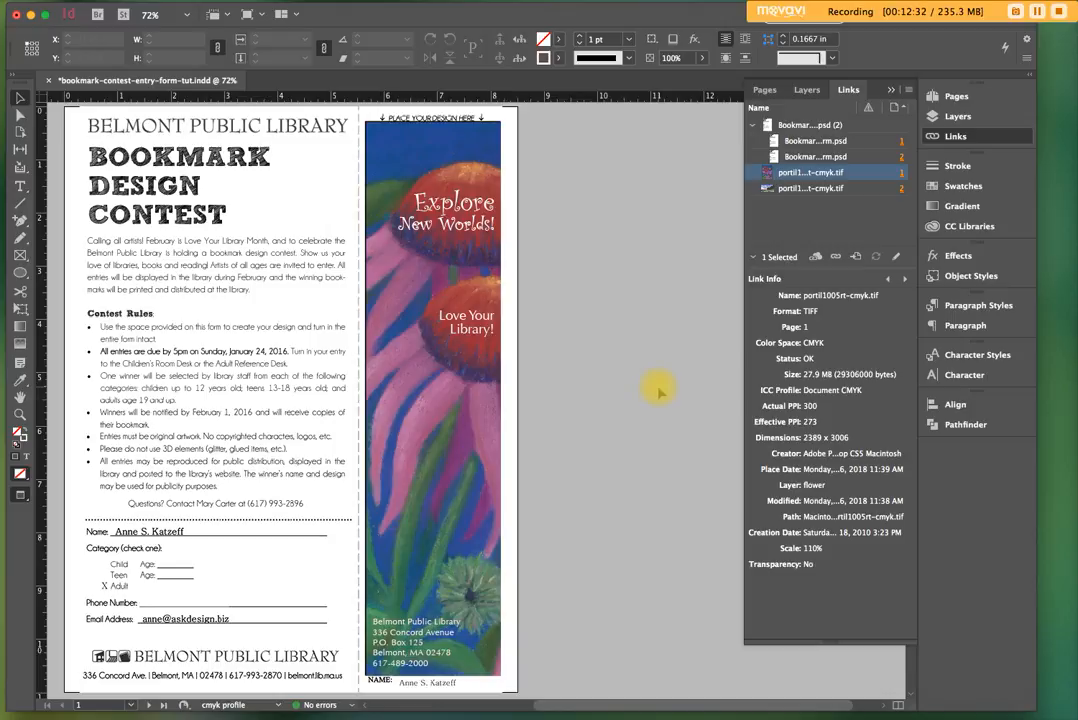
{"action": "left_click", "coordinate": [1037, 11]}
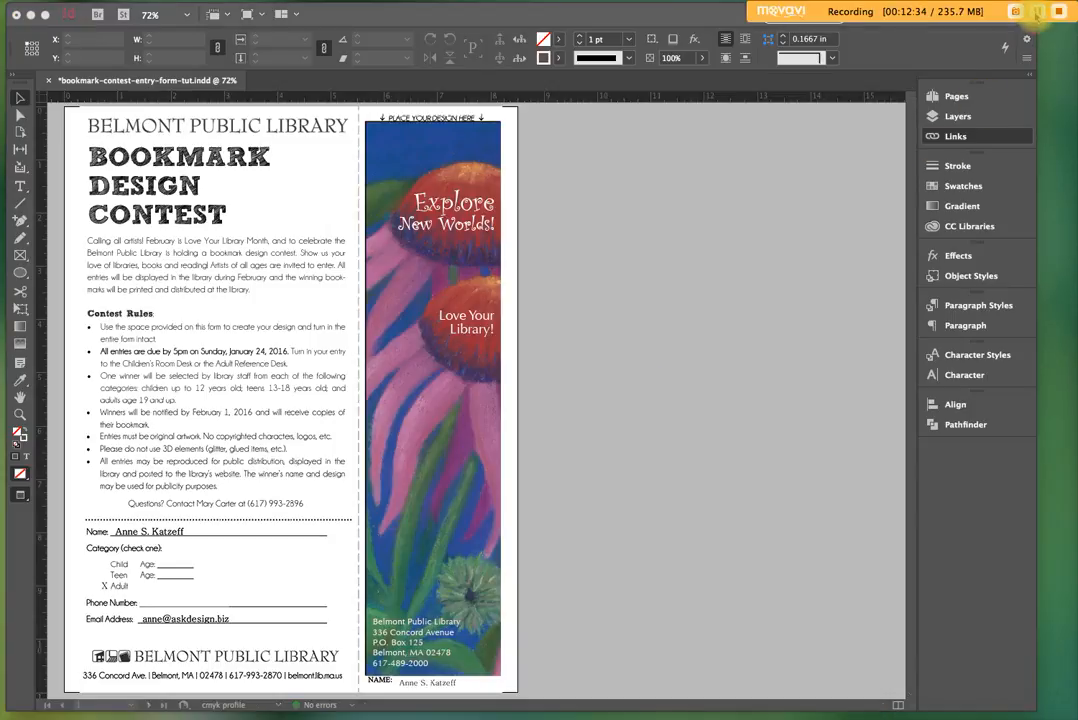
{"action": "left_click", "coordinate": [1037, 11]}
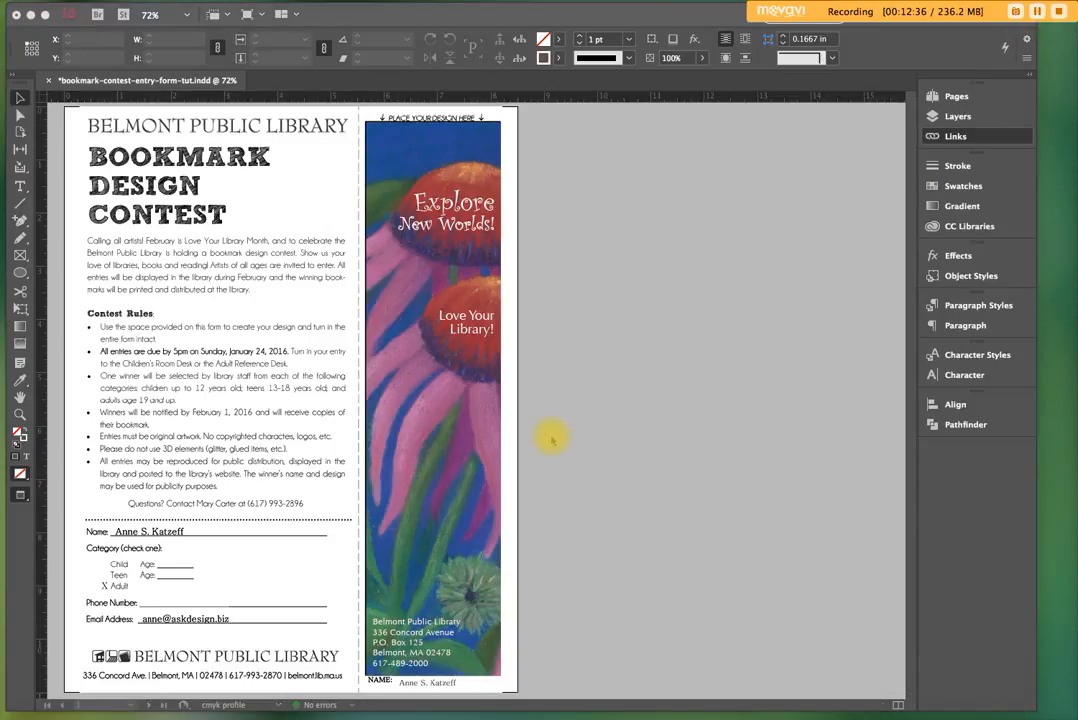
{"action": "left_click", "coordinate": [590, 440]}
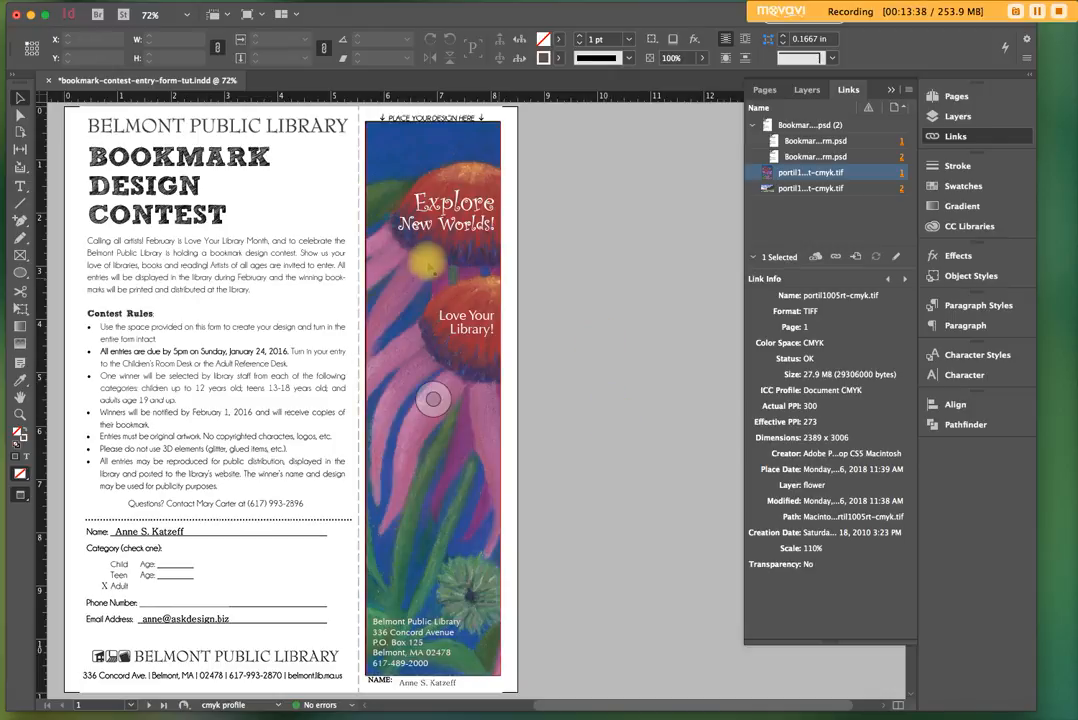
Examine the "Explore New Worlds!" text's font, Curlz MT Regular, and its replacement options with Find Font, then close it.
{"action": "left_click", "coordinate": [468, 242]}
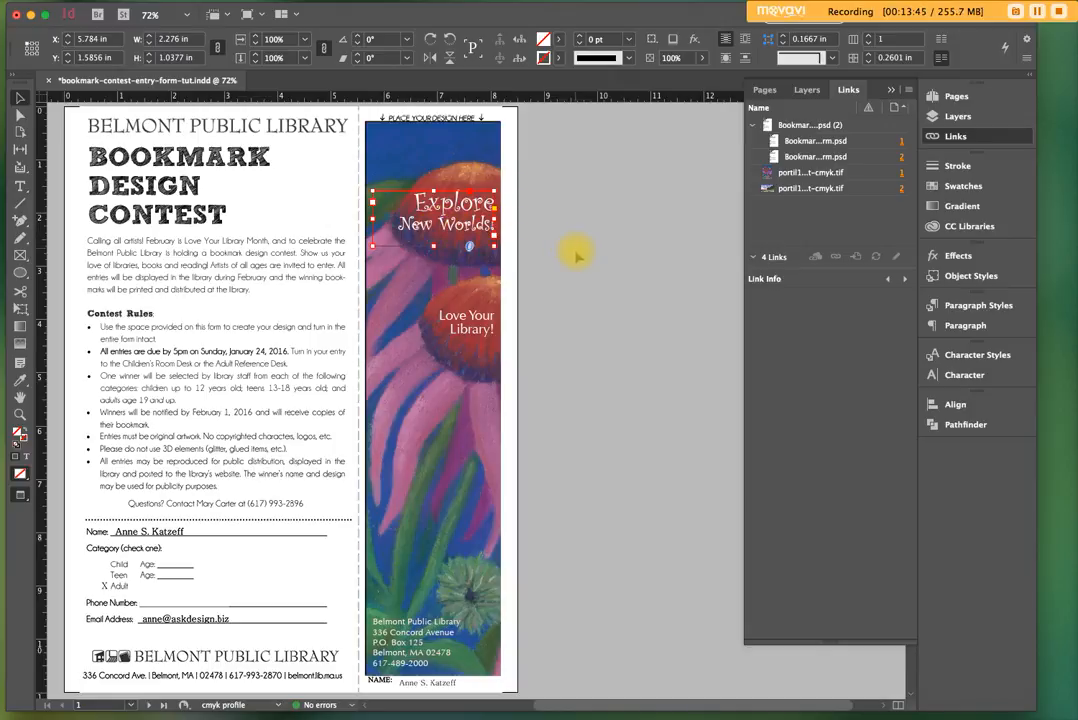
{"action": "left_click", "coordinate": [232, 2]}
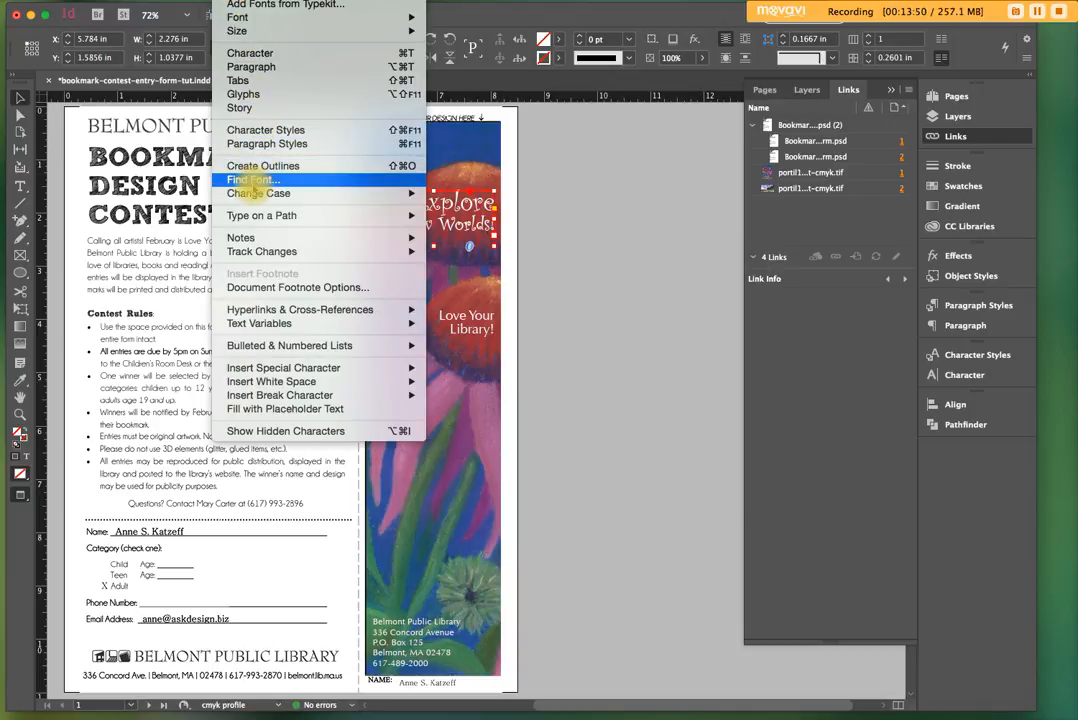
{"action": "left_click", "coordinate": [254, 180]}
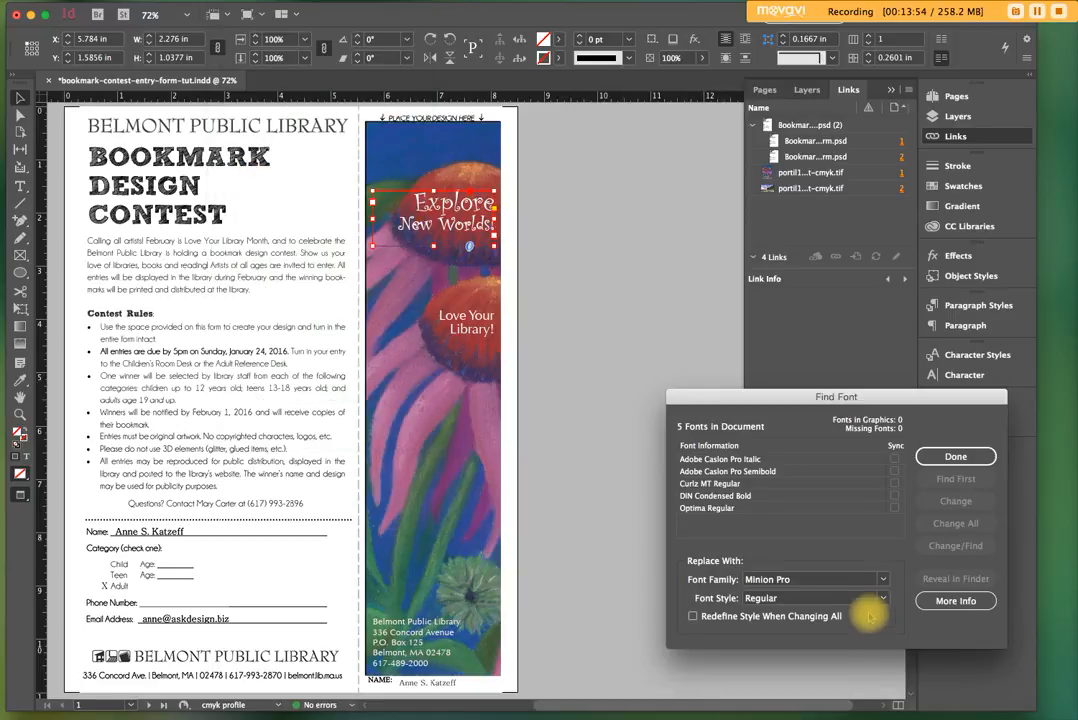
{"action": "left_click", "coordinate": [712, 483]}
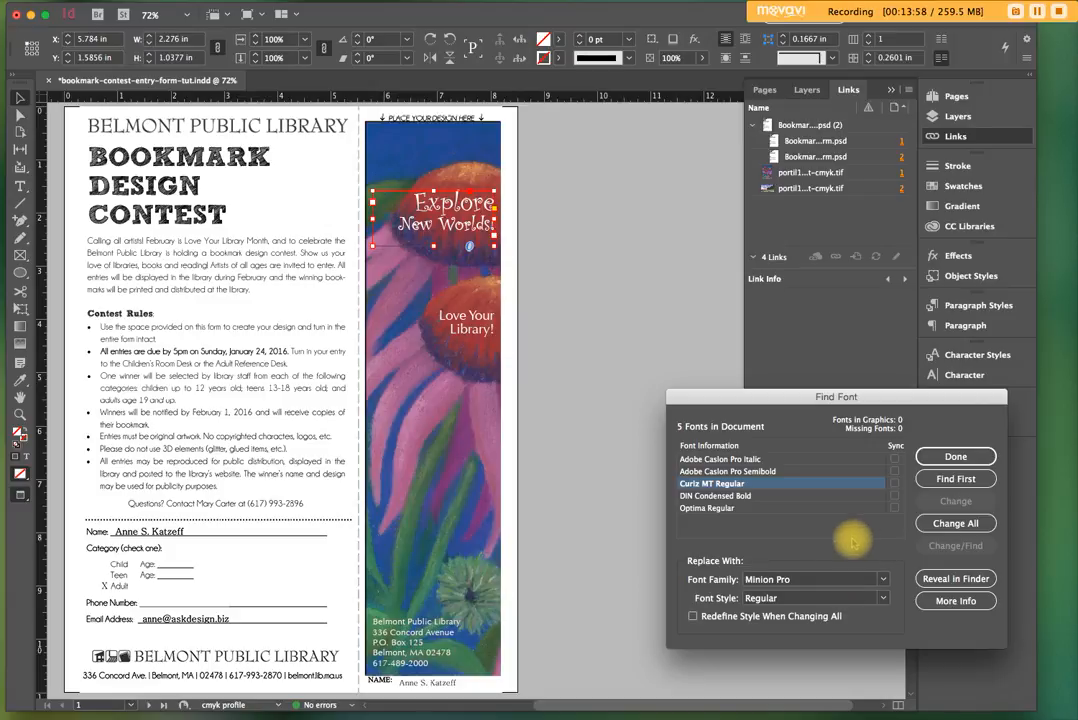
{"action": "left_click", "coordinate": [806, 579]}
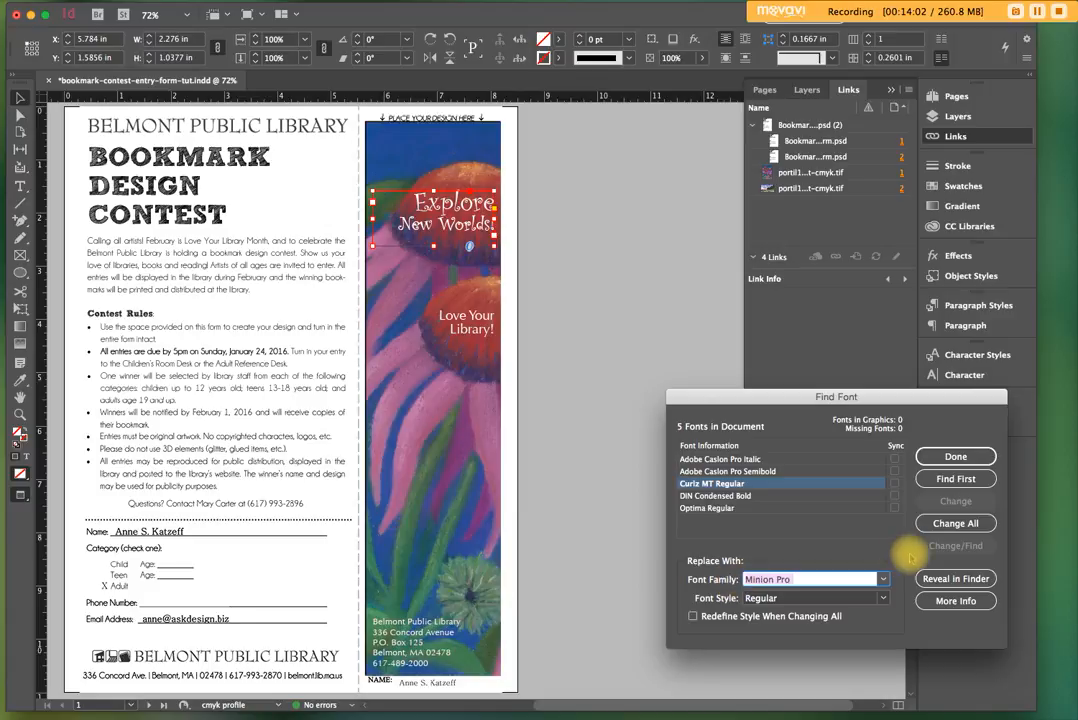
{"action": "left_click", "coordinate": [948, 526]}
{"action": "left_click", "coordinate": [955, 457]}
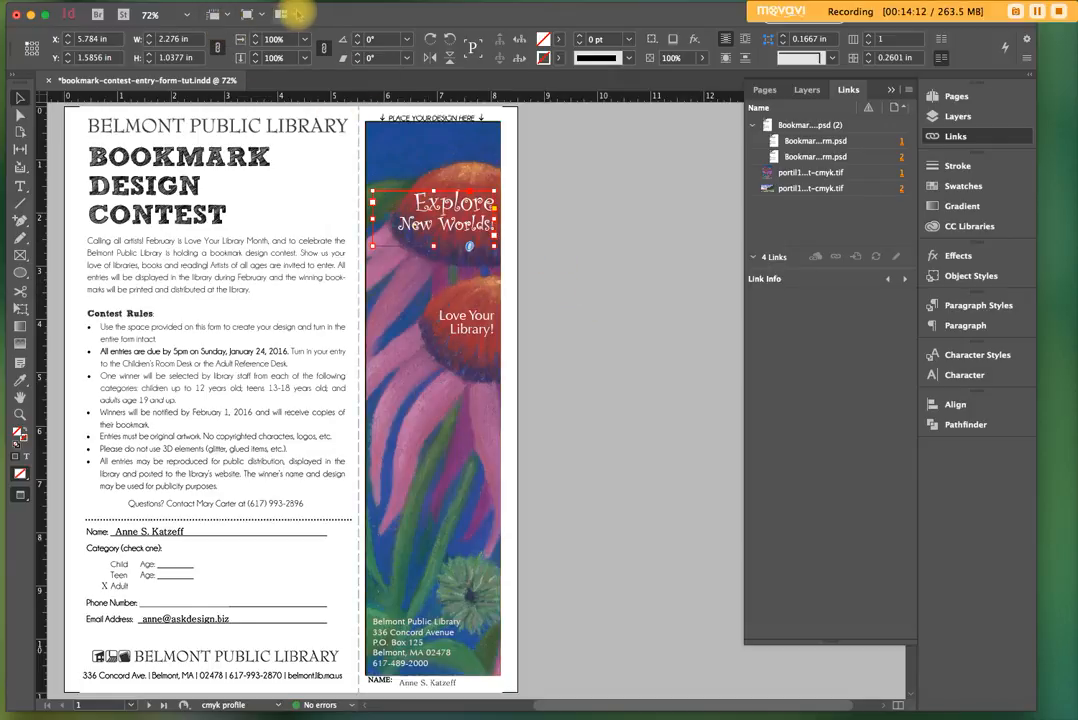
{"action": "left_click", "coordinate": [239, 3]}
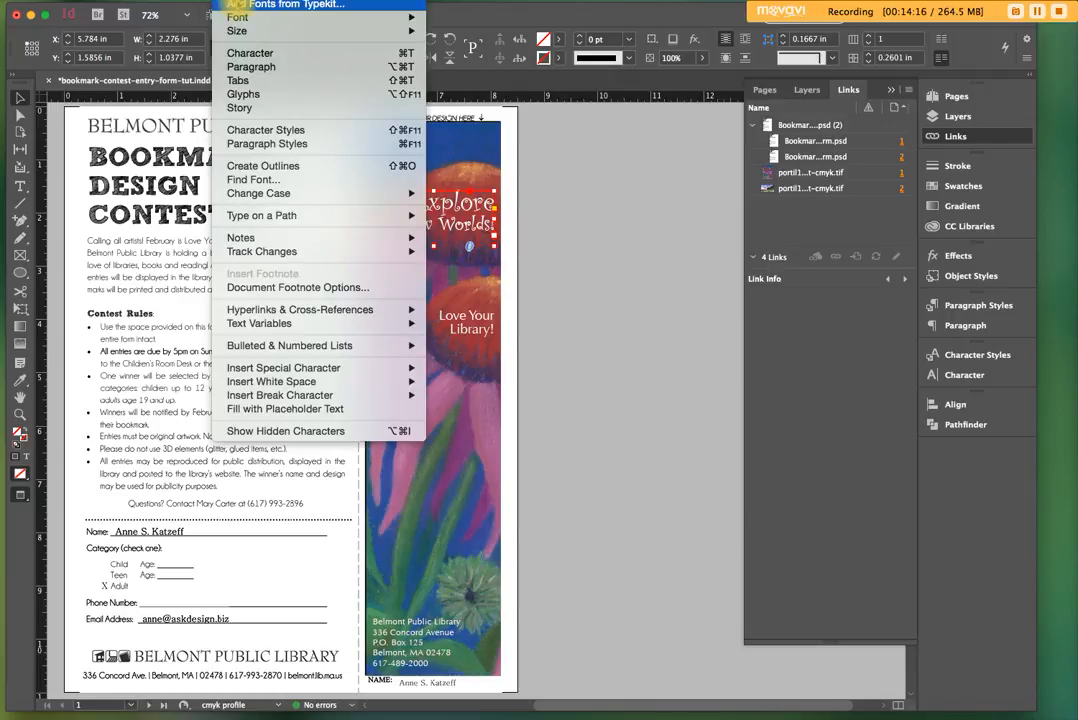
{"action": "left_click", "coordinate": [684, 375]}
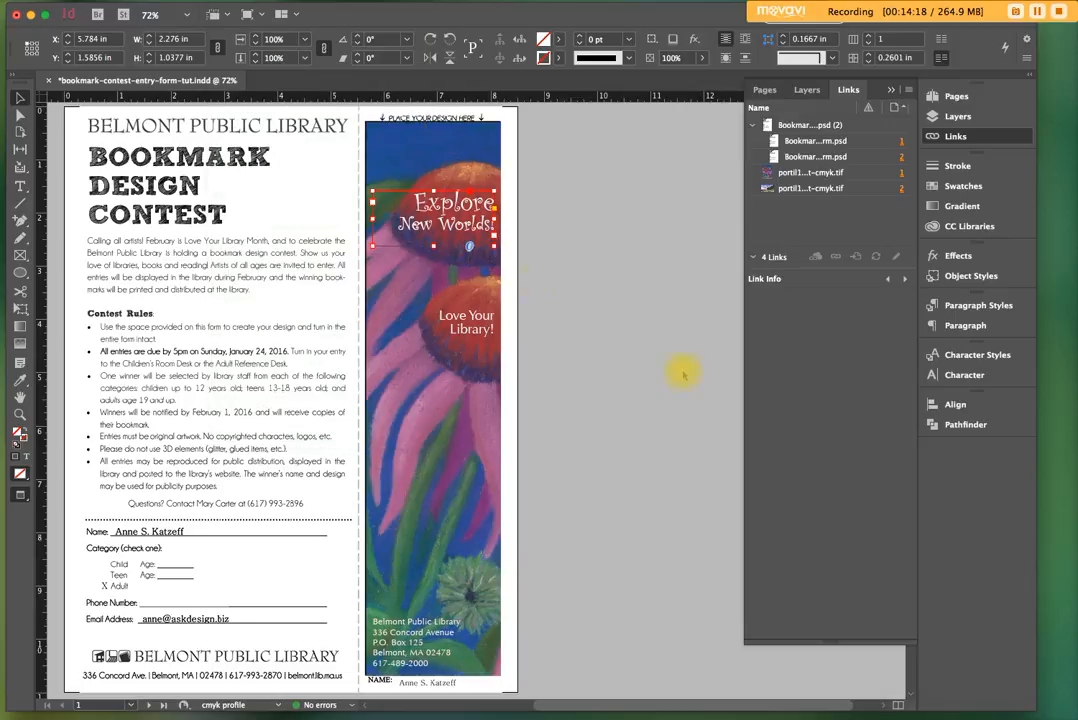
{"action": "left_click", "coordinate": [640, 355]}
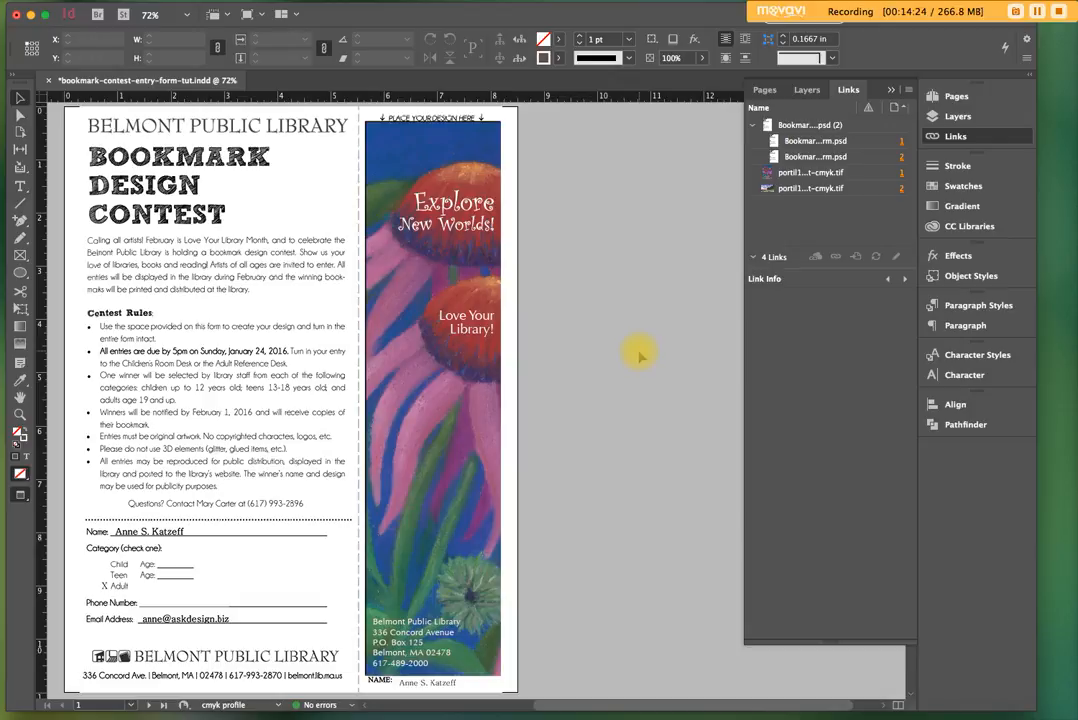
{"action": "key", "text": "super+z"}
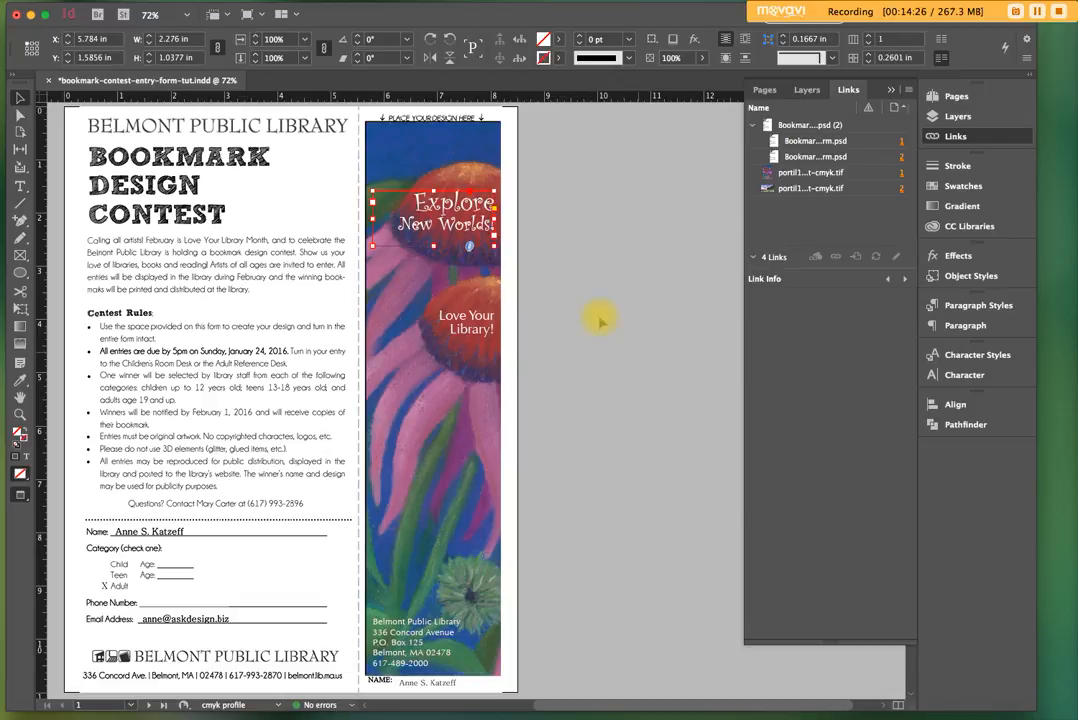
Duplicate the "Explore New Worlds!" text frame onto the pasteboard beside page 1 and convert the original text to outlines.
{"action": "left_click_drag", "start_coordinate": [406, 230], "coordinate": [605, 231]}
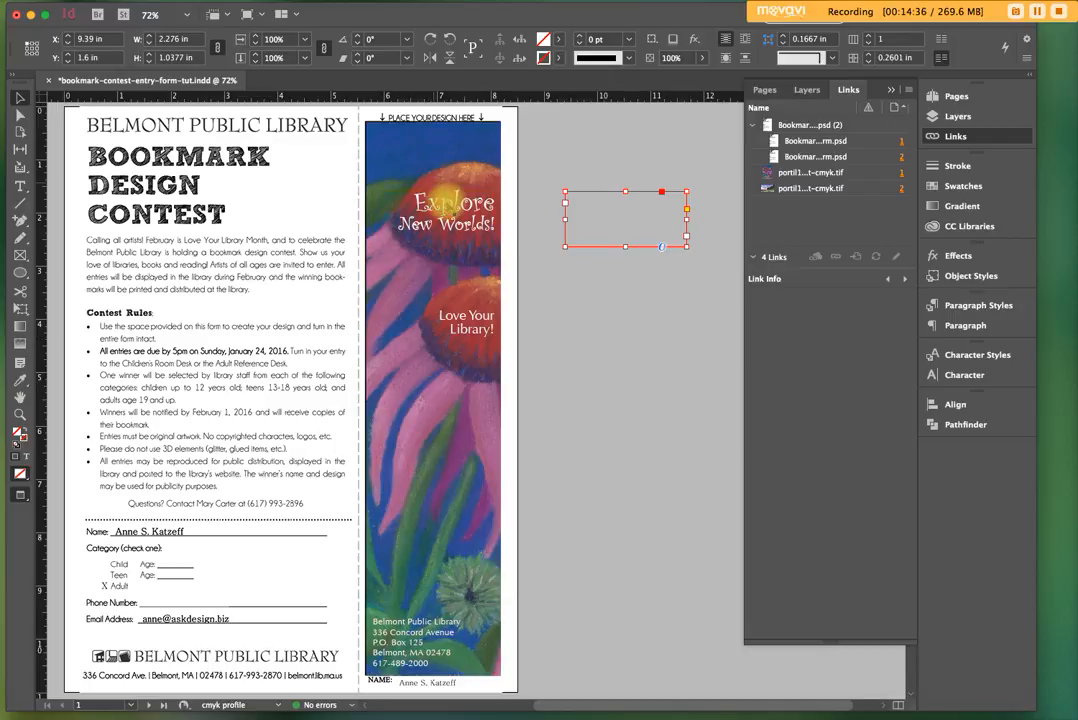
{"action": "left_click", "coordinate": [447, 203]}
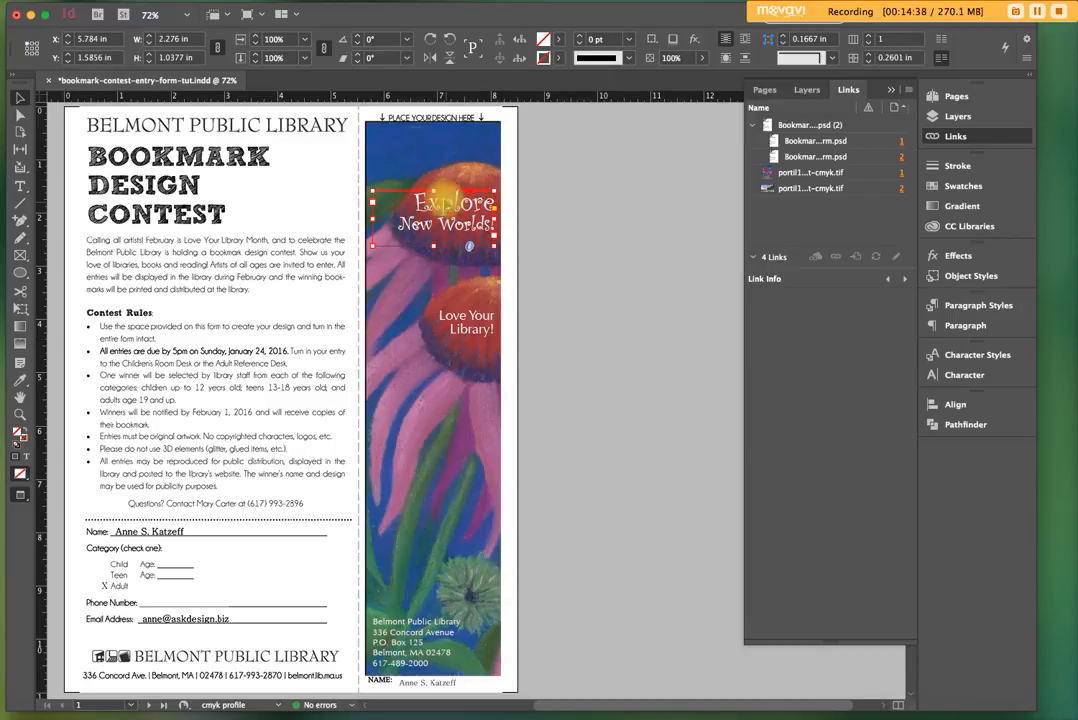
{"action": "left_click", "coordinate": [229, 4]}
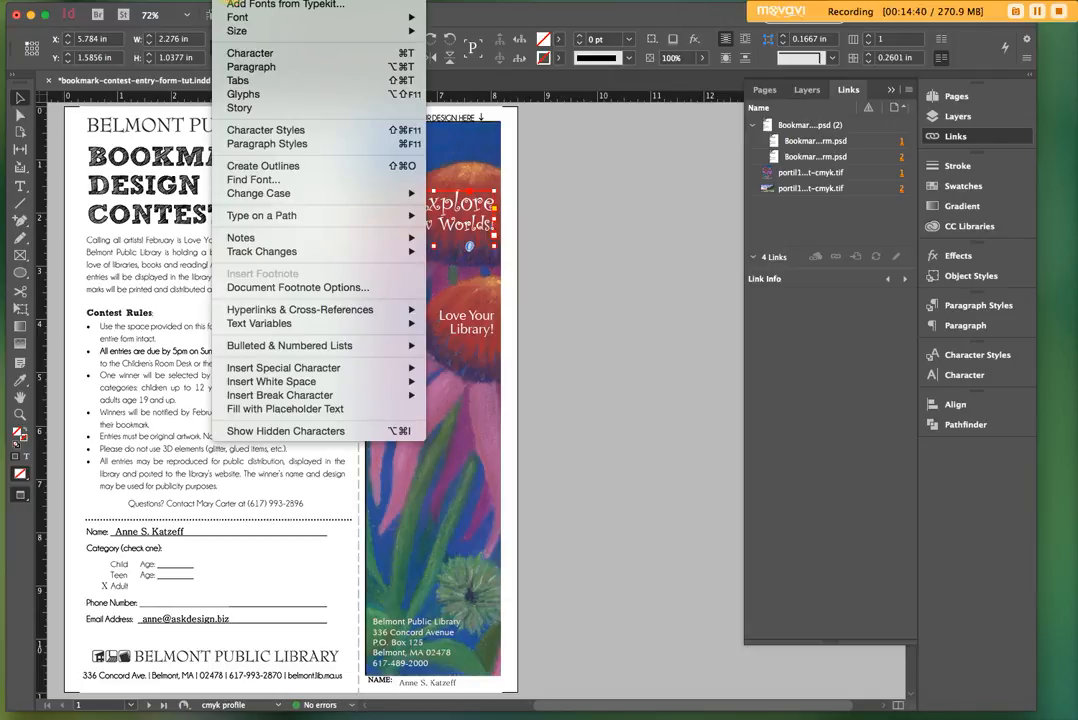
{"action": "left_click", "coordinate": [245, 167]}
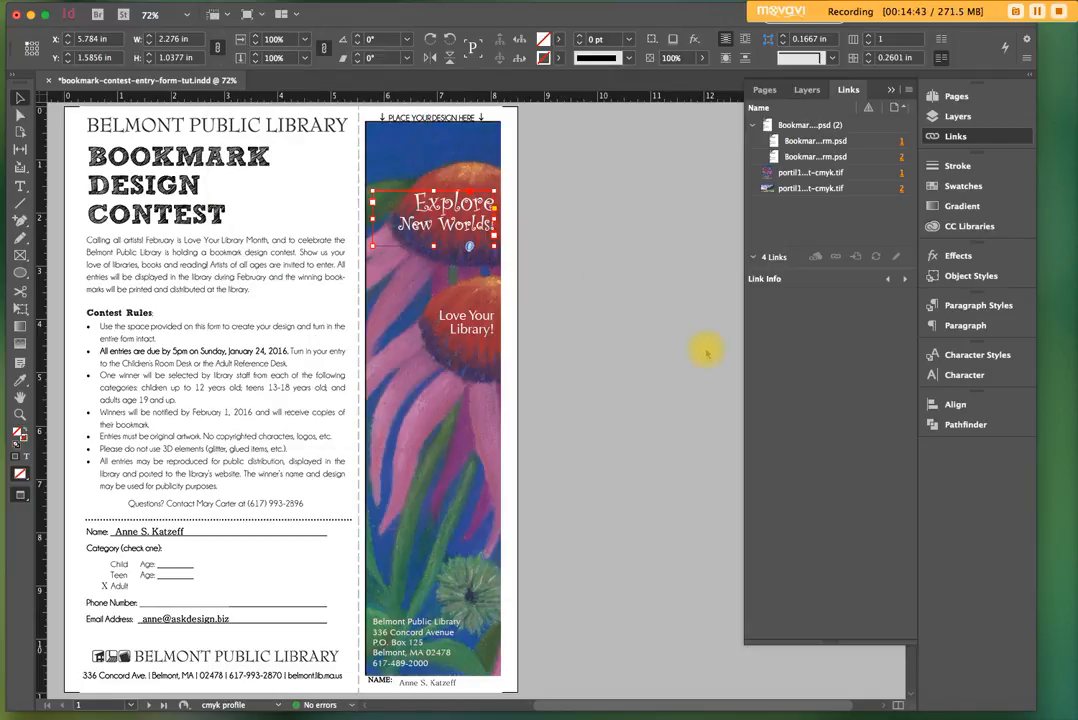
Deselect the outlined text and save the bookmark-contest-entry-form-tut.indd document.
{"action": "left_click", "coordinate": [624, 370]}
{"action": "key", "text": "super+s"}
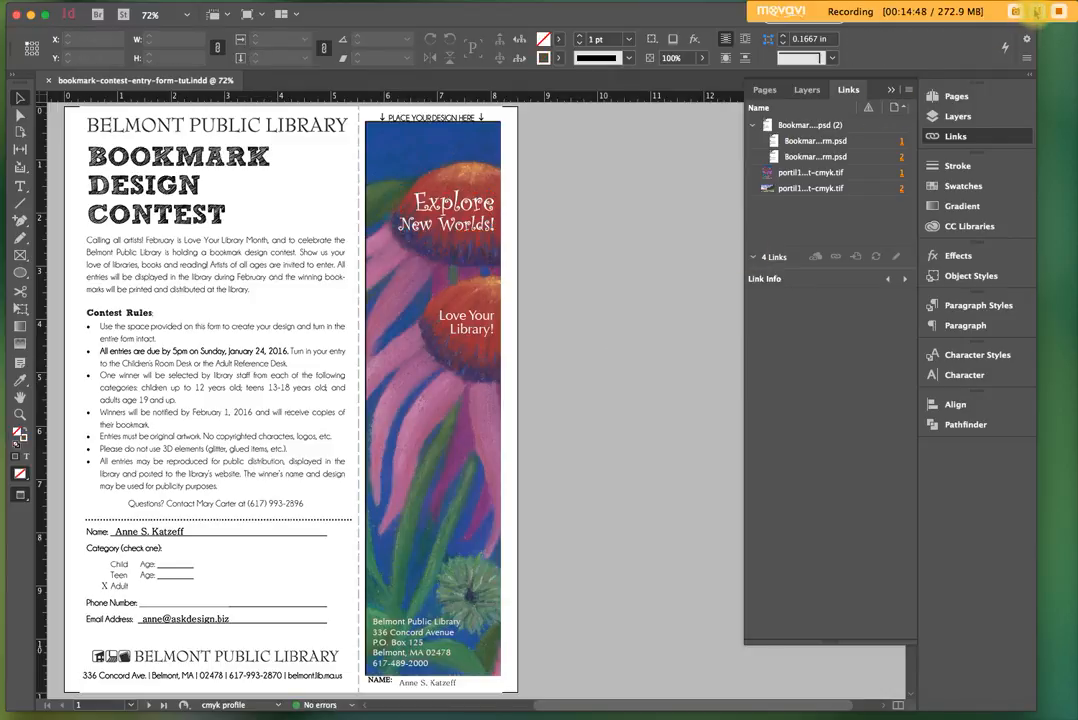
{"action": "left_click", "coordinate": [1037, 12]}
{"action": "left_click", "coordinate": [1037, 12]}
{"action": "left_click", "coordinate": [592, 423]}
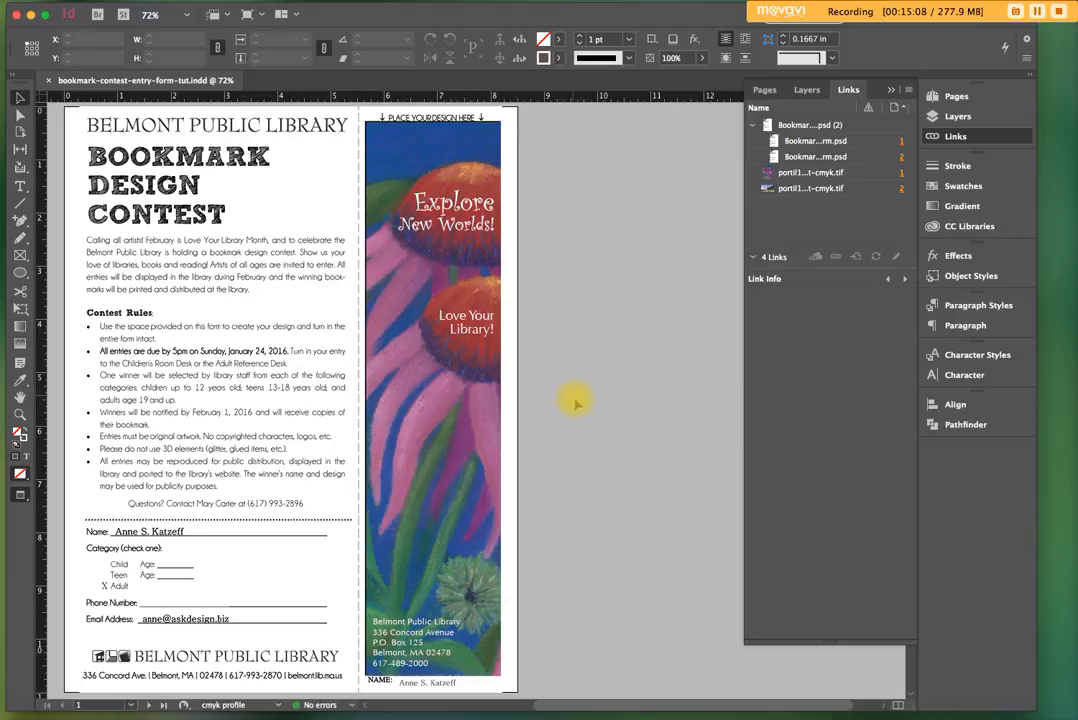
Start packaging the document and inspect the font details of Curlz MT Regular and DIN Condensed Bold.
{"action": "left_click", "coordinate": [100, 1]}
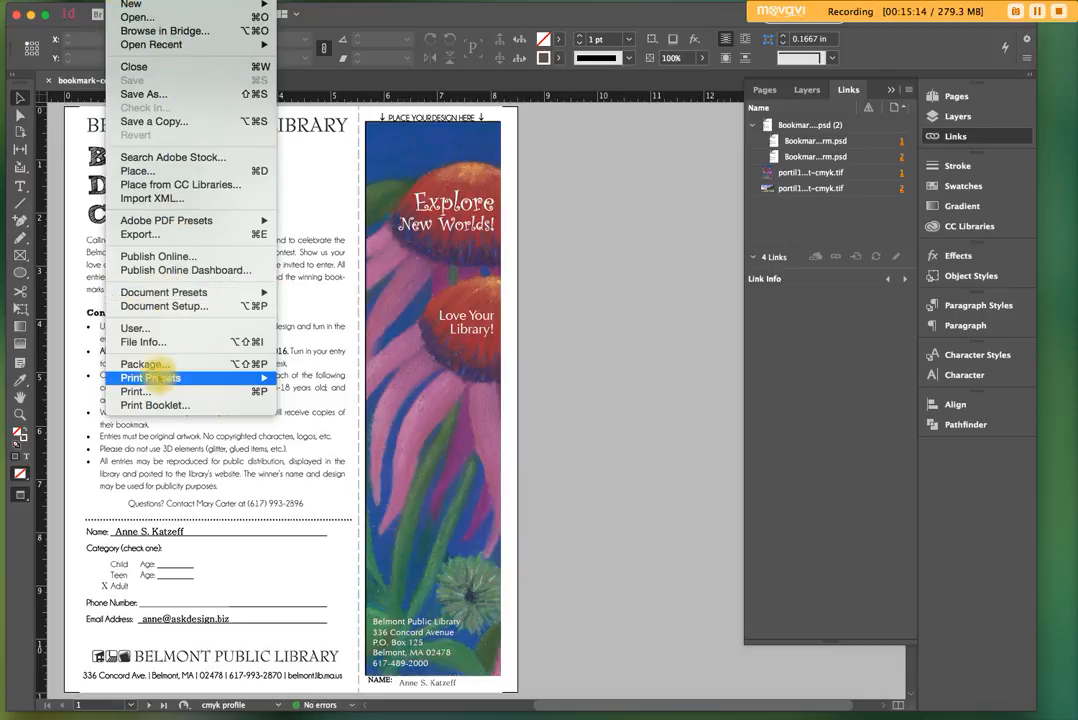
{"action": "left_click", "coordinate": [140, 365]}
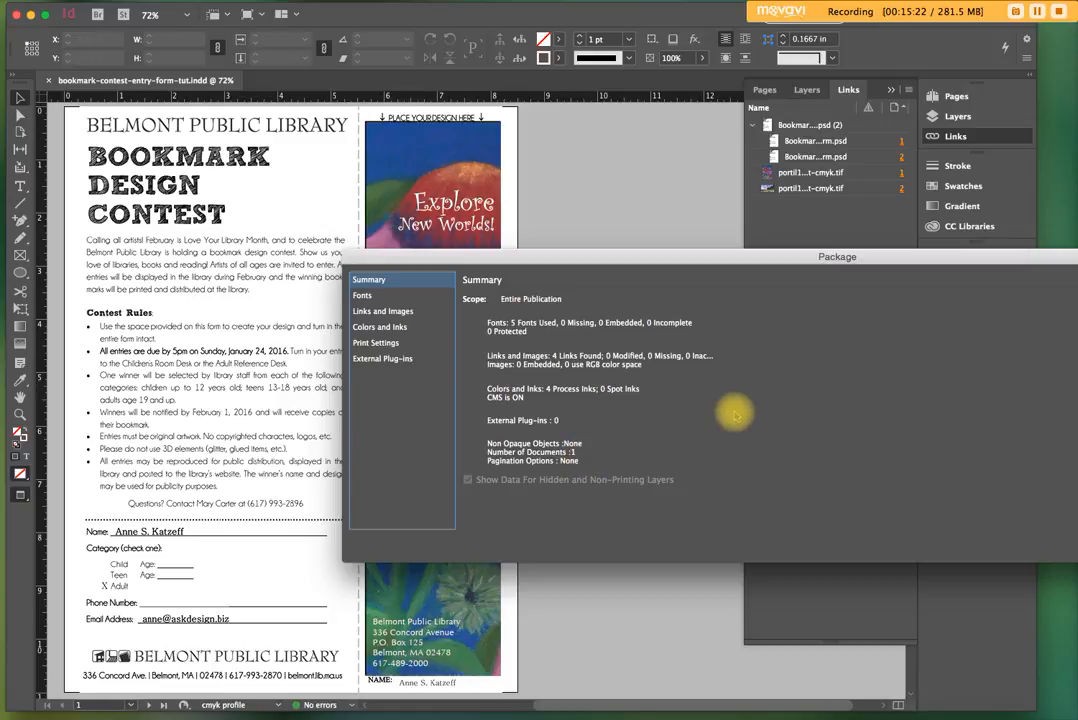
{"action": "left_click", "coordinate": [362, 296]}
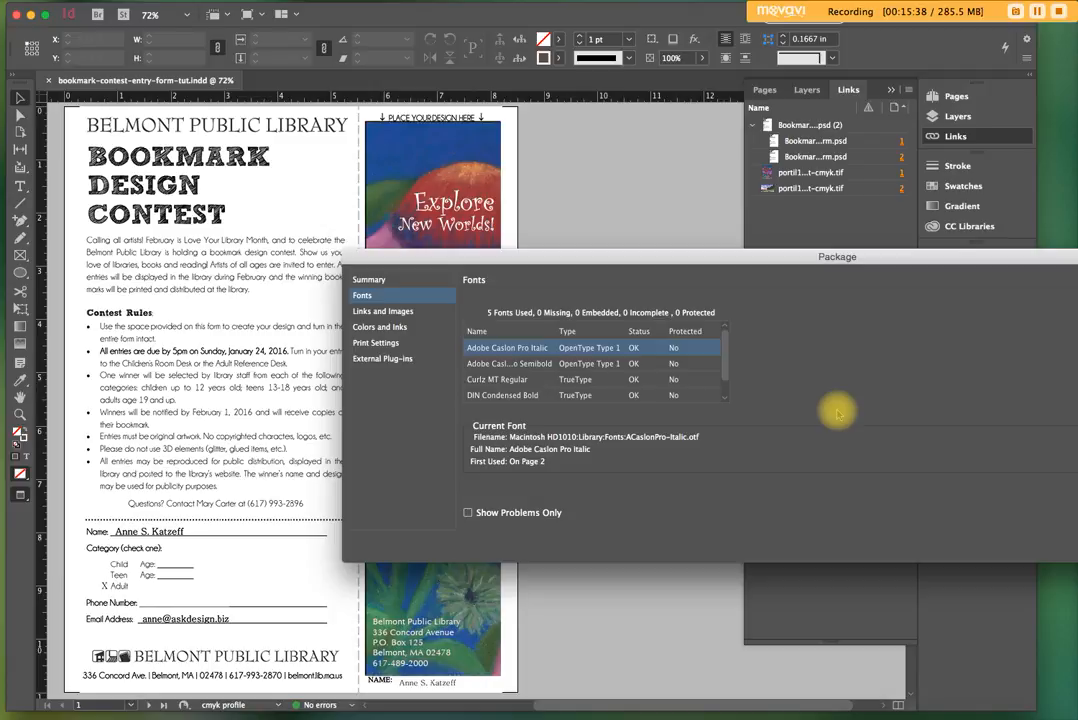
{"action": "left_click", "coordinate": [487, 380]}
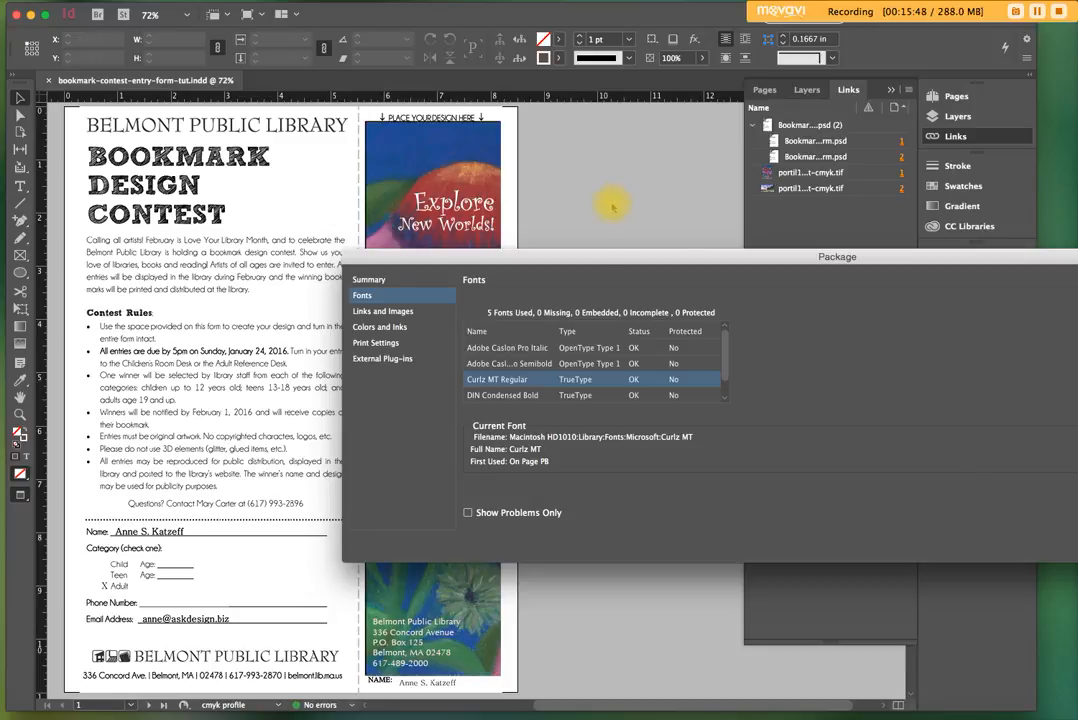
{"action": "left_click", "coordinate": [503, 396]}
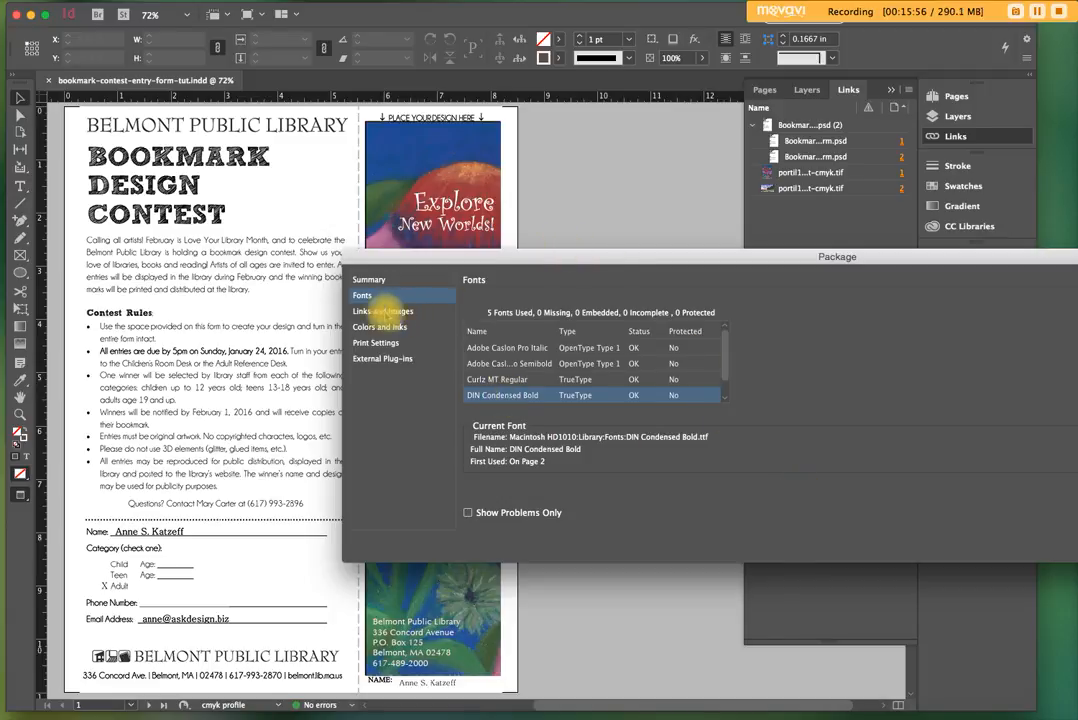
Review the package's links and images, colors and inks, print settings, and external plug-ins, then return to its summary.
{"action": "left_click", "coordinate": [378, 311]}
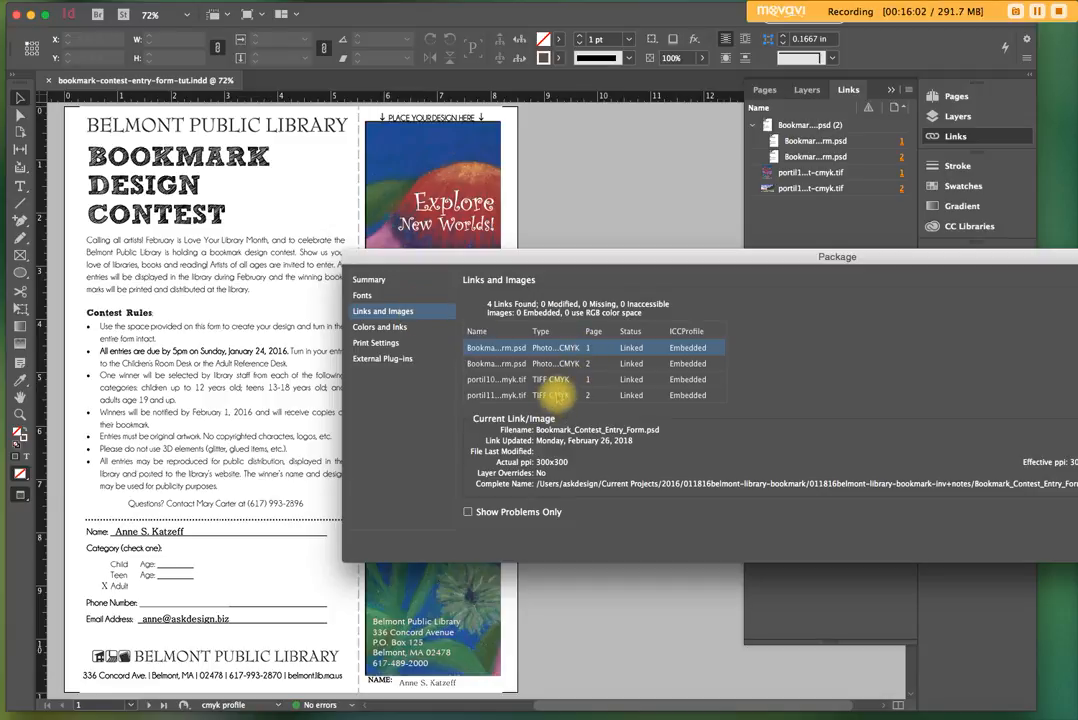
{"action": "left_click", "coordinate": [380, 327]}
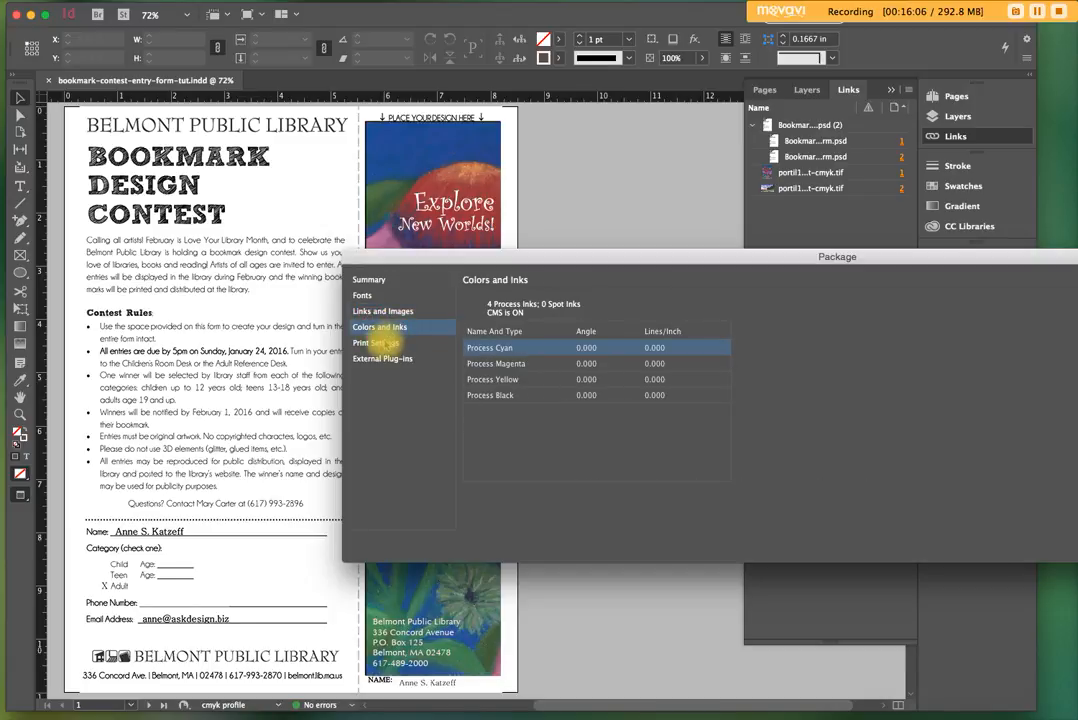
{"action": "left_click", "coordinate": [376, 343]}
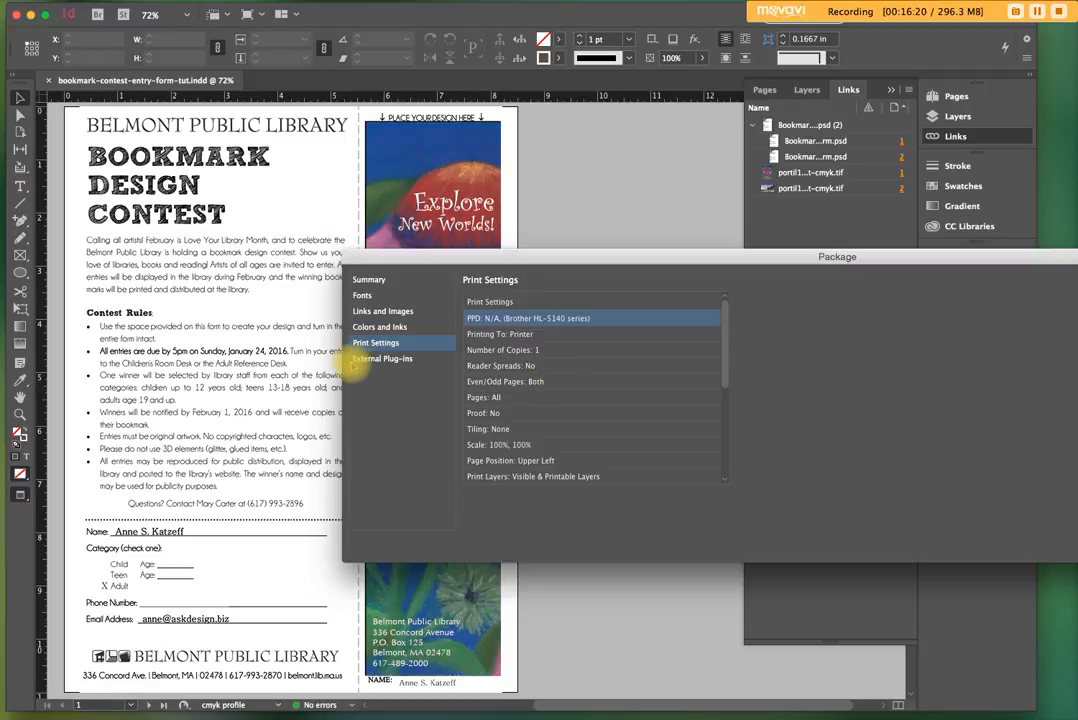
{"action": "left_click", "coordinate": [365, 360]}
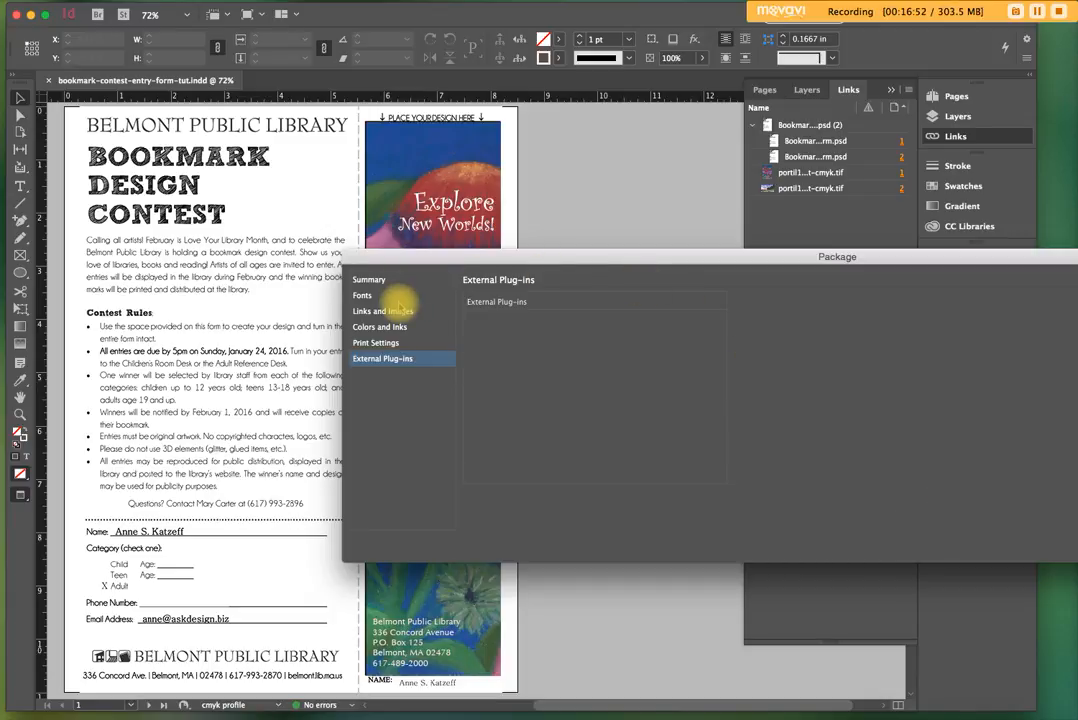
{"action": "left_click", "coordinate": [368, 280]}
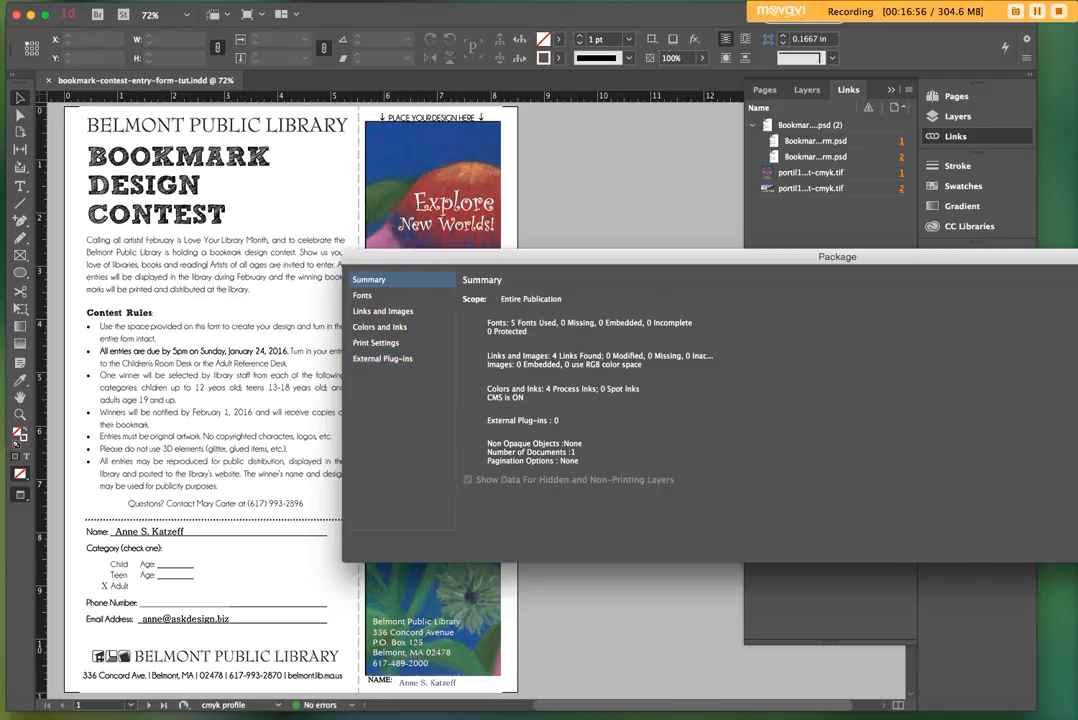
Proceed with the package and accept the existing printing instructions for bookmark-contest-entry-form.
{"action": "left_click_drag", "start_coordinate": [1075, 258], "coordinate": [859, 263]}
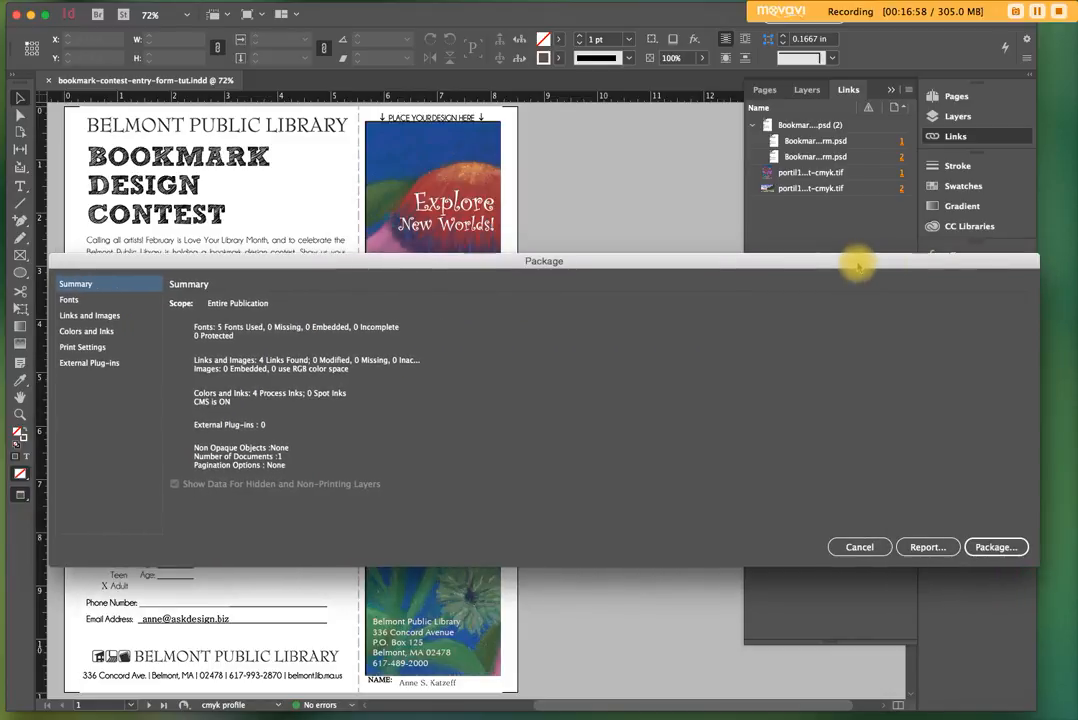
{"action": "left_click", "coordinate": [995, 546]}
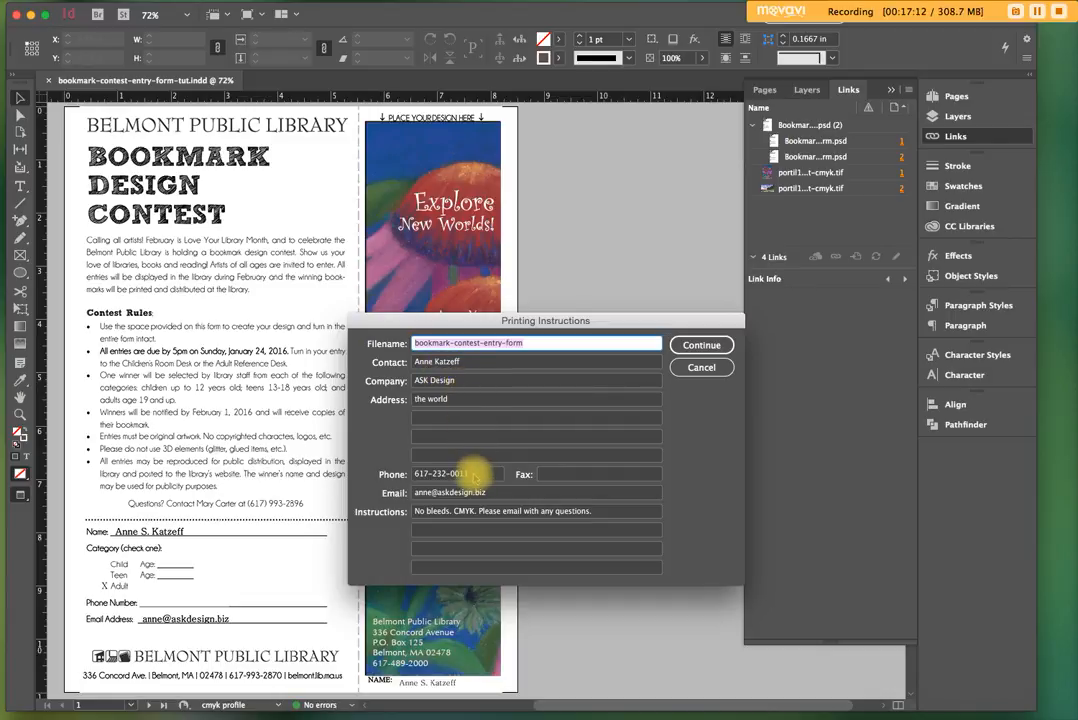
{"action": "left_click", "coordinate": [594, 514]}
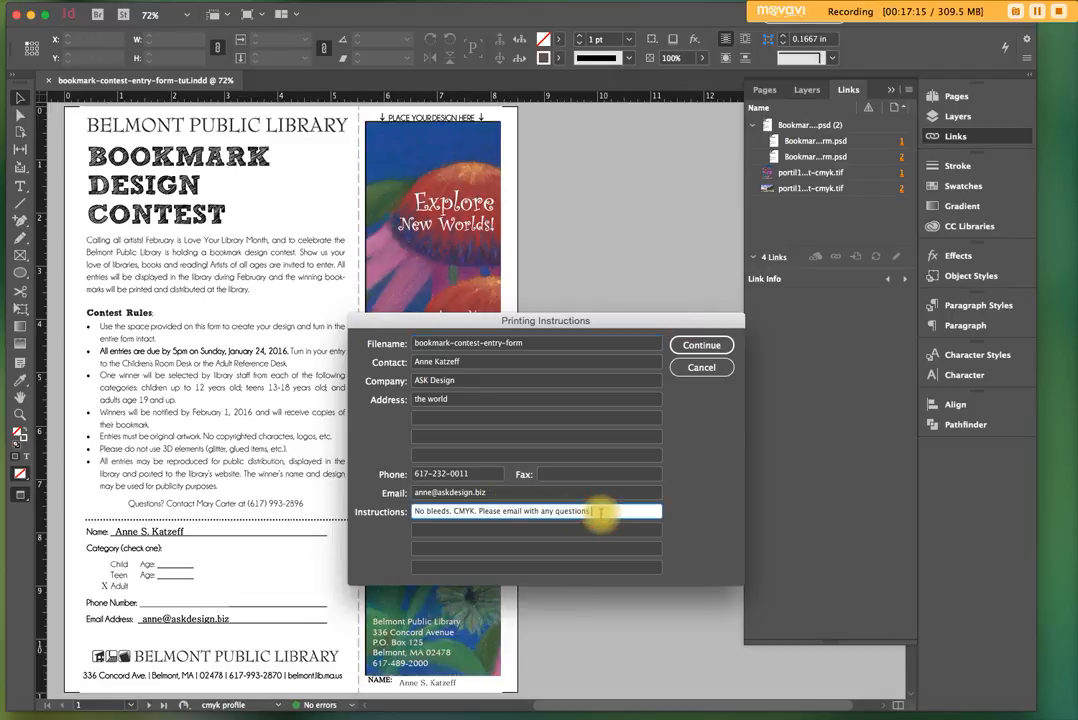
{"action": "left_click", "coordinate": [700, 344]}
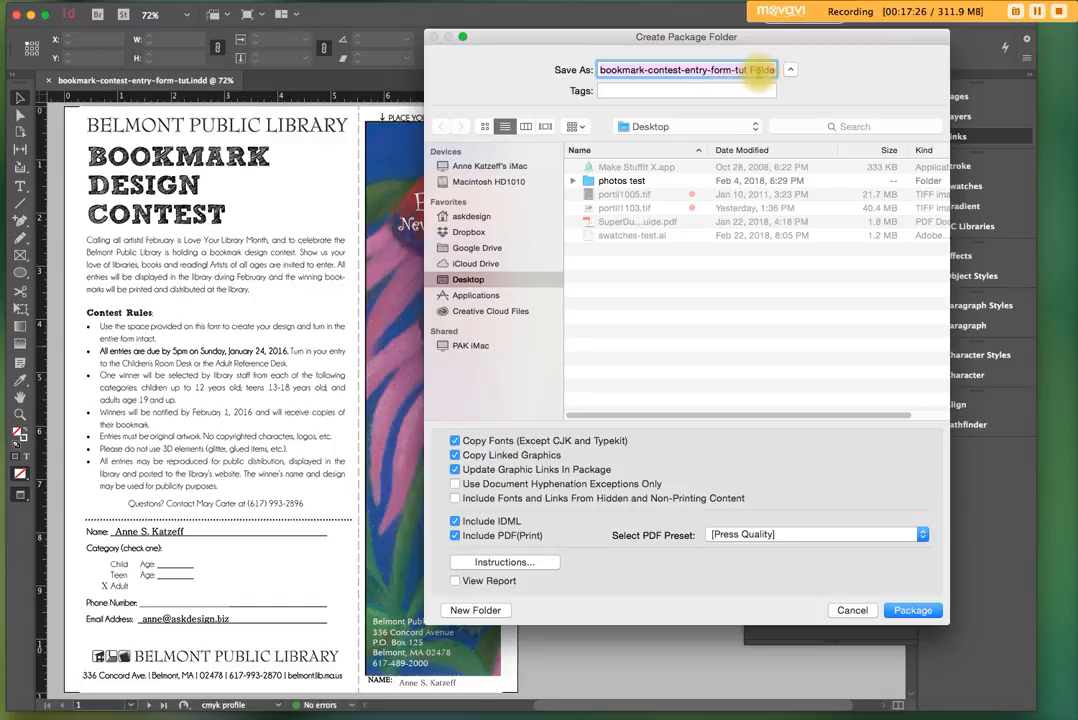
Name the package folder bookmark-contest-entry-form-tut-ofcp.
{"action": "left_click", "coordinate": [758, 70]}
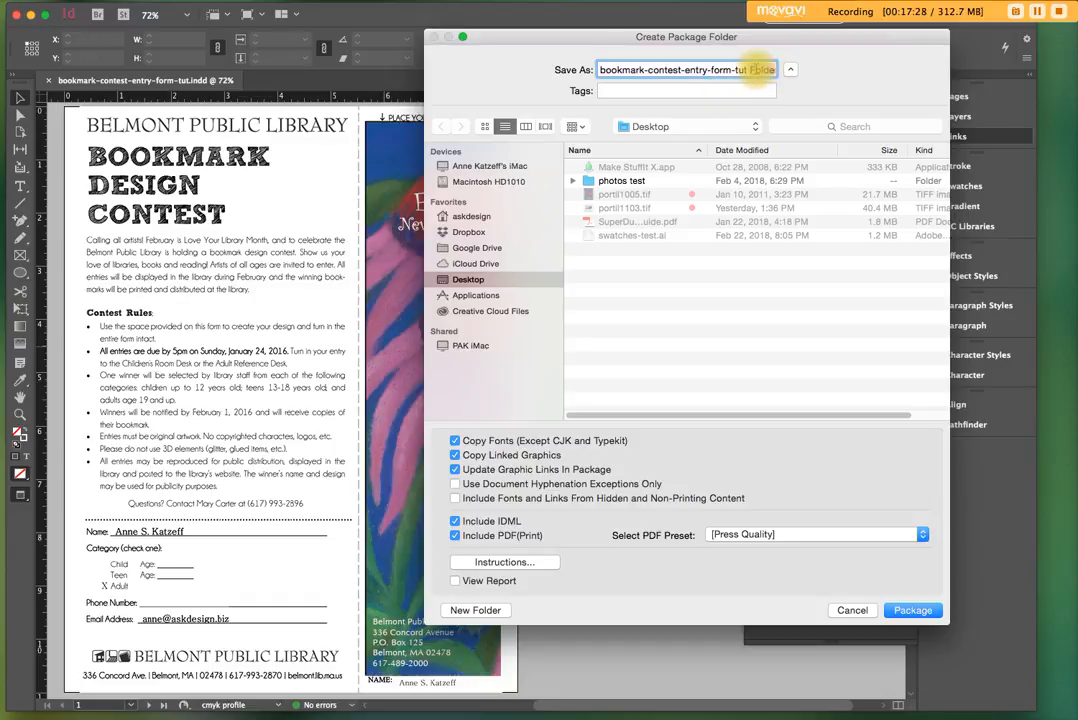
{"action": "key", "text": "BackSpace"}
{"action": "type", "text": "-"}
{"action": "type", "text": "ofcp"}
{"action": "double_click", "coordinate": [759, 70]}
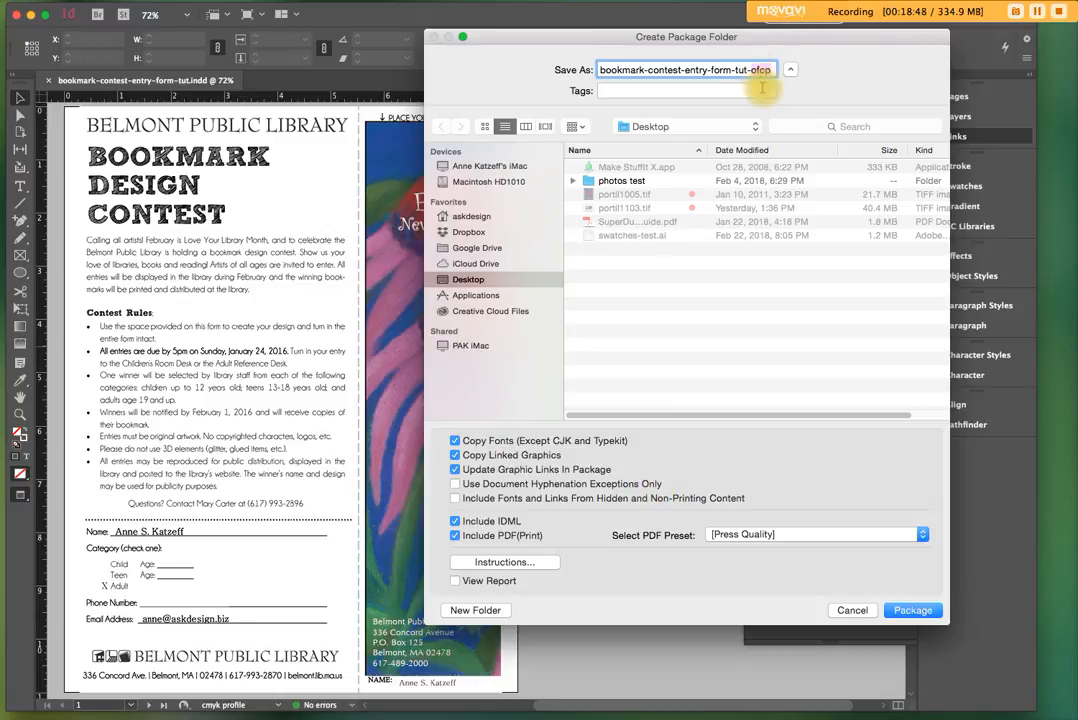
Create the package on the Desktop with the Press Quality PDF preset and accept the font copying restrictions.
{"action": "left_click", "coordinate": [678, 130]}
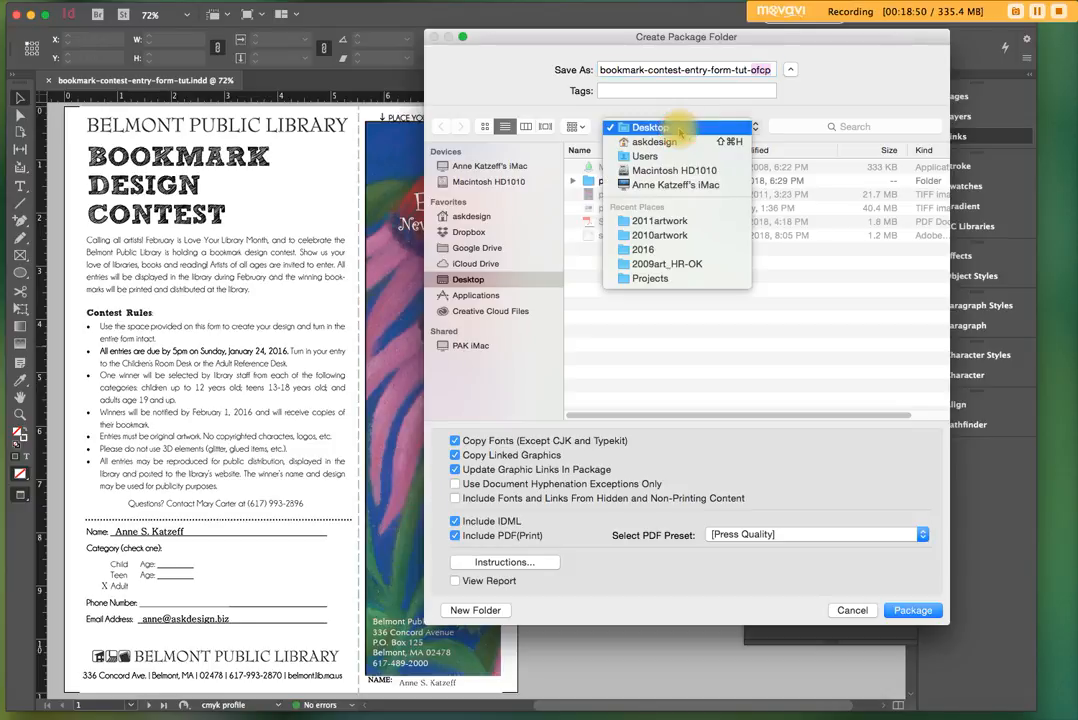
{"action": "left_click", "coordinate": [679, 131]}
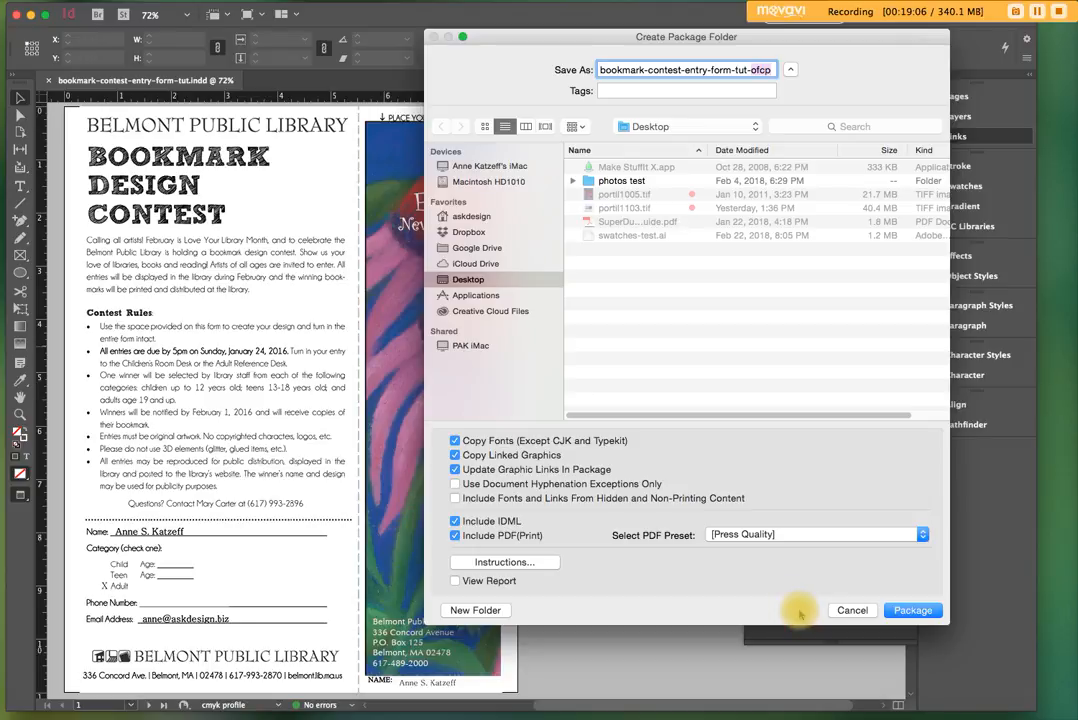
{"action": "left_click", "coordinate": [926, 614]}
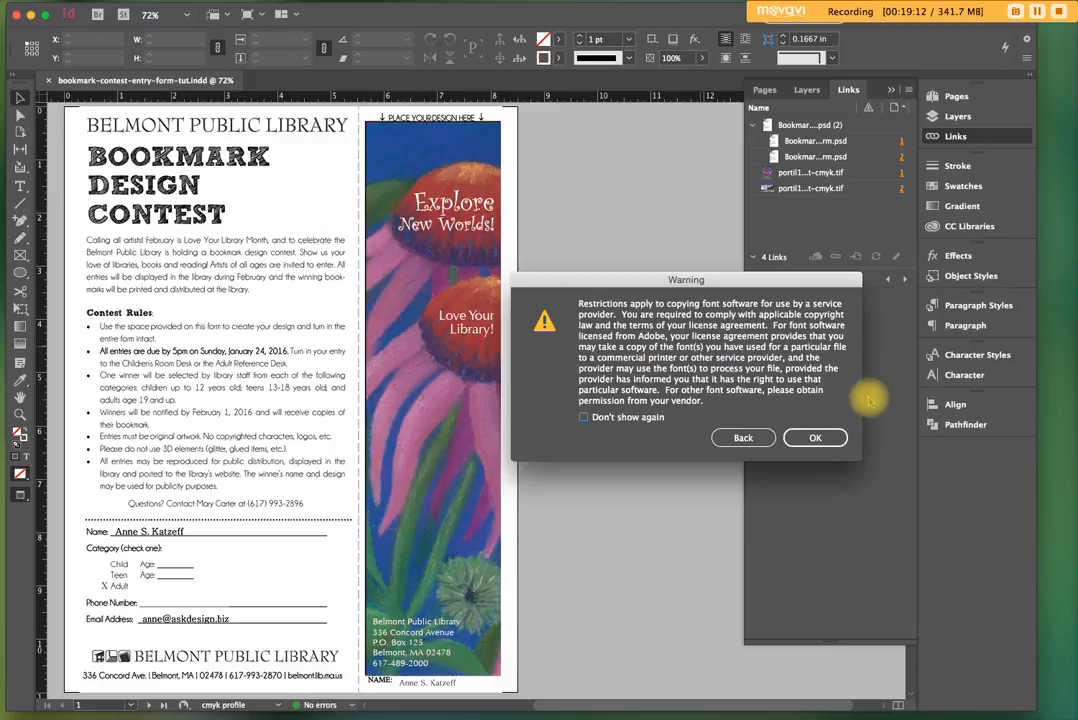
{"action": "left_click", "coordinate": [814, 437]}
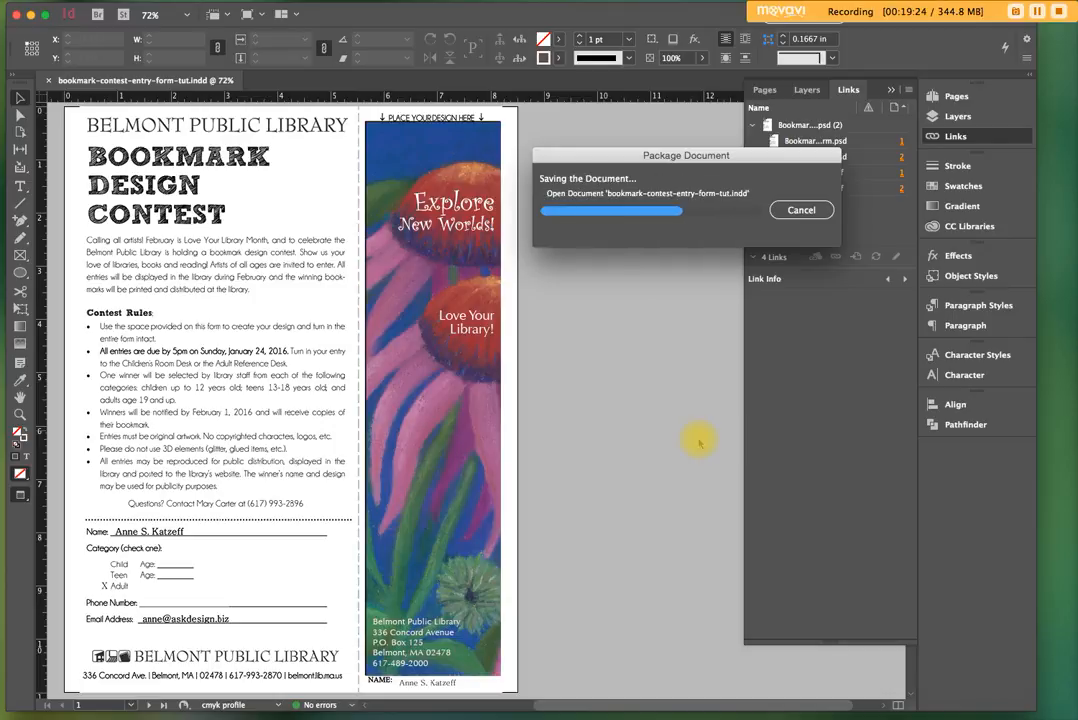
{"action": "left_click", "coordinate": [1037, 11]}
{"action": "left_click", "coordinate": [1037, 11]}
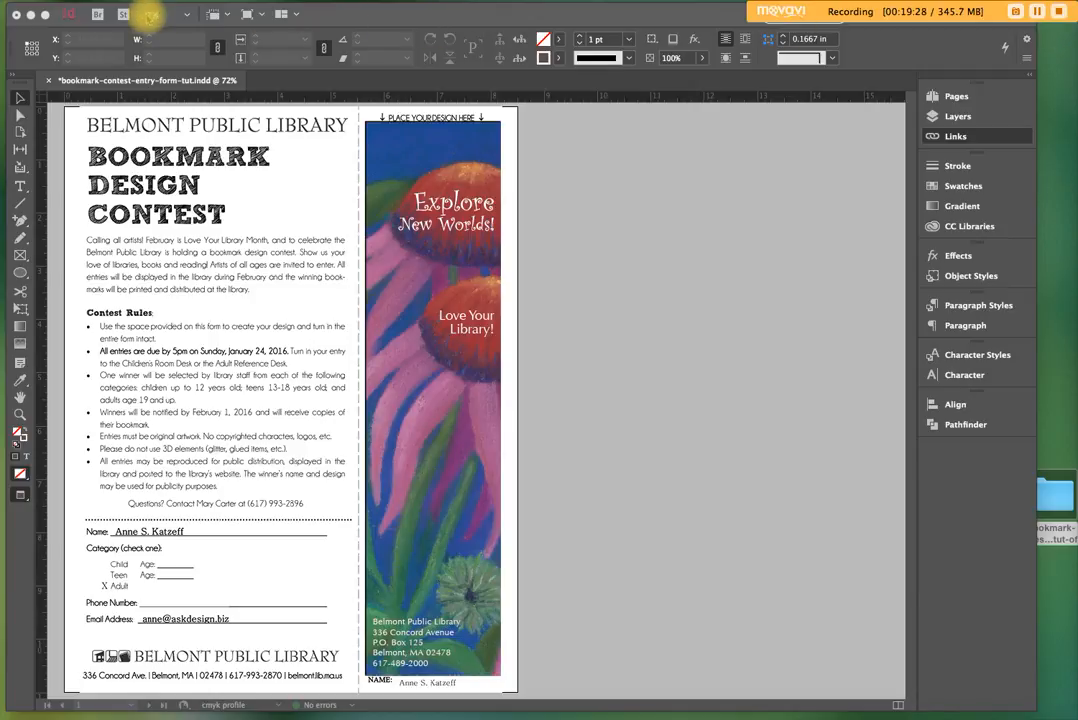
Switch to Finder, open the bookmark-contest-entry-form-tut-ofcp package folder from the desktop, and enlarge its window.
{"action": "left_click", "coordinate": [31, 15]}
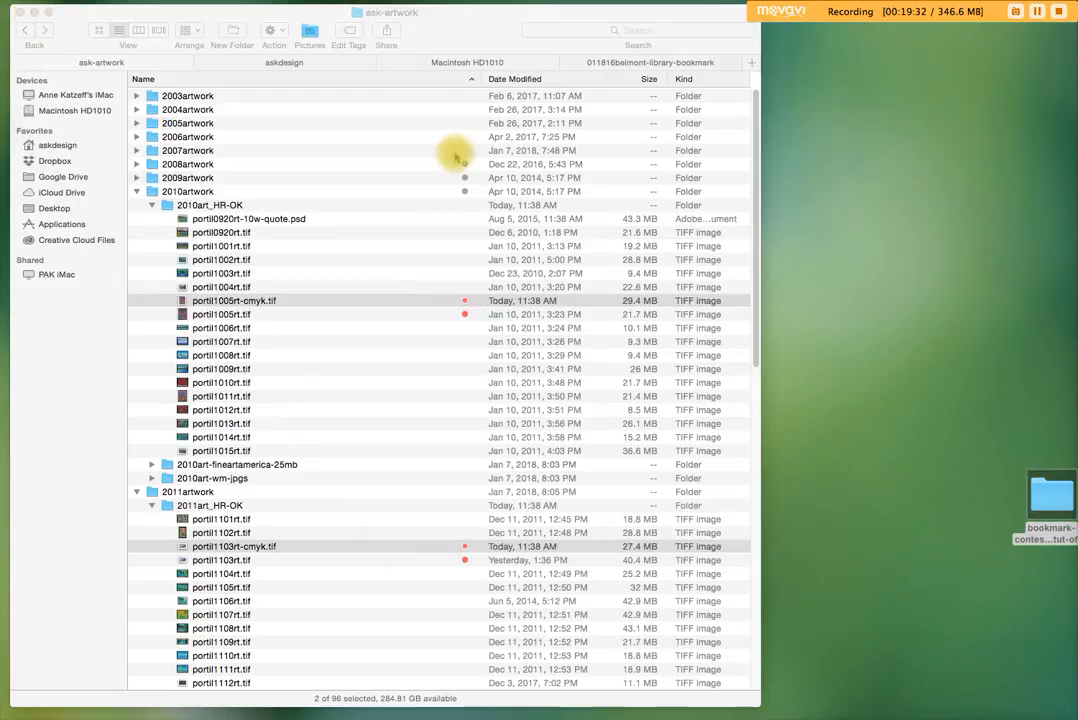
{"action": "left_click_drag", "start_coordinate": [1050, 493], "coordinate": [1019, 92]}
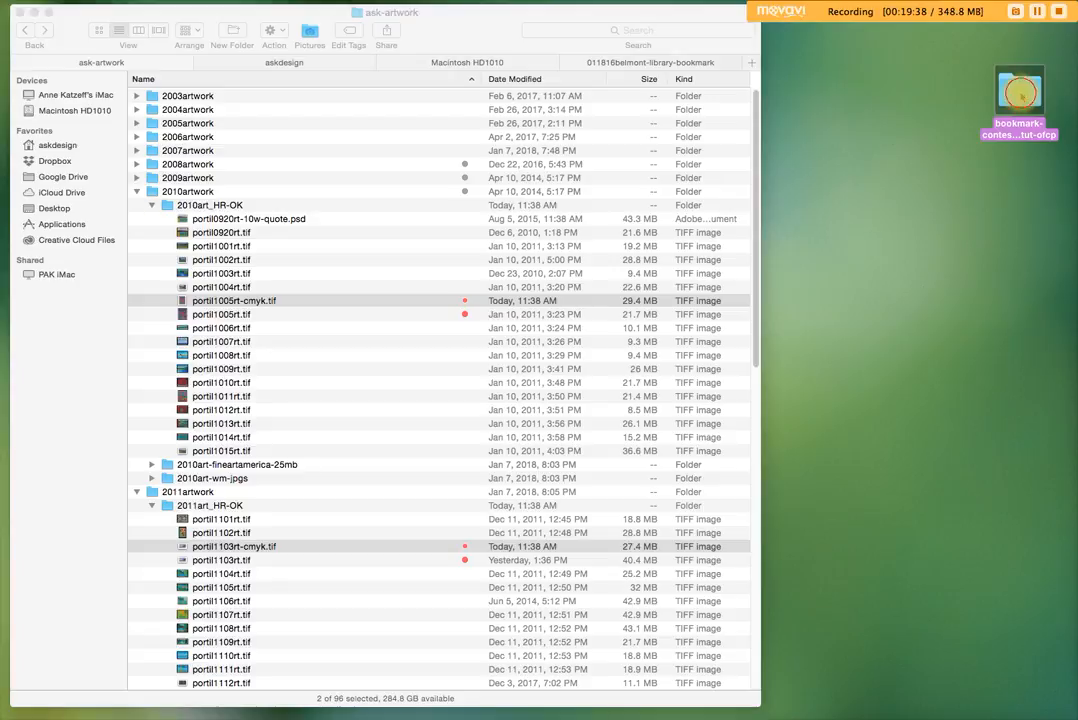
{"action": "double_click", "coordinate": [1019, 95]}
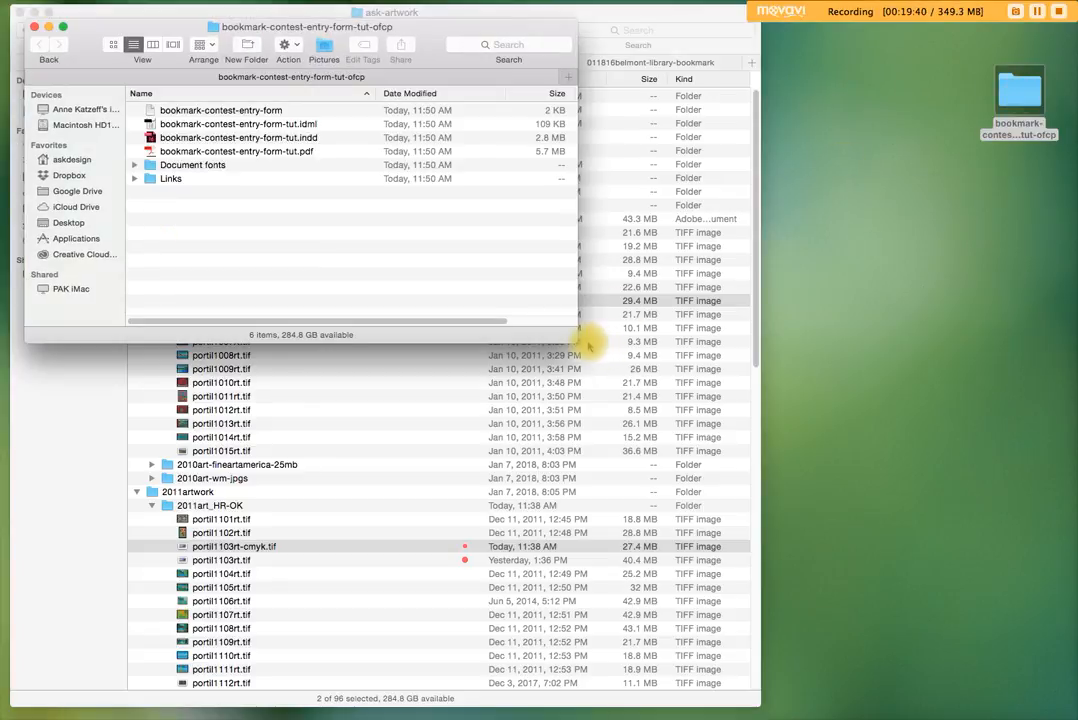
{"action": "left_click_drag", "start_coordinate": [576, 342], "coordinate": [818, 410]}
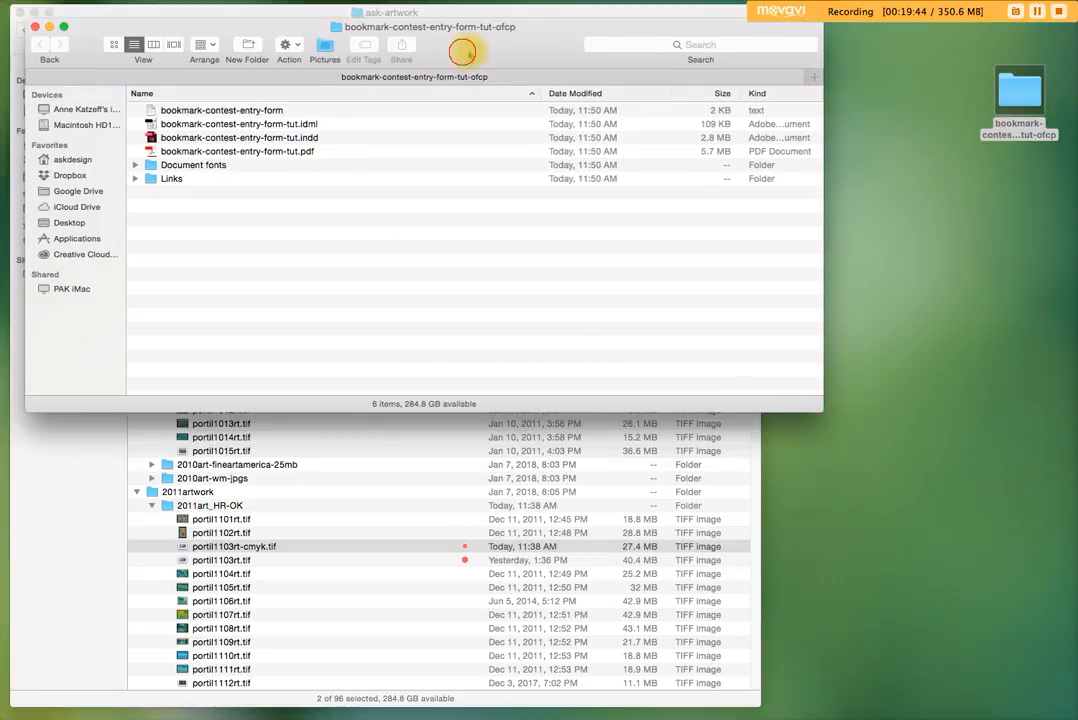
{"action": "left_click_drag", "start_coordinate": [460, 56], "coordinate": [524, 63]}
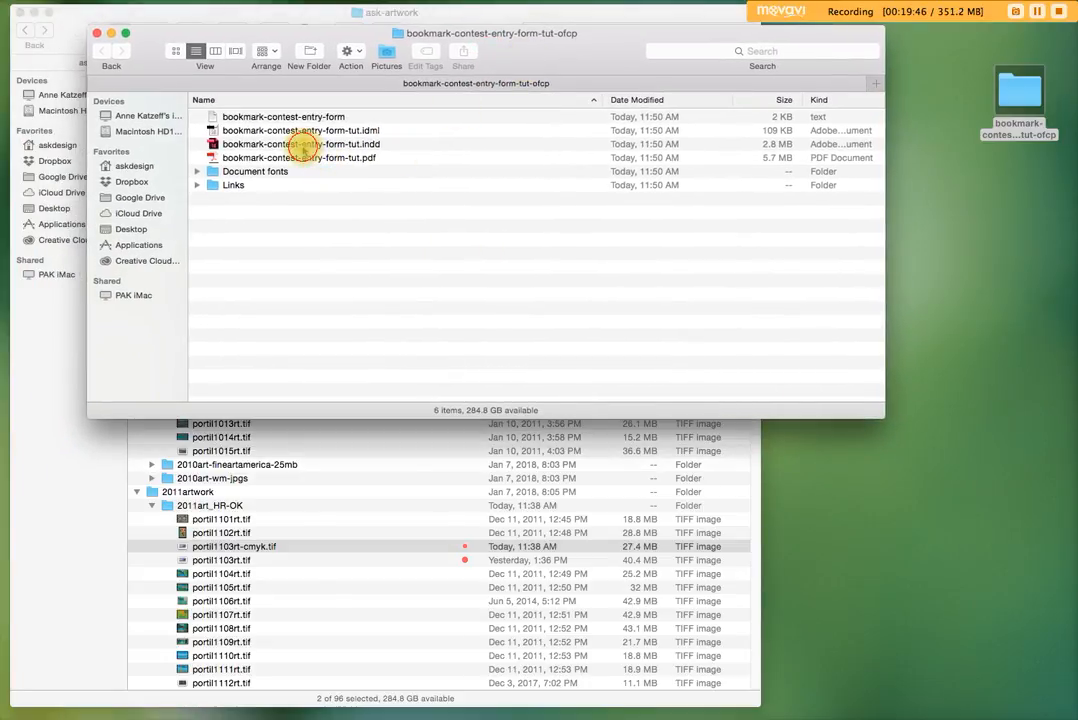
Examine the packaged INDD file and the contents of the Document fonts and Links folders.
{"action": "left_click", "coordinate": [300, 145]}
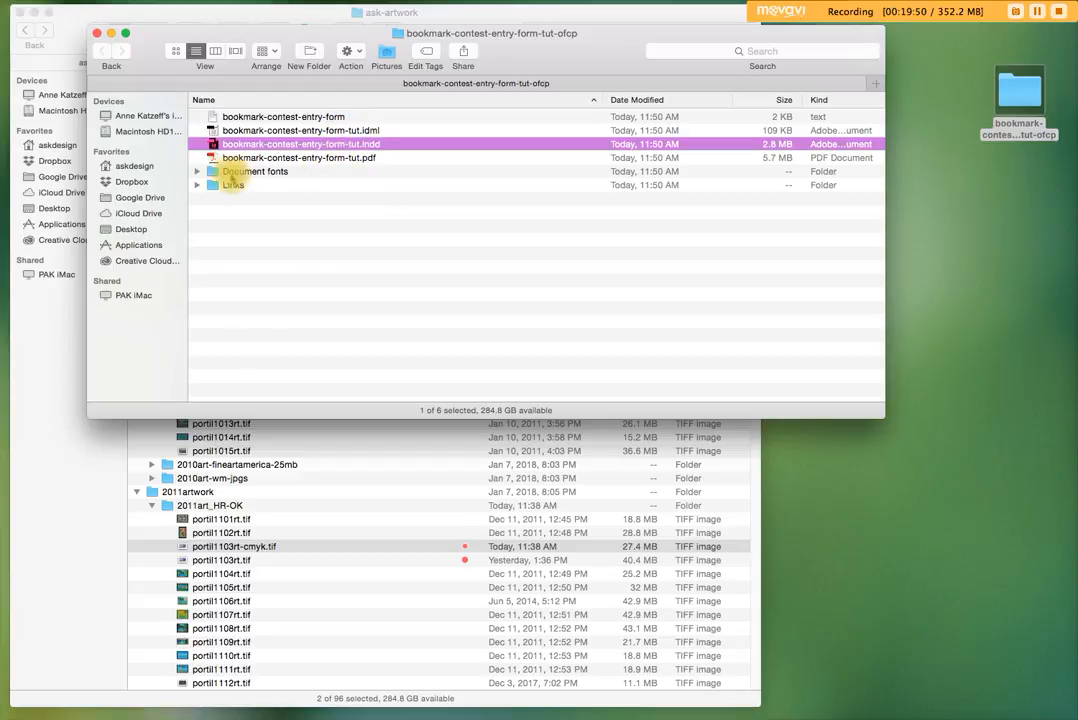
{"action": "left_click", "coordinate": [197, 172]}
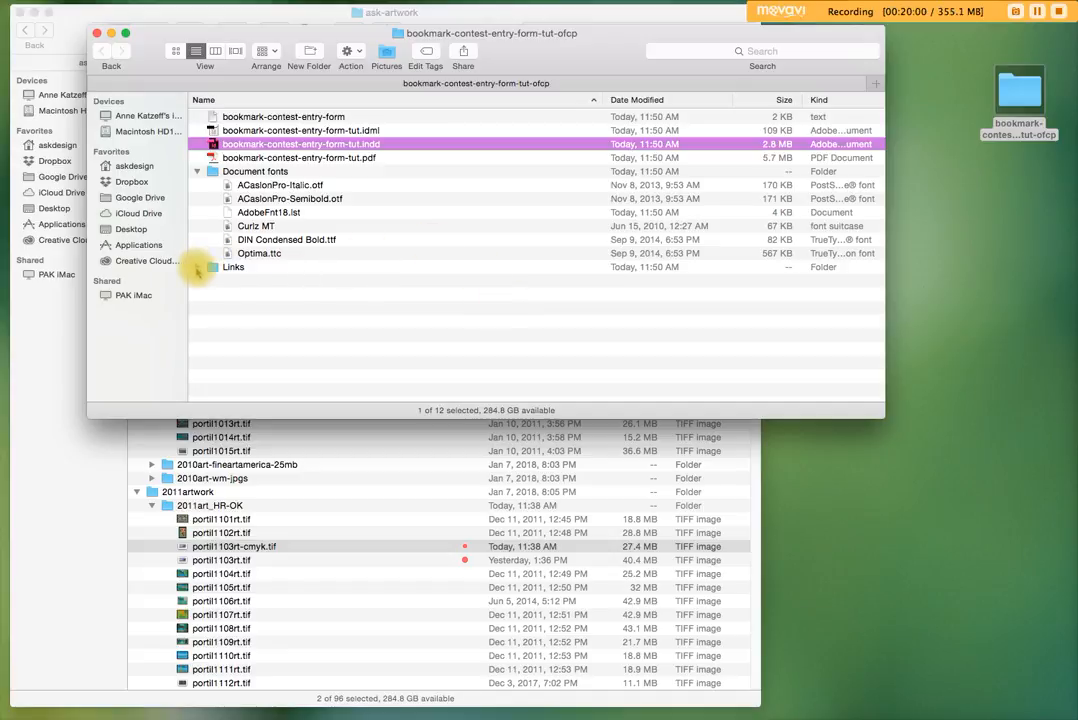
{"action": "left_click", "coordinate": [197, 267]}
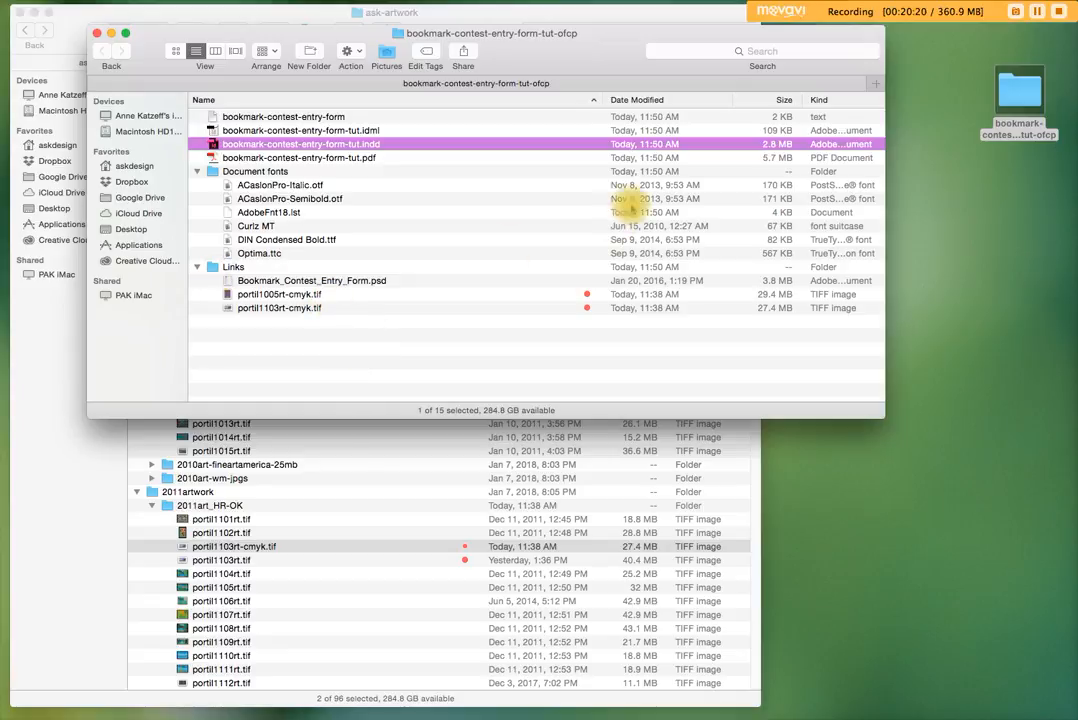
{"action": "left_click", "coordinate": [1037, 12]}
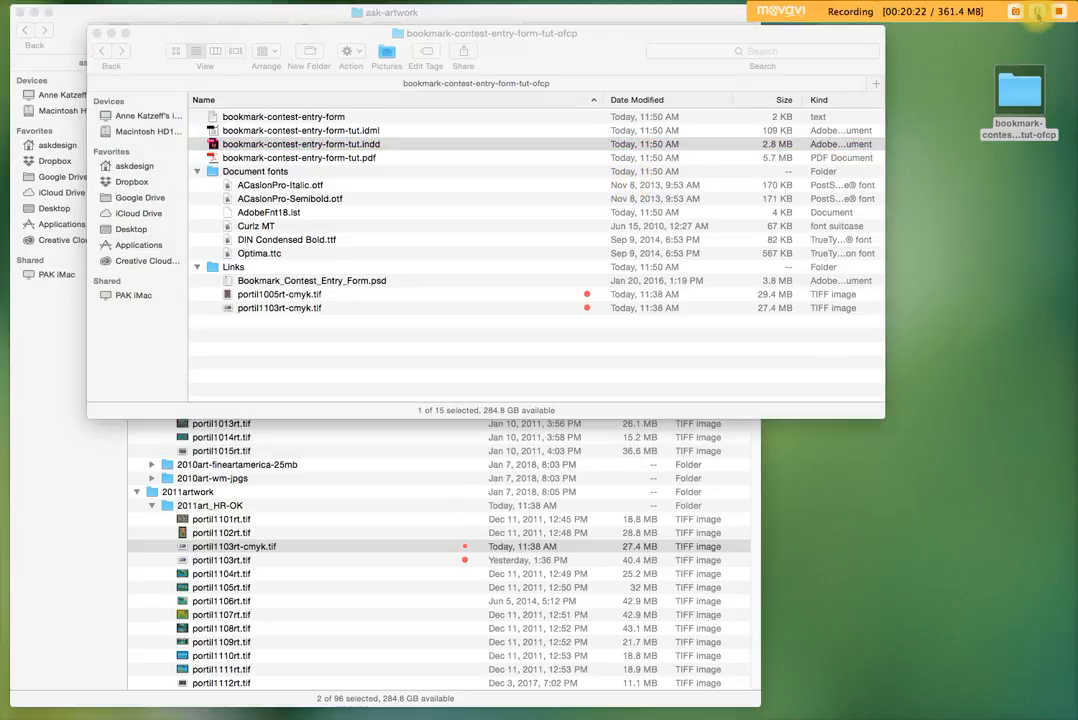
{"action": "left_click", "coordinate": [576, 367]}
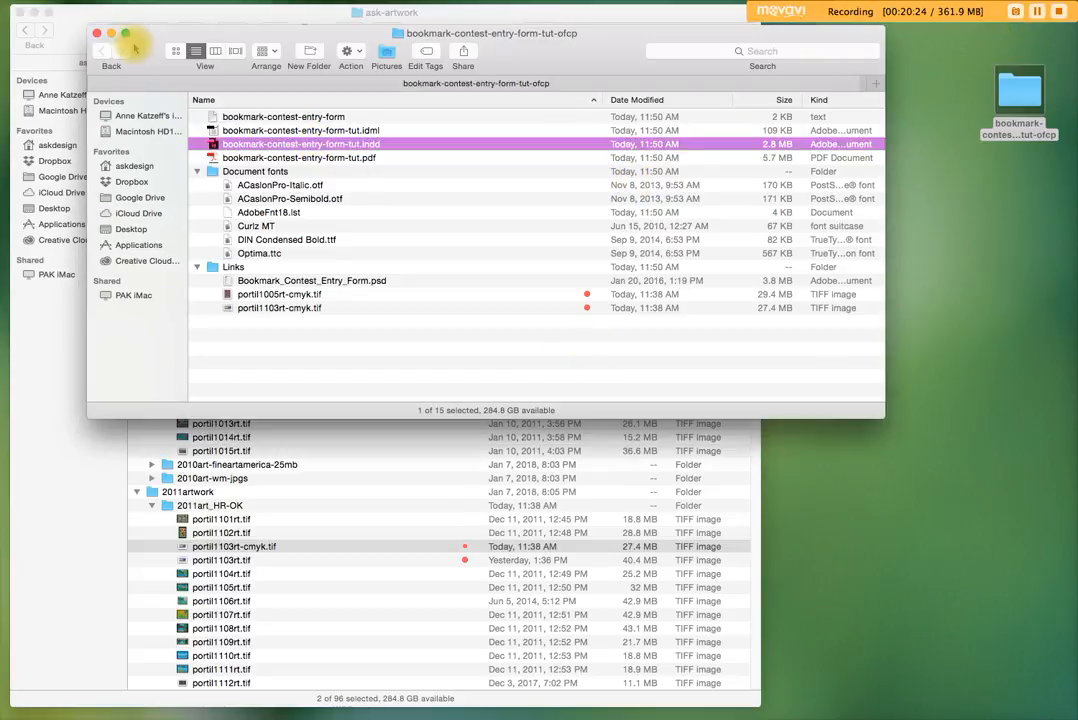
Close the package folder's window and compress the bookmark-contest-entry-form-tut-ofcp folder on the desktop.
{"action": "left_click", "coordinate": [97, 34]}
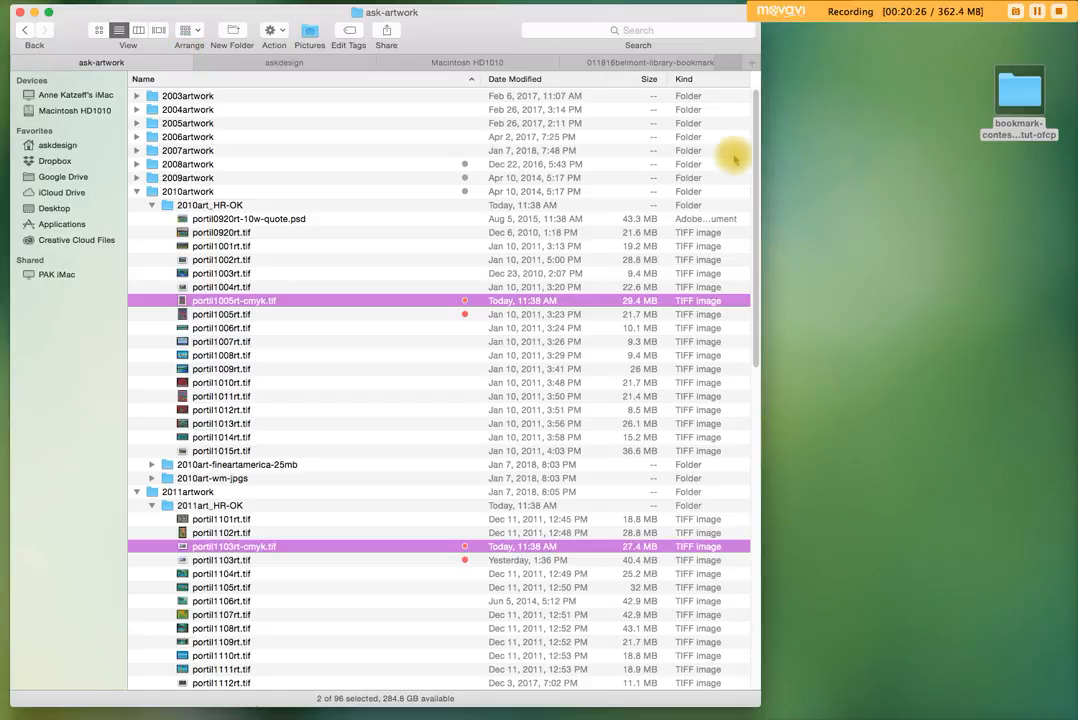
{"action": "left_click_drag", "start_coordinate": [1026, 88], "coordinate": [868, 88]}
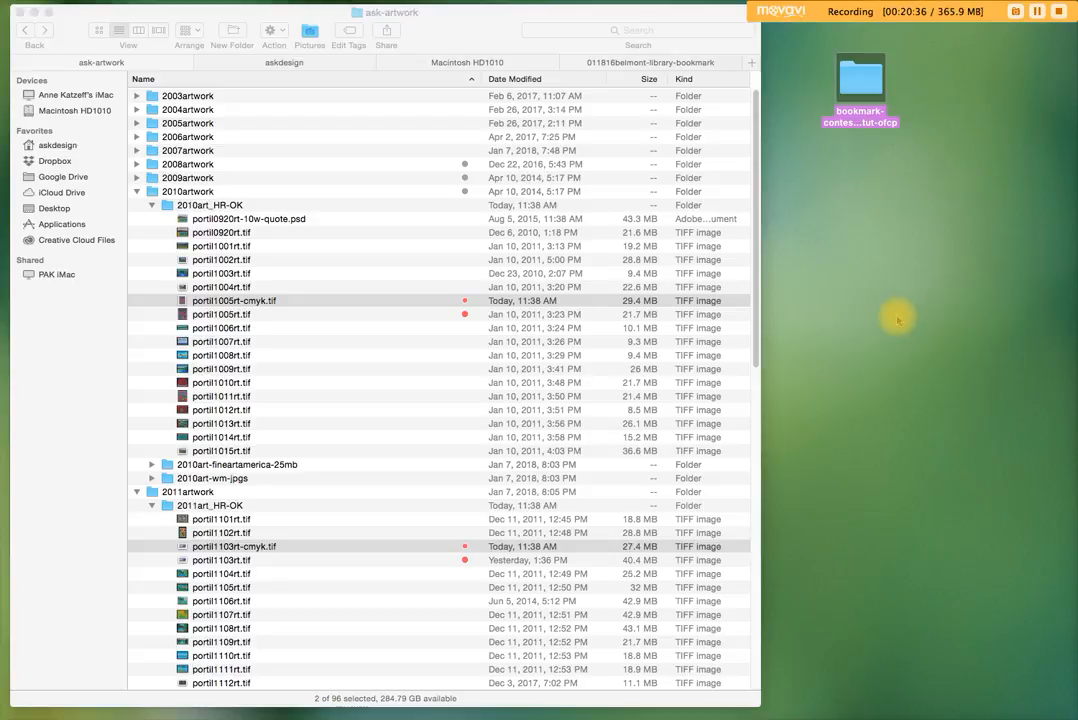
{"action": "right_click", "coordinate": [857, 85]}
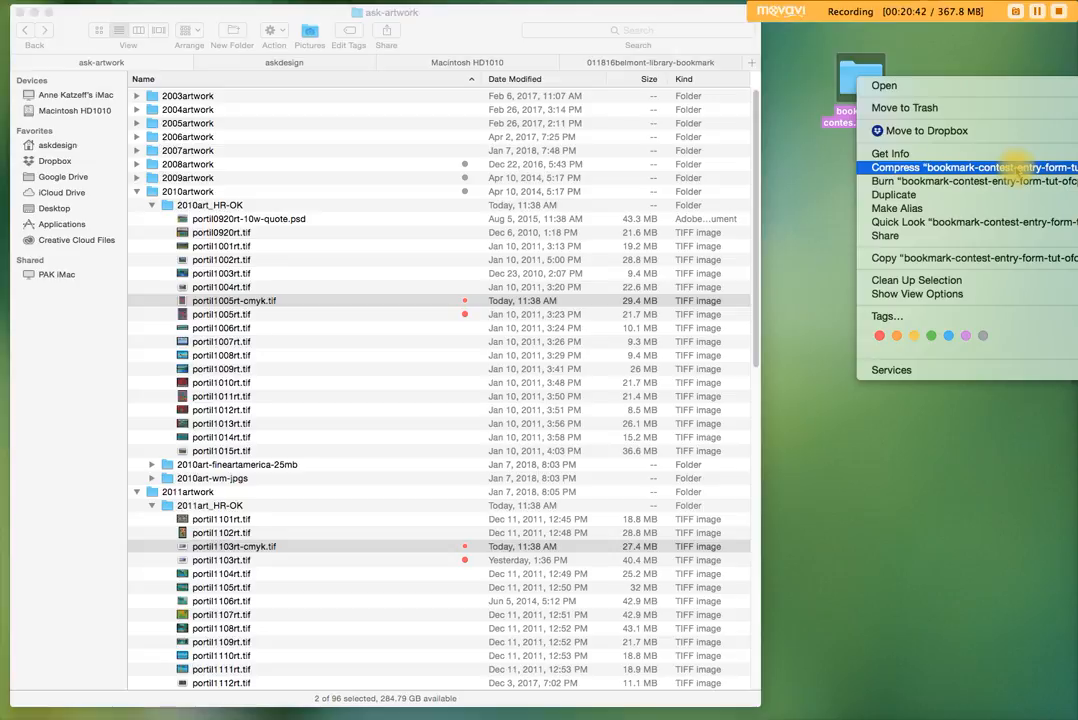
{"action": "left_click", "coordinate": [1016, 168]}
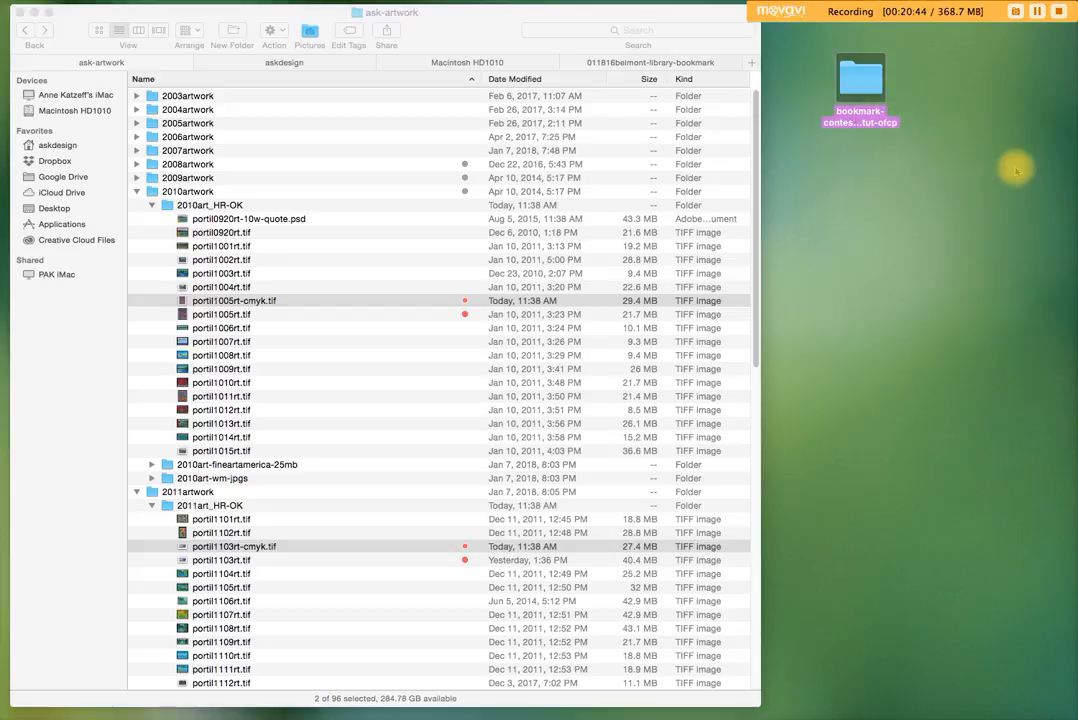